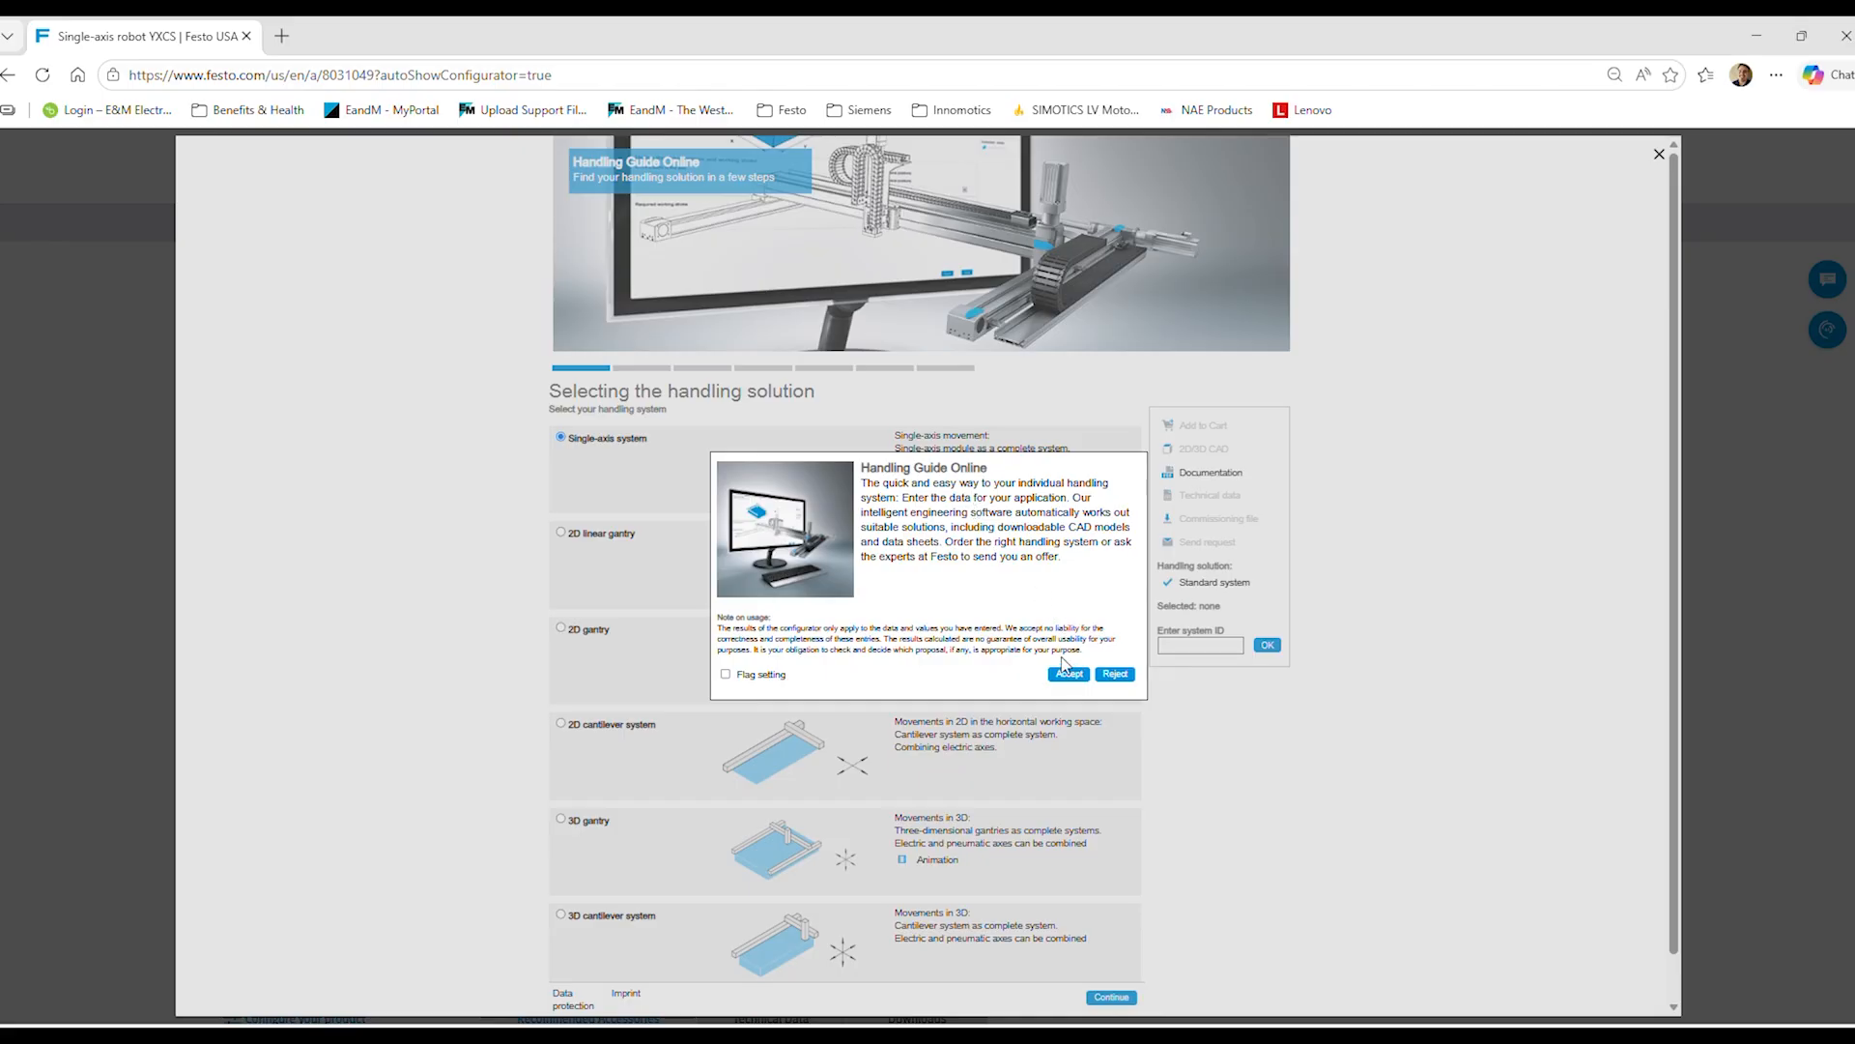
- Accept the usage note, choose the 3D gantry as the handling system and continue to the axis definition
click(1069, 673)
scroll(666, 633, down, 1)
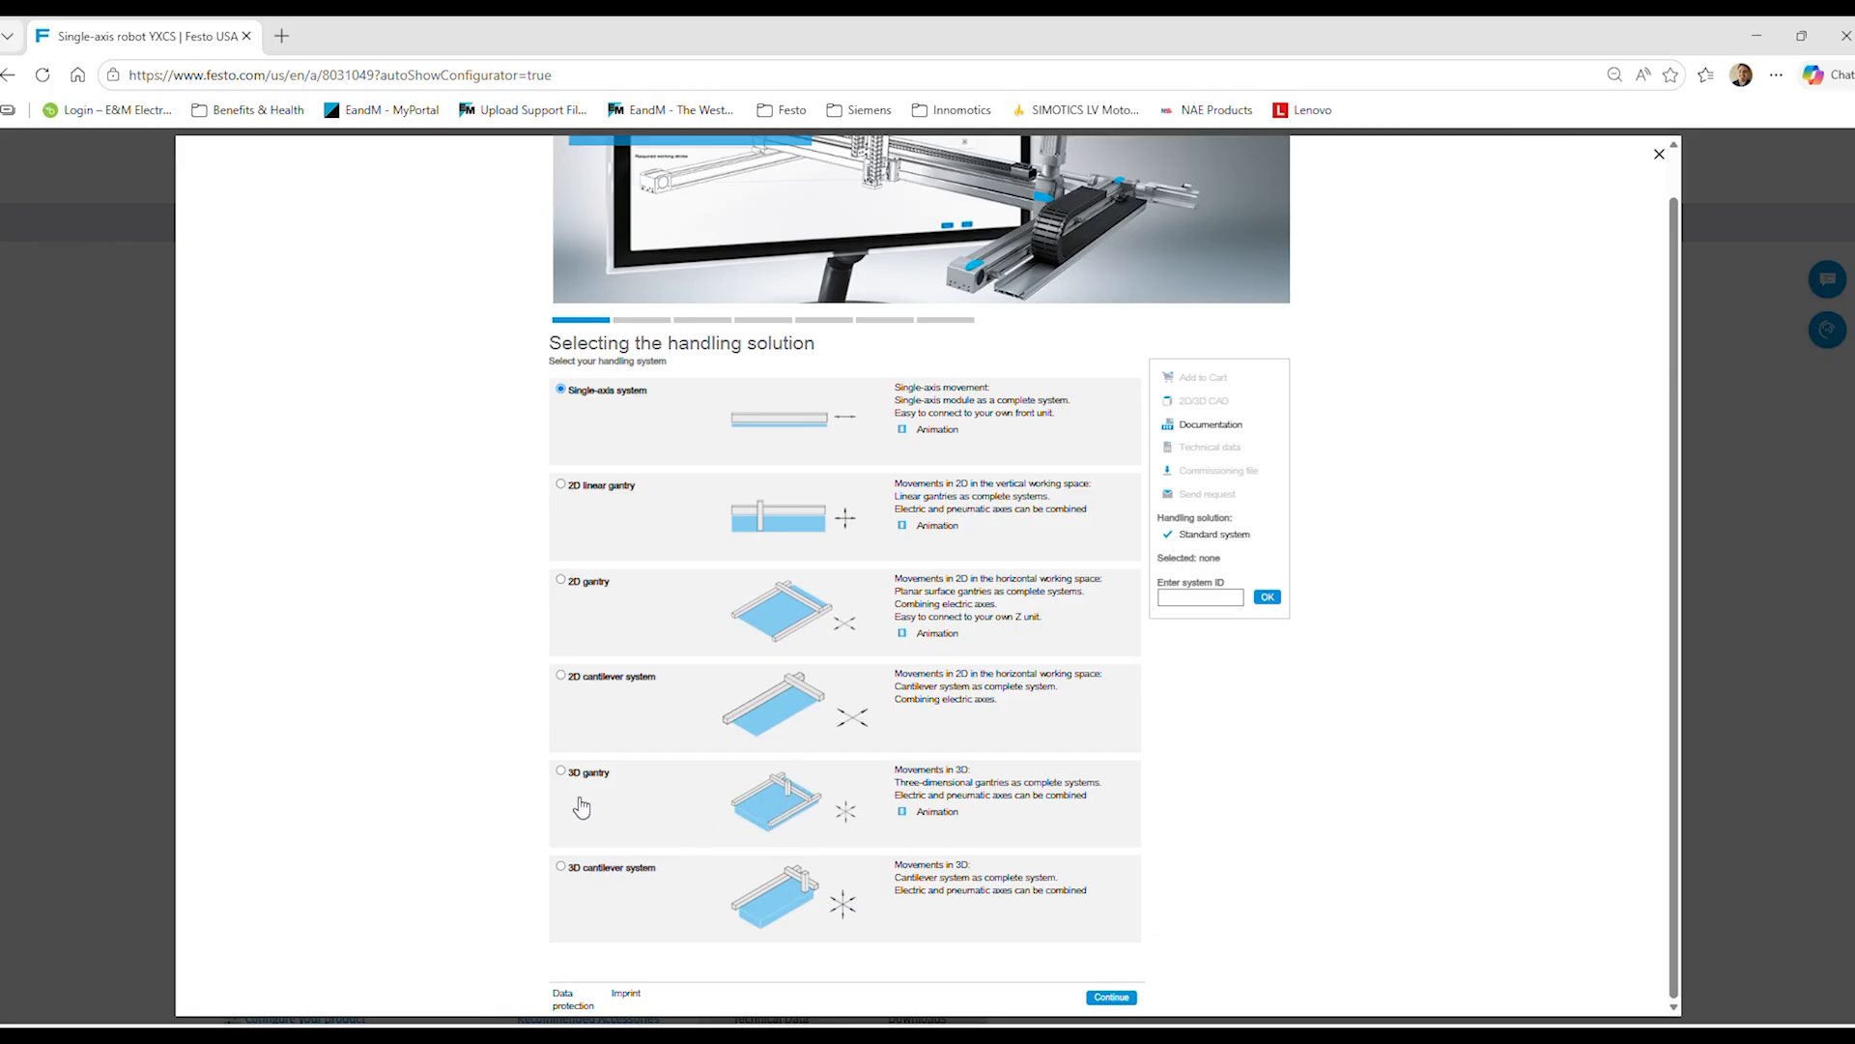
click(562, 772)
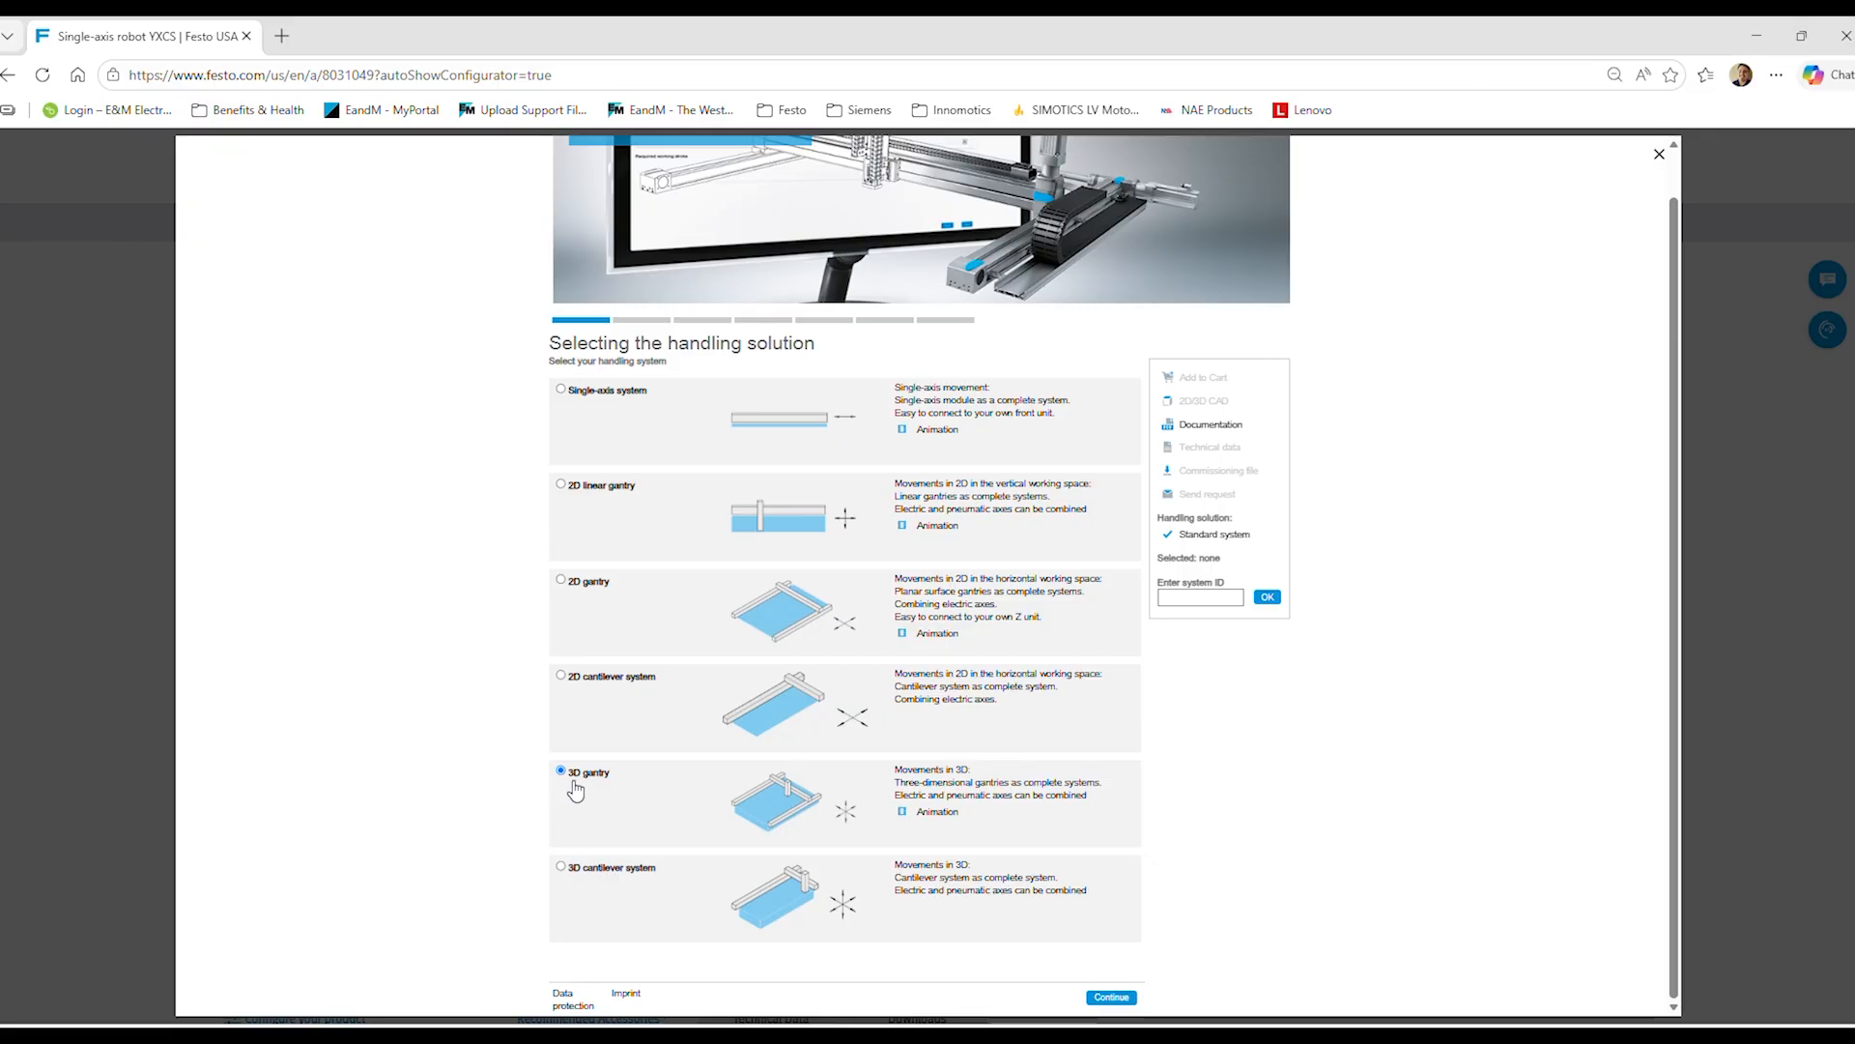
click(1125, 999)
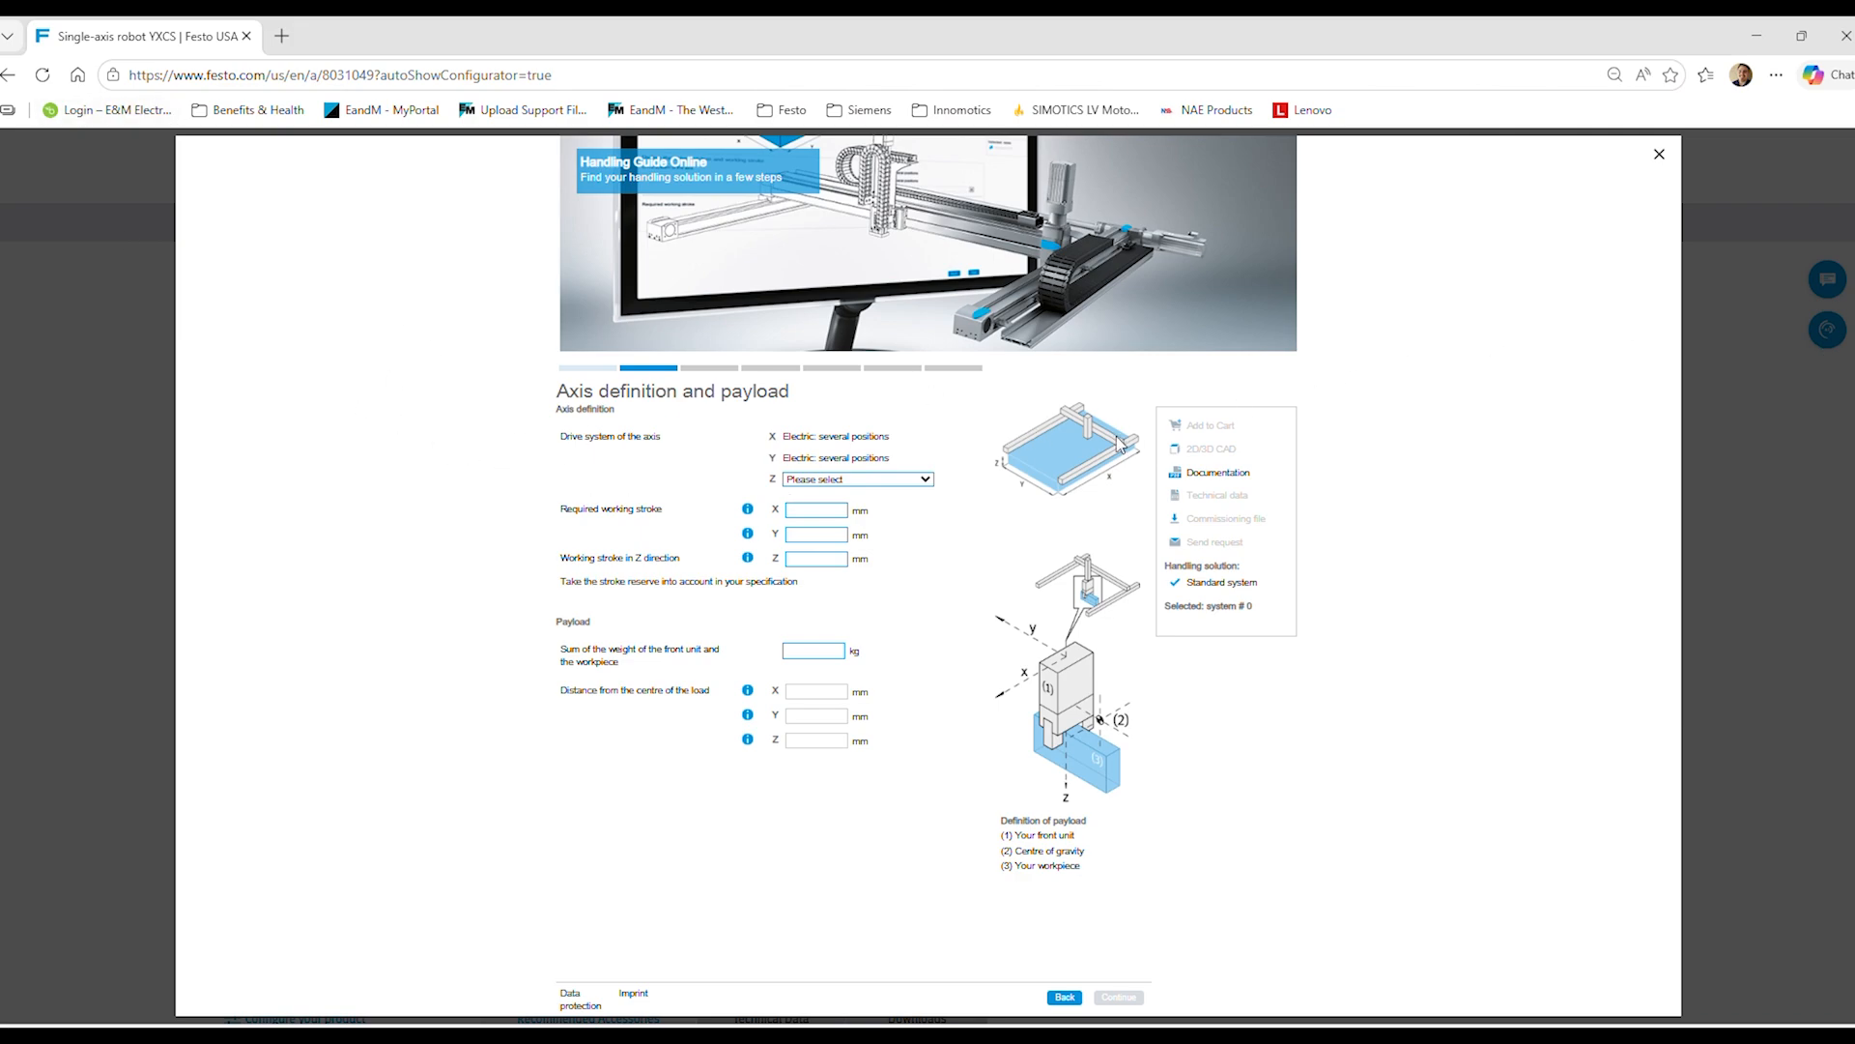
- Set the Z drive system to Pneumatic: 2 positions and the working strokes to X 1000, Y 500 and Z 100 mm
click(904, 479)
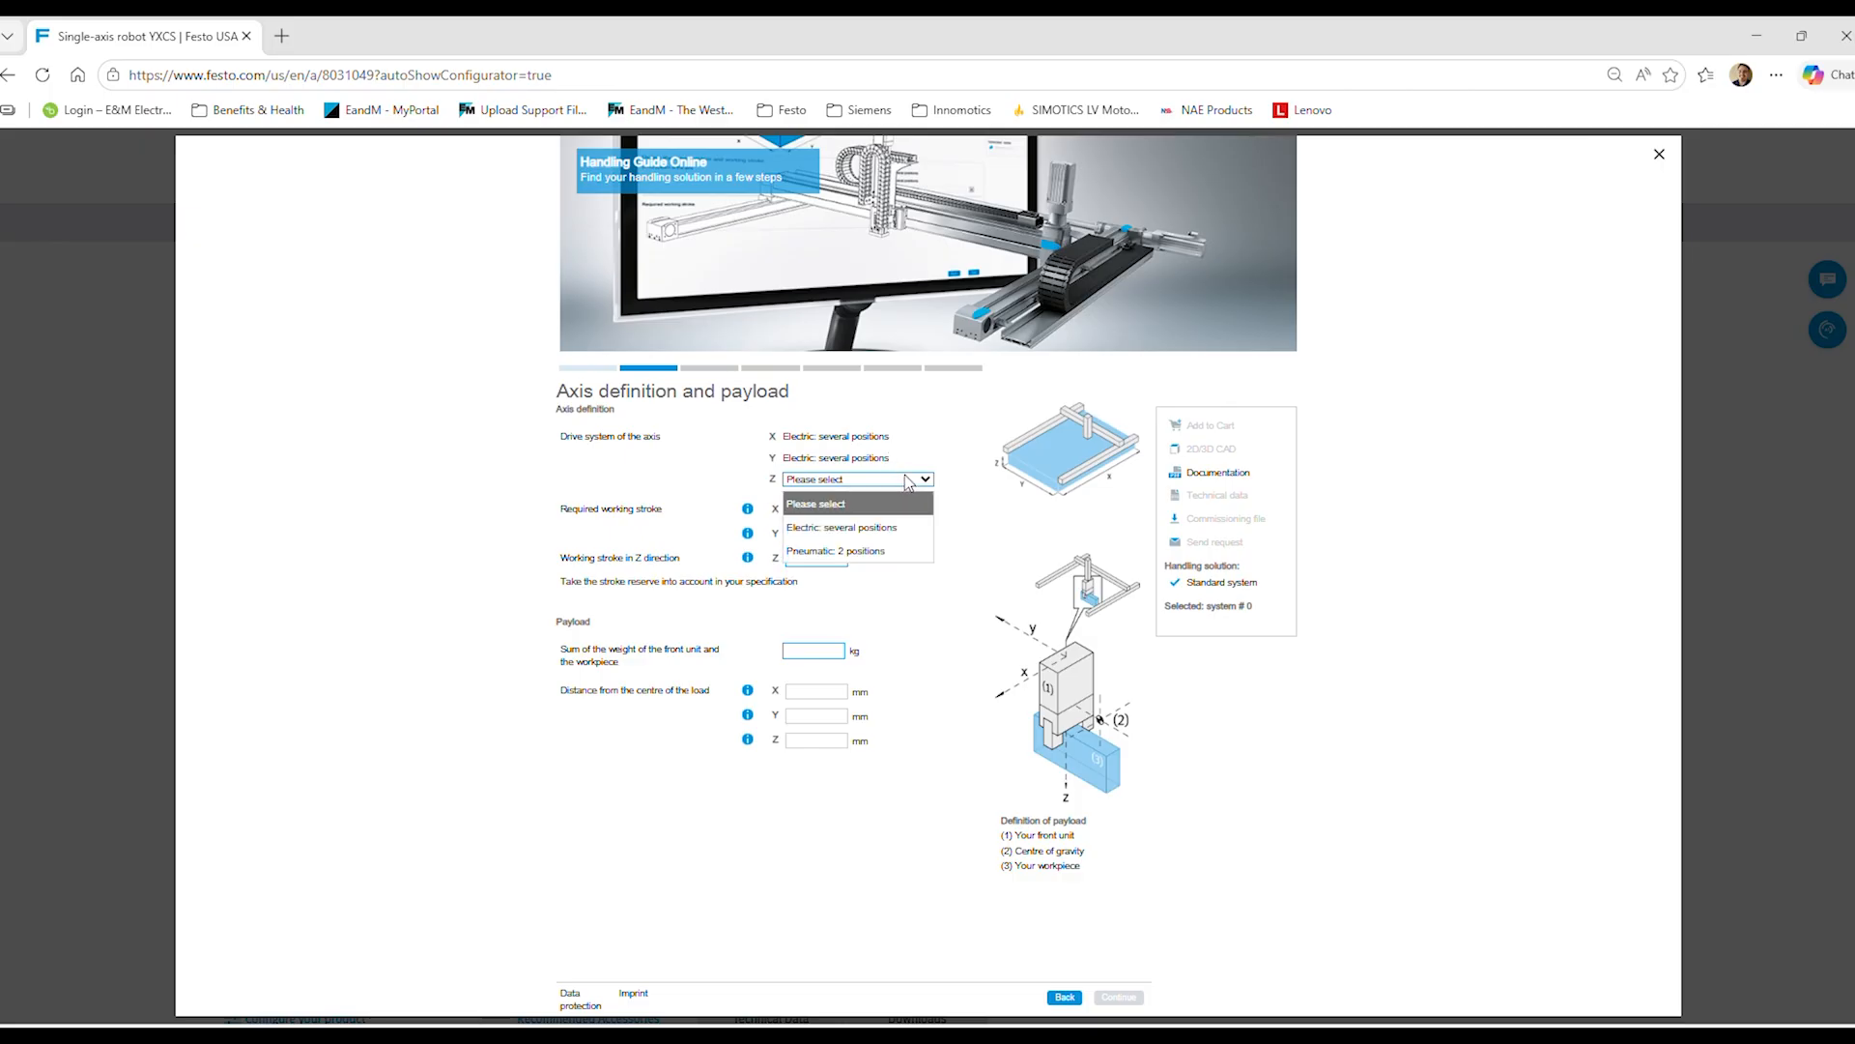
click(870, 553)
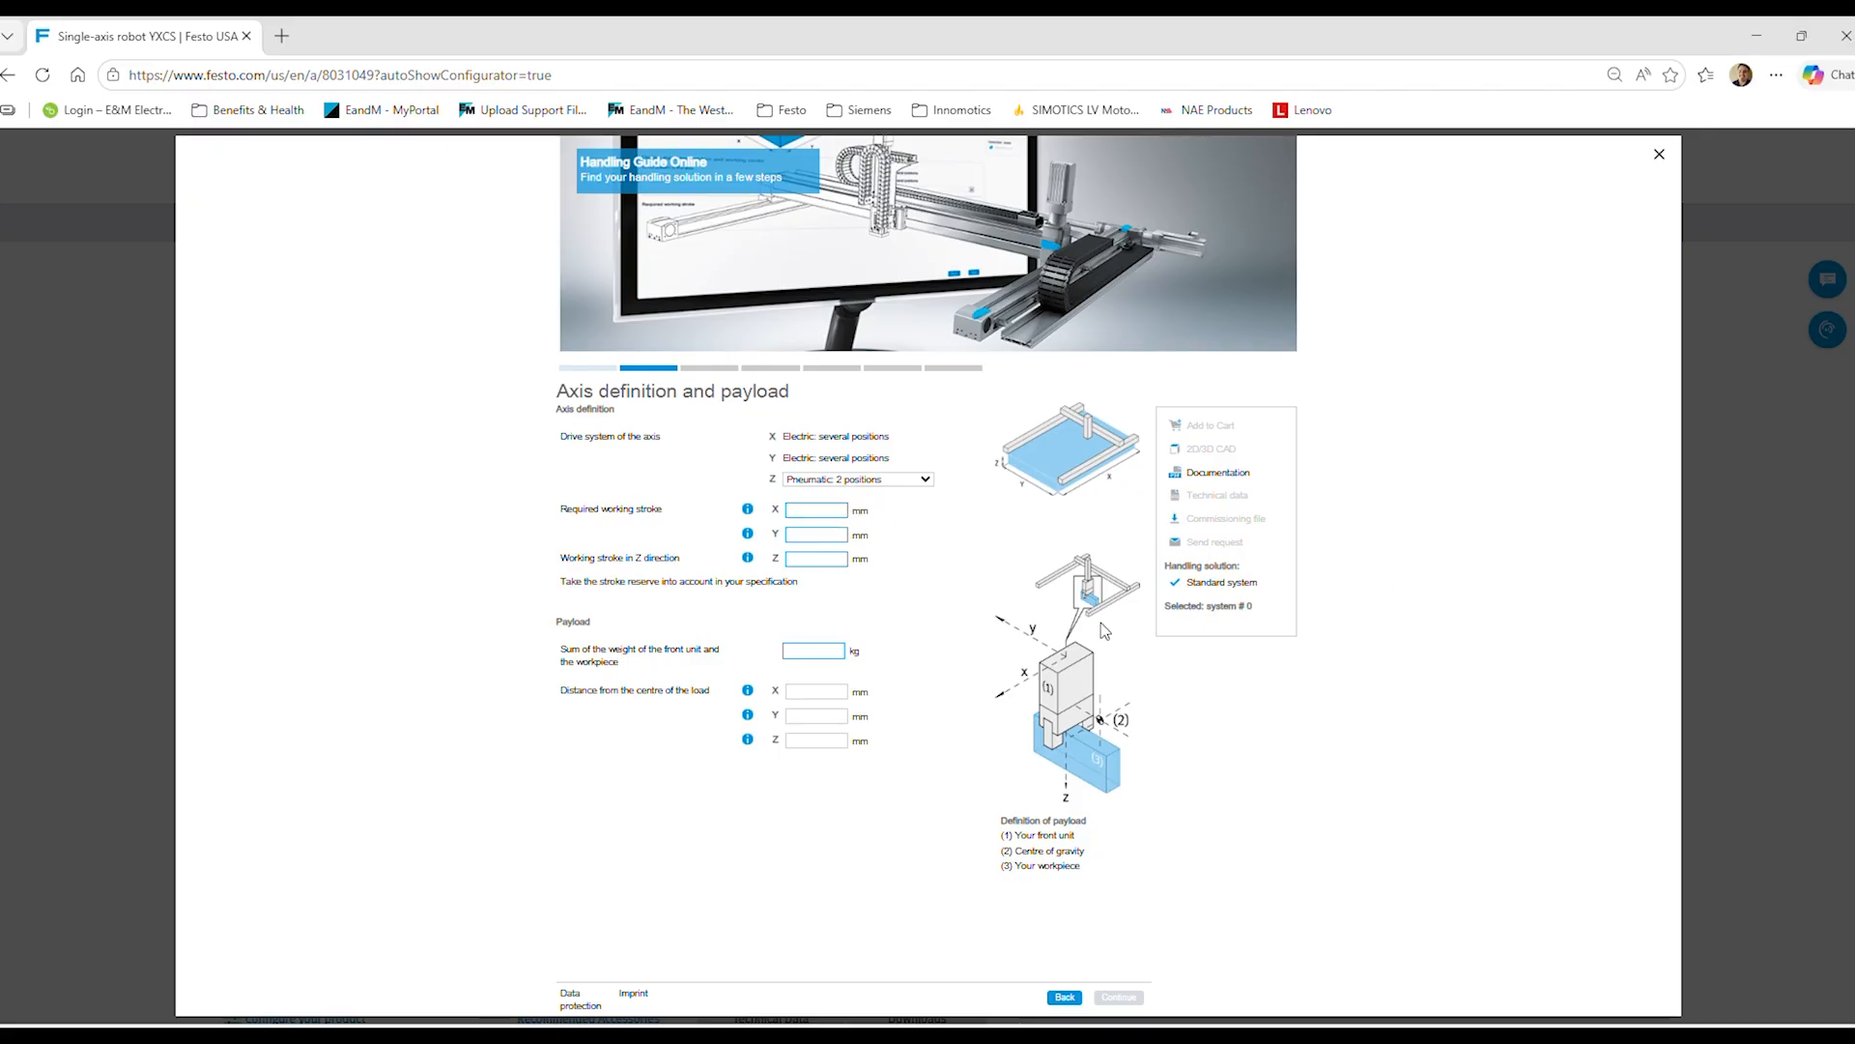
click(831, 507)
text(1000)
key(Tab)
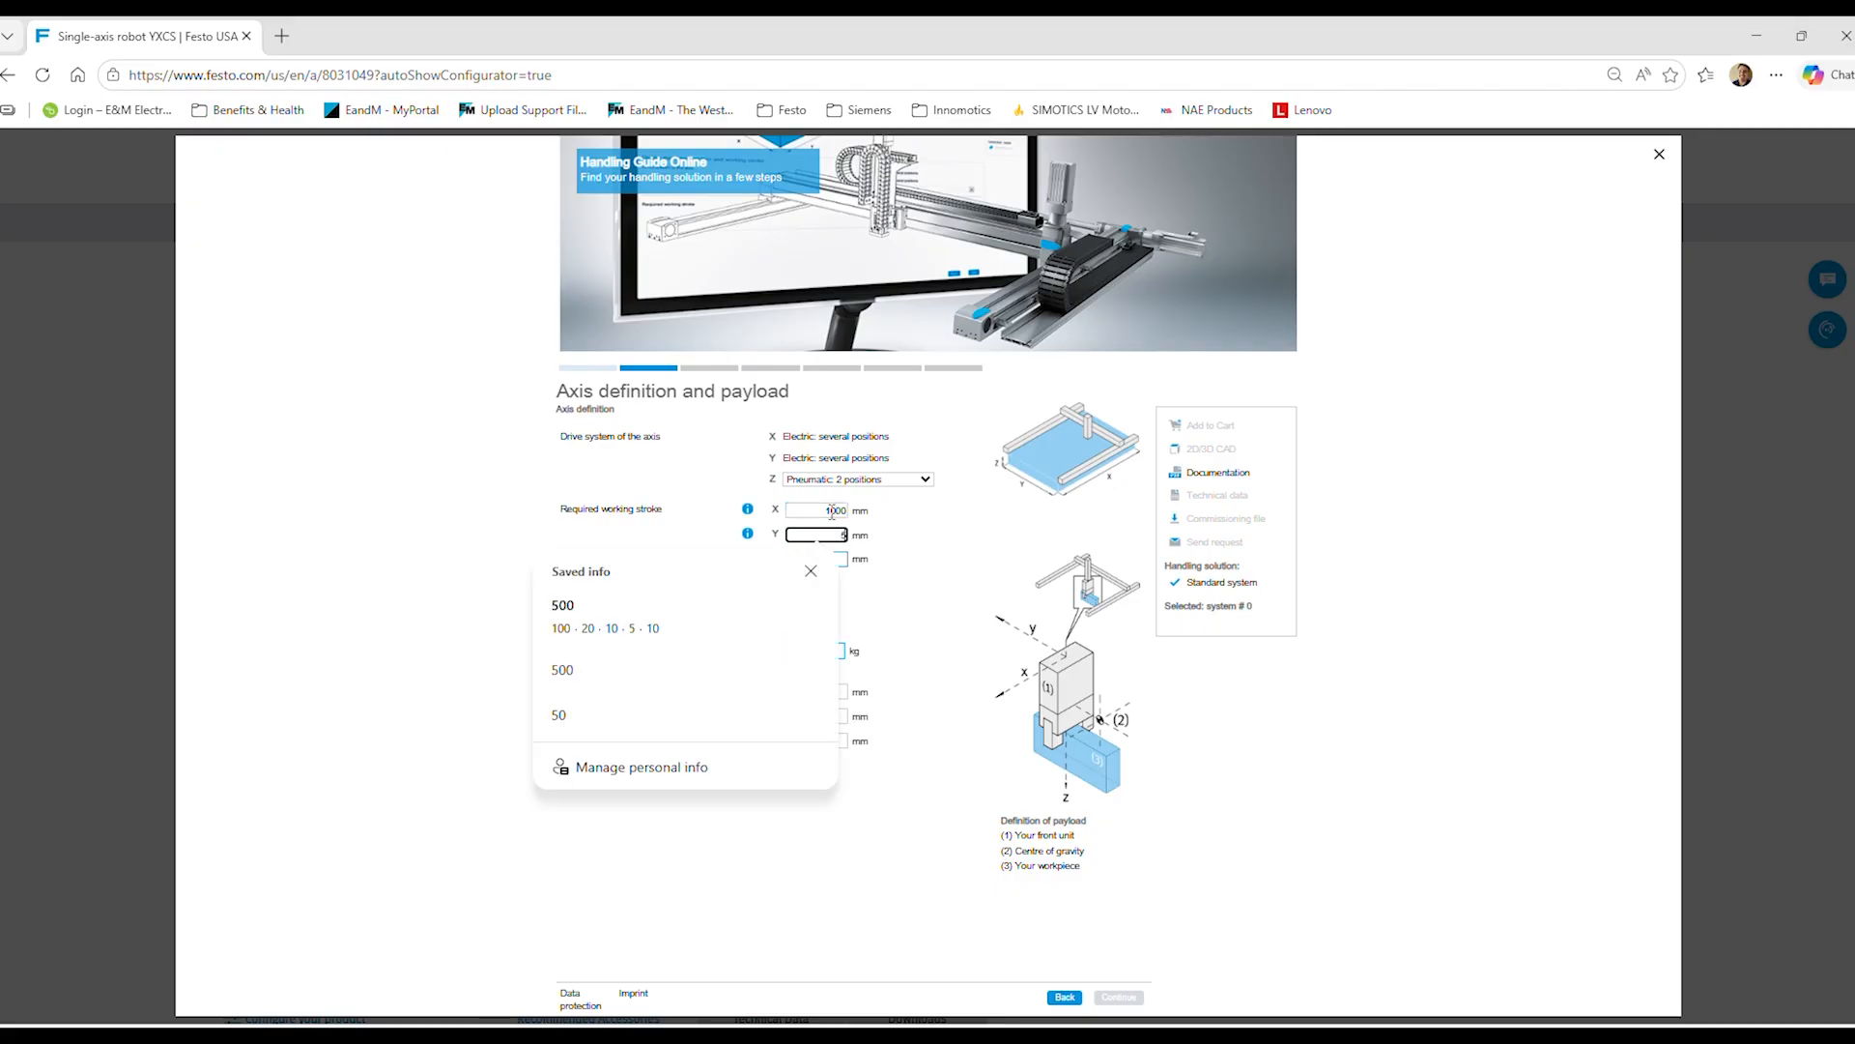
text(500)
key(Tab)
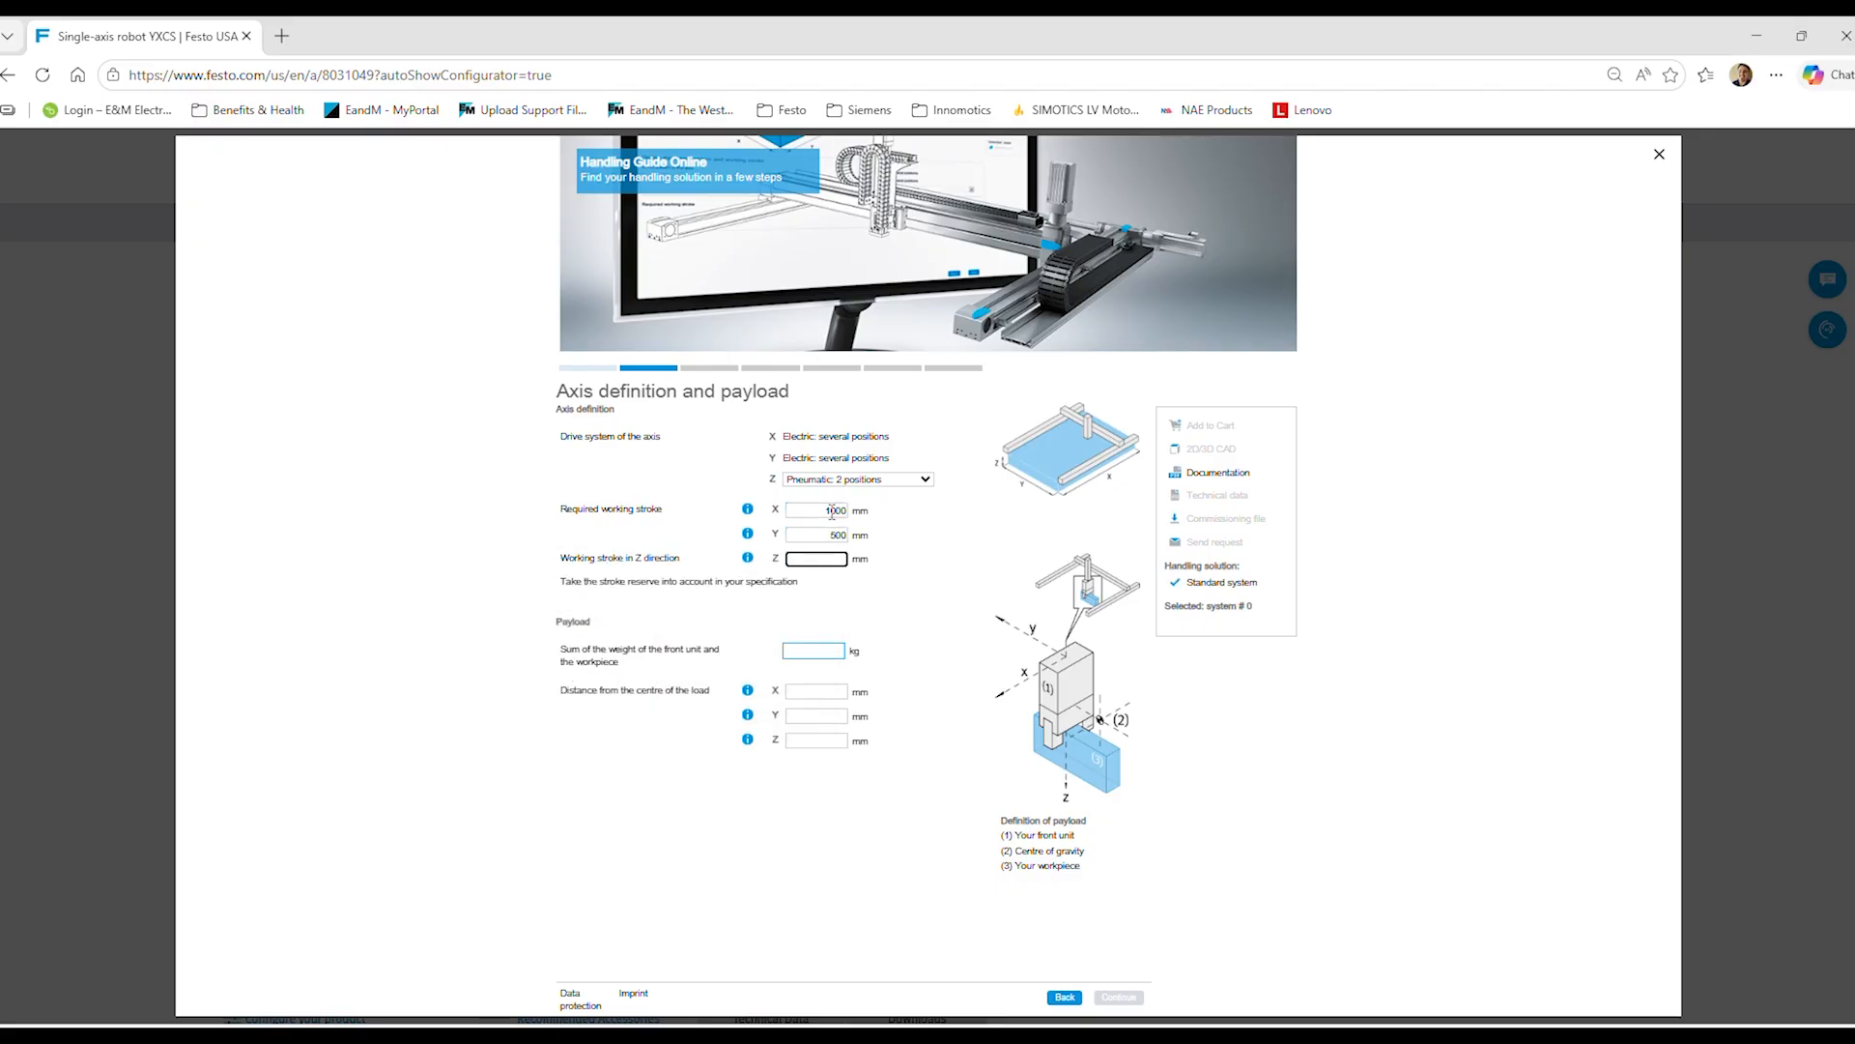
text(100)
click(948, 526)
- Set the combined weight of the front unit and workpiece to 20 kg
click(815, 648)
text(20)
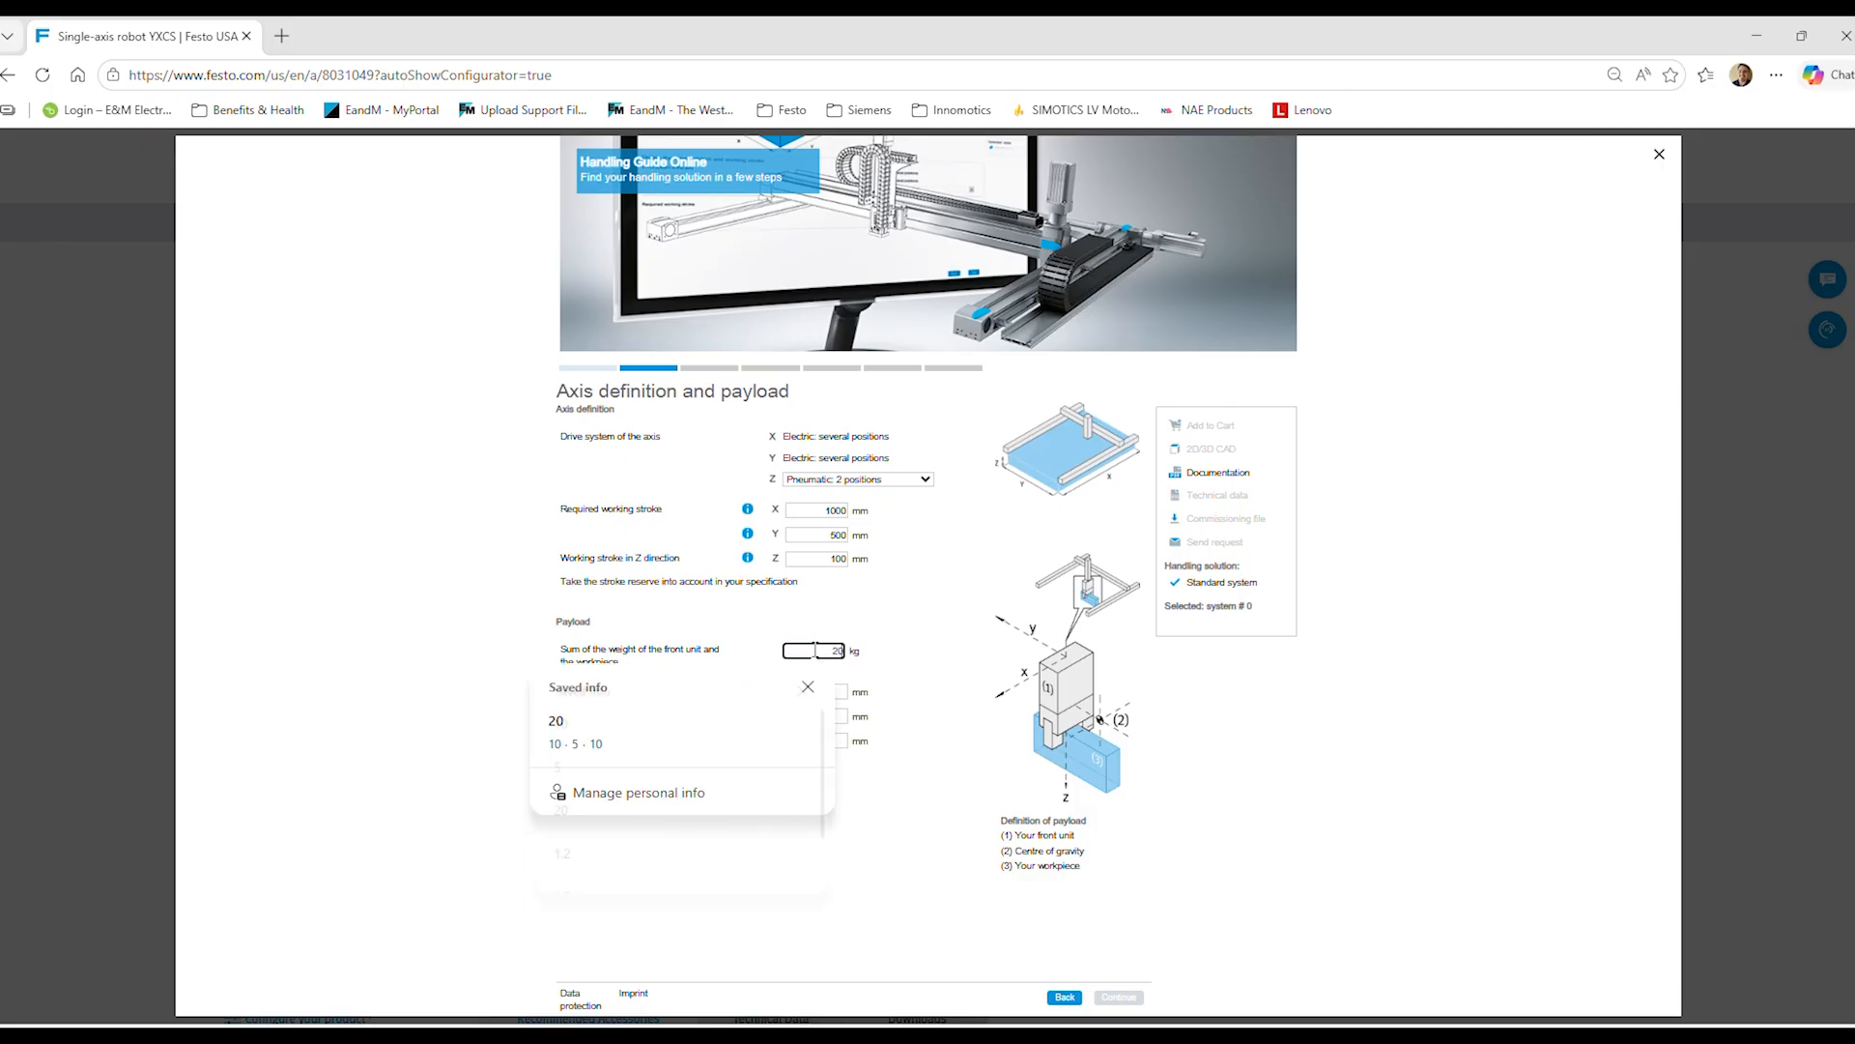
click(926, 916)
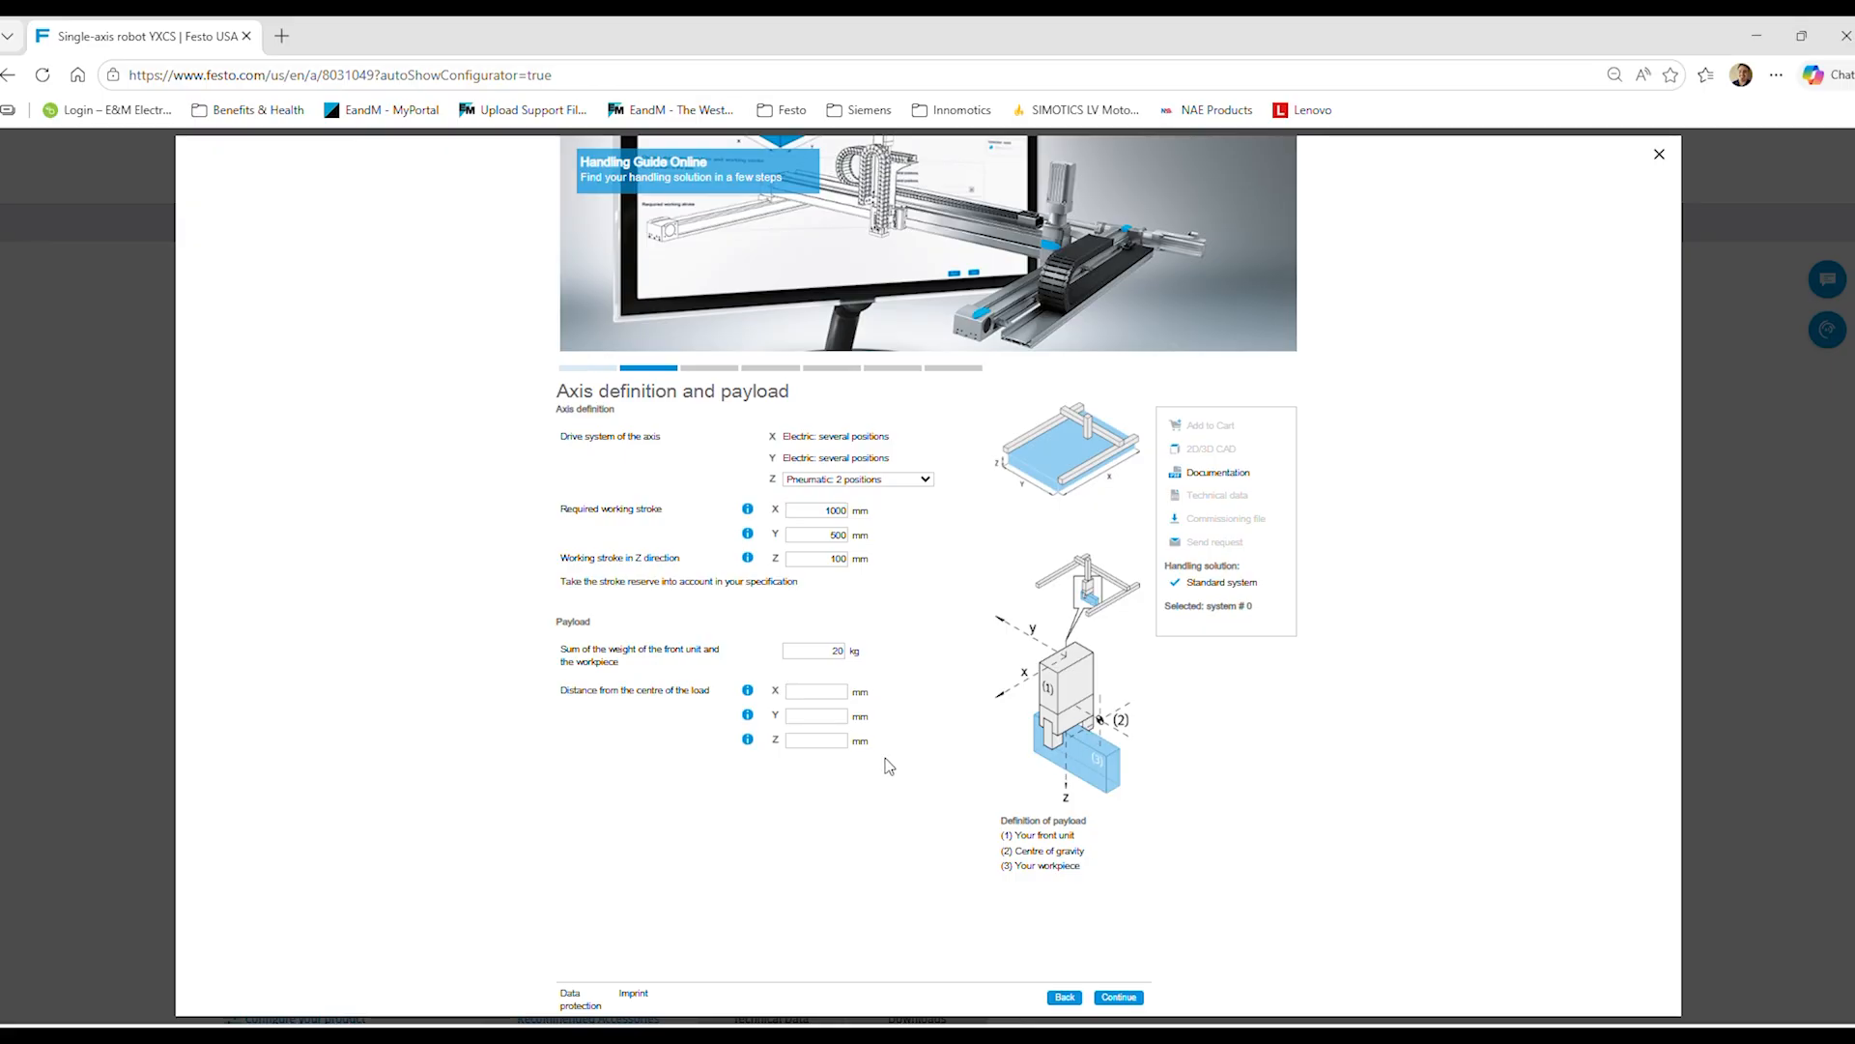
- Set the distance from the centre of the load to X 10, Y 5 and Z 10 mm and continue to the reference cycle
click(825, 691)
click(827, 691)
text(10)
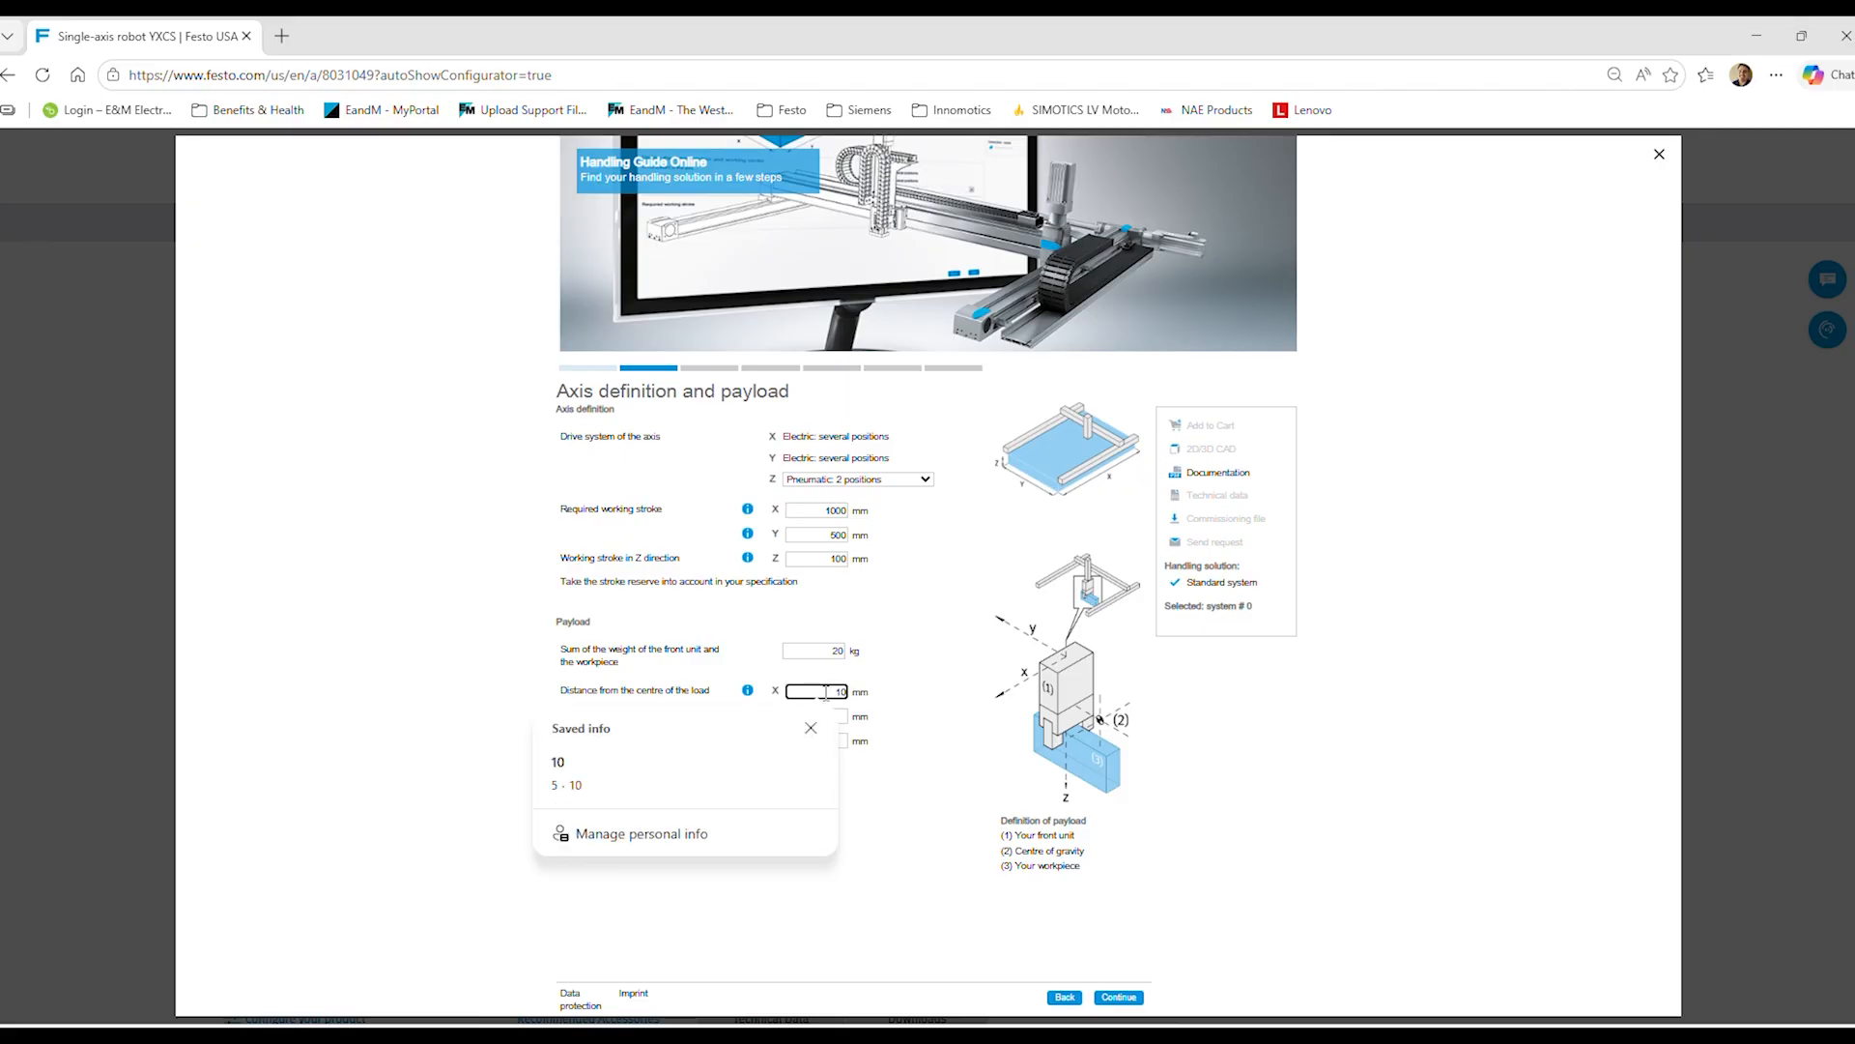
key(Tab)
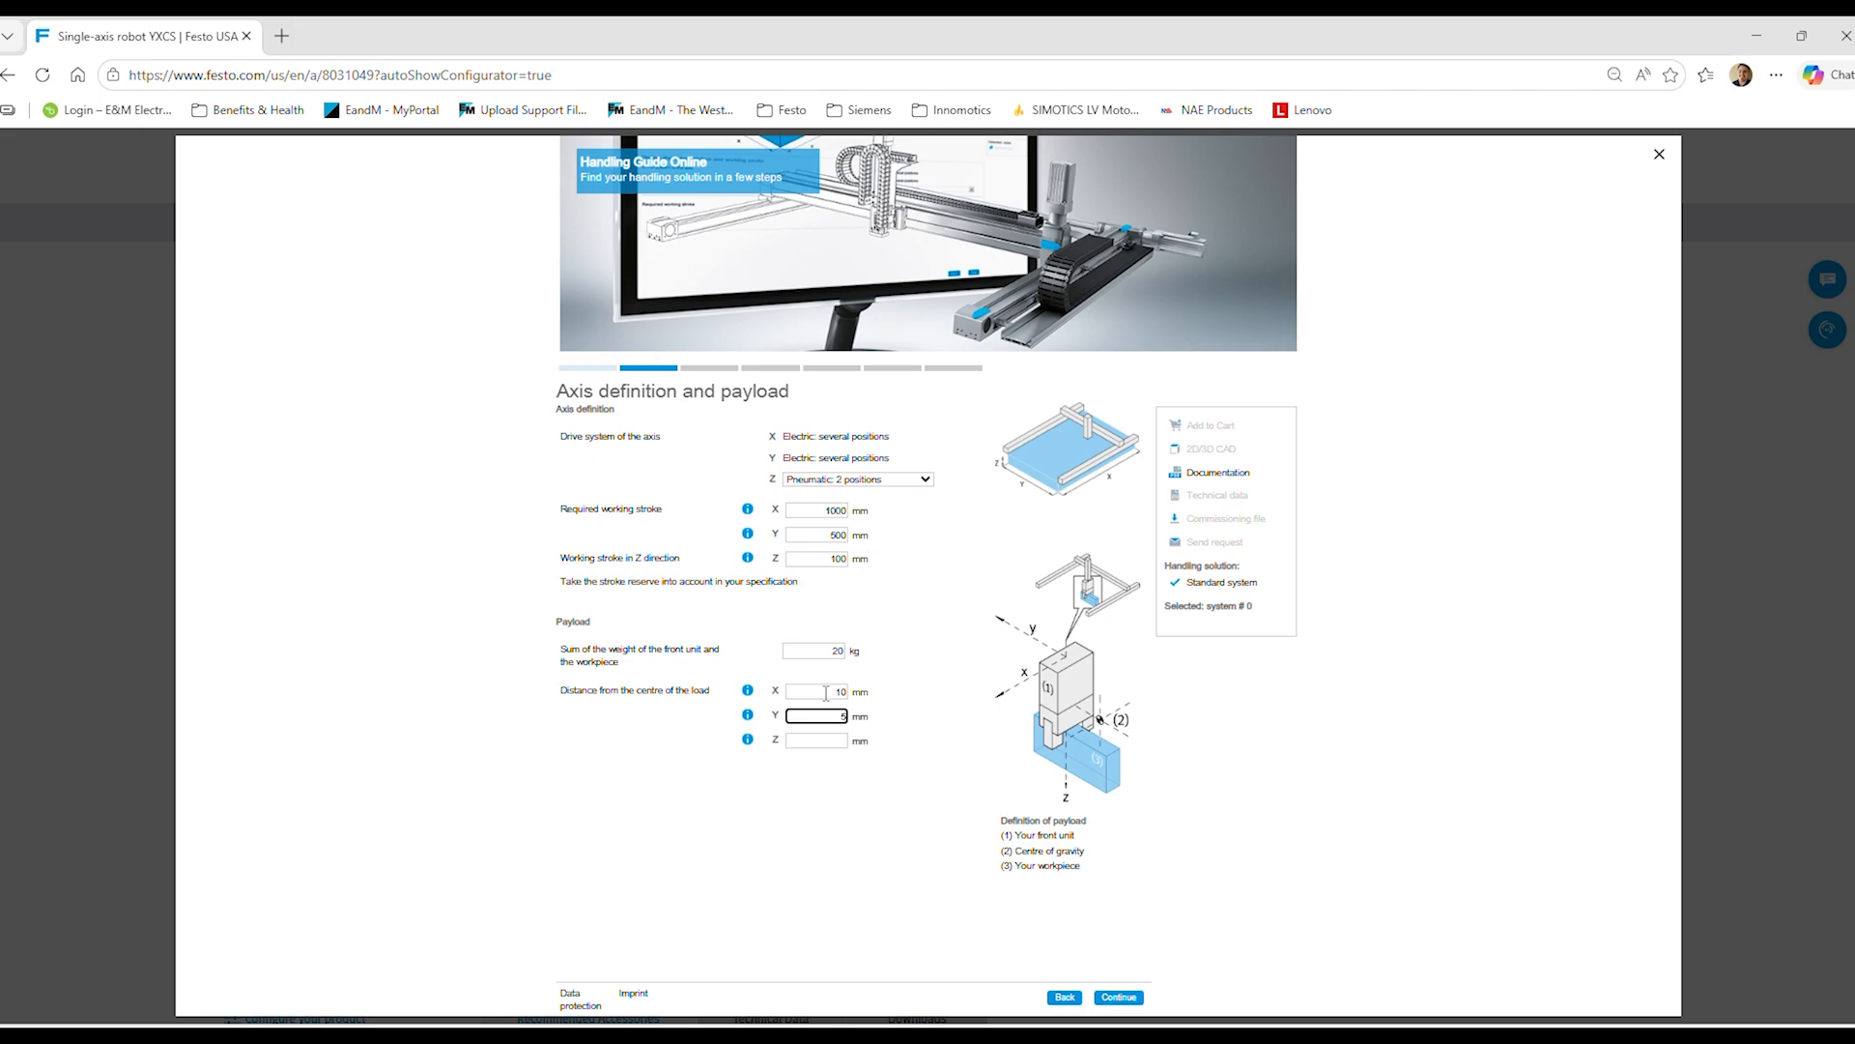
key(Tab)
text(10)
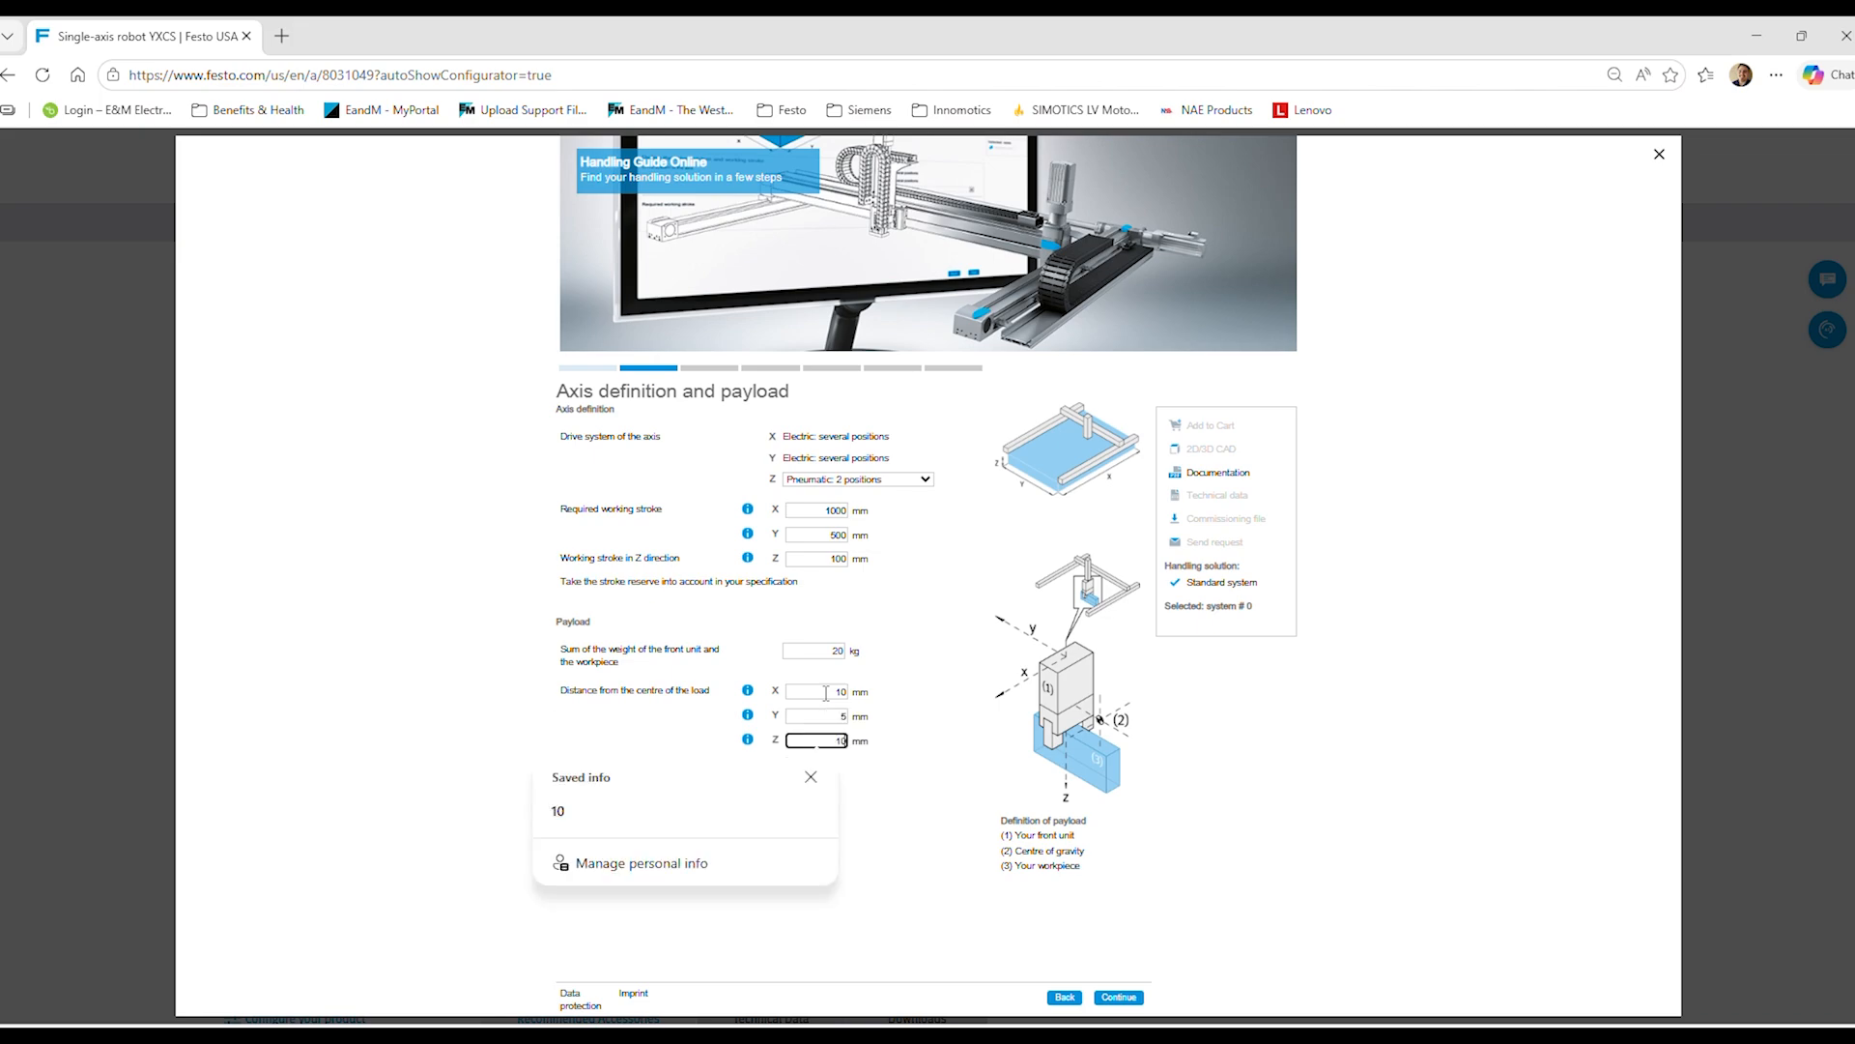
click(631, 722)
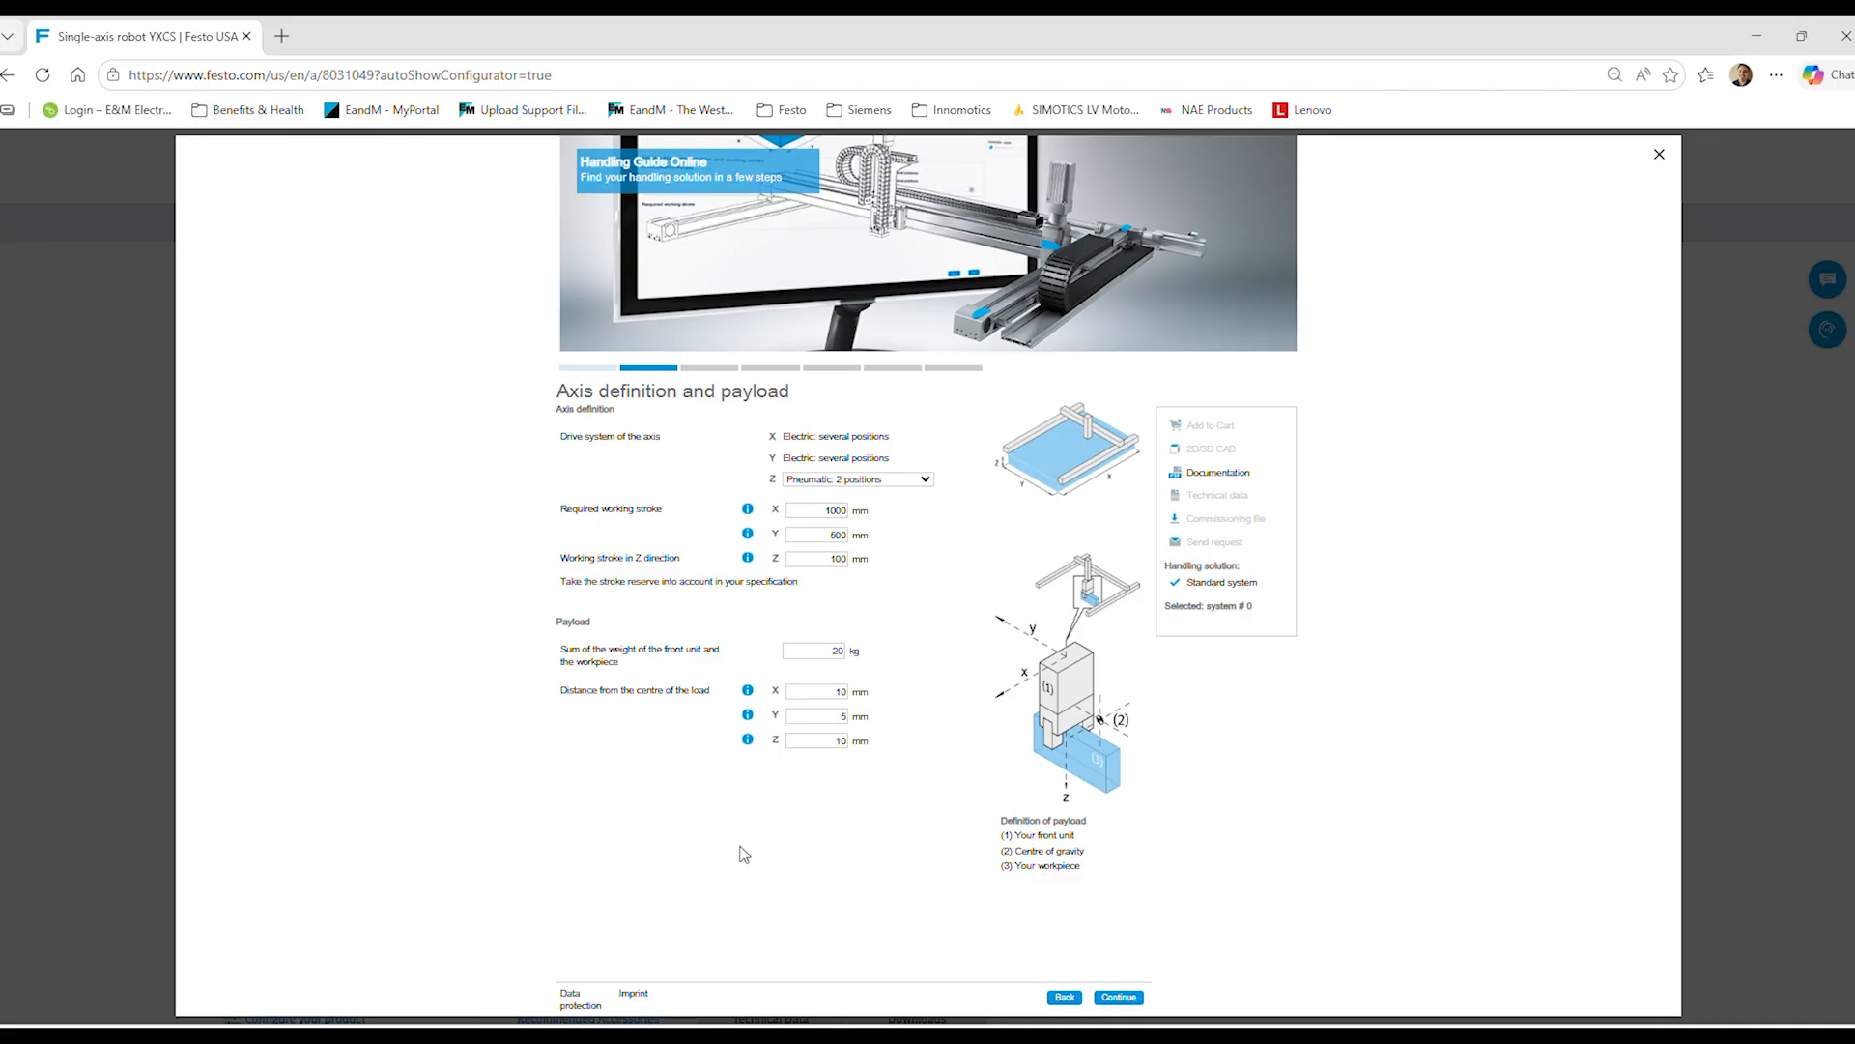
click(1132, 1005)
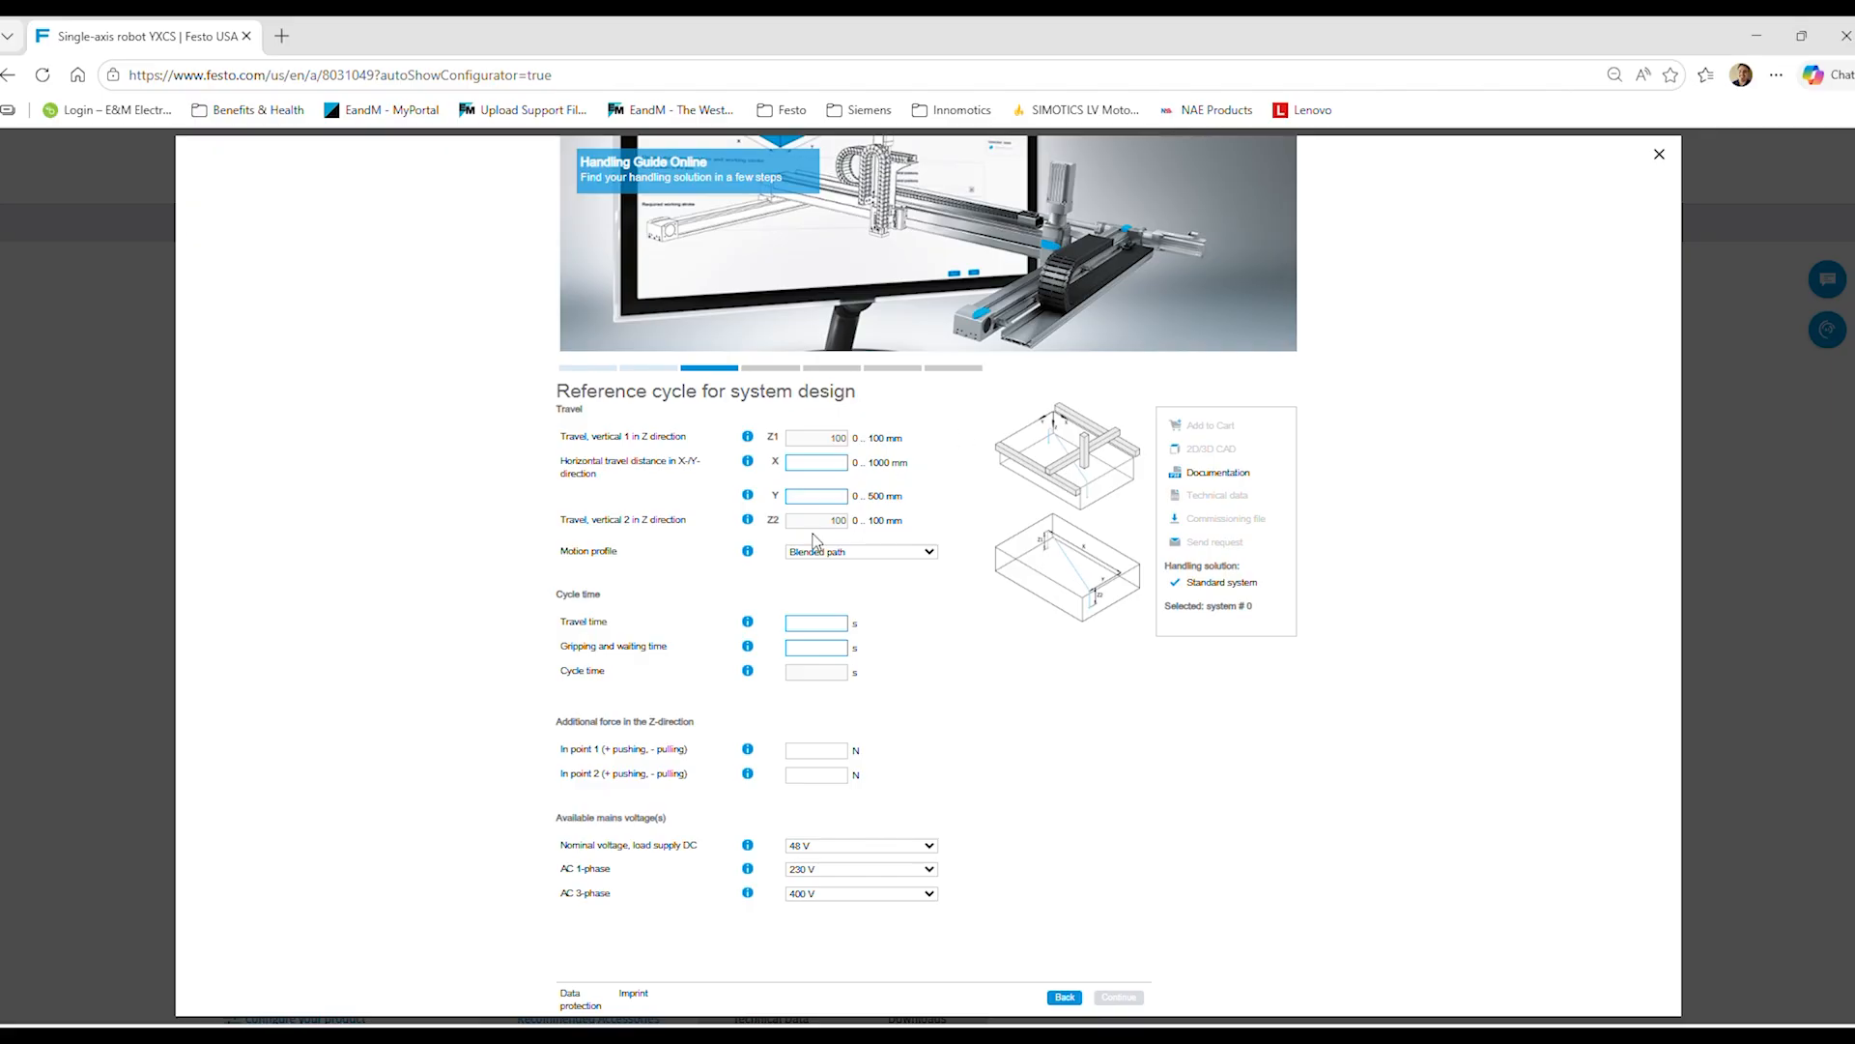
- Set the horizontal travel distance of the reference cycle to 1000 mm in X and 500 mm in Y
click(817, 466)
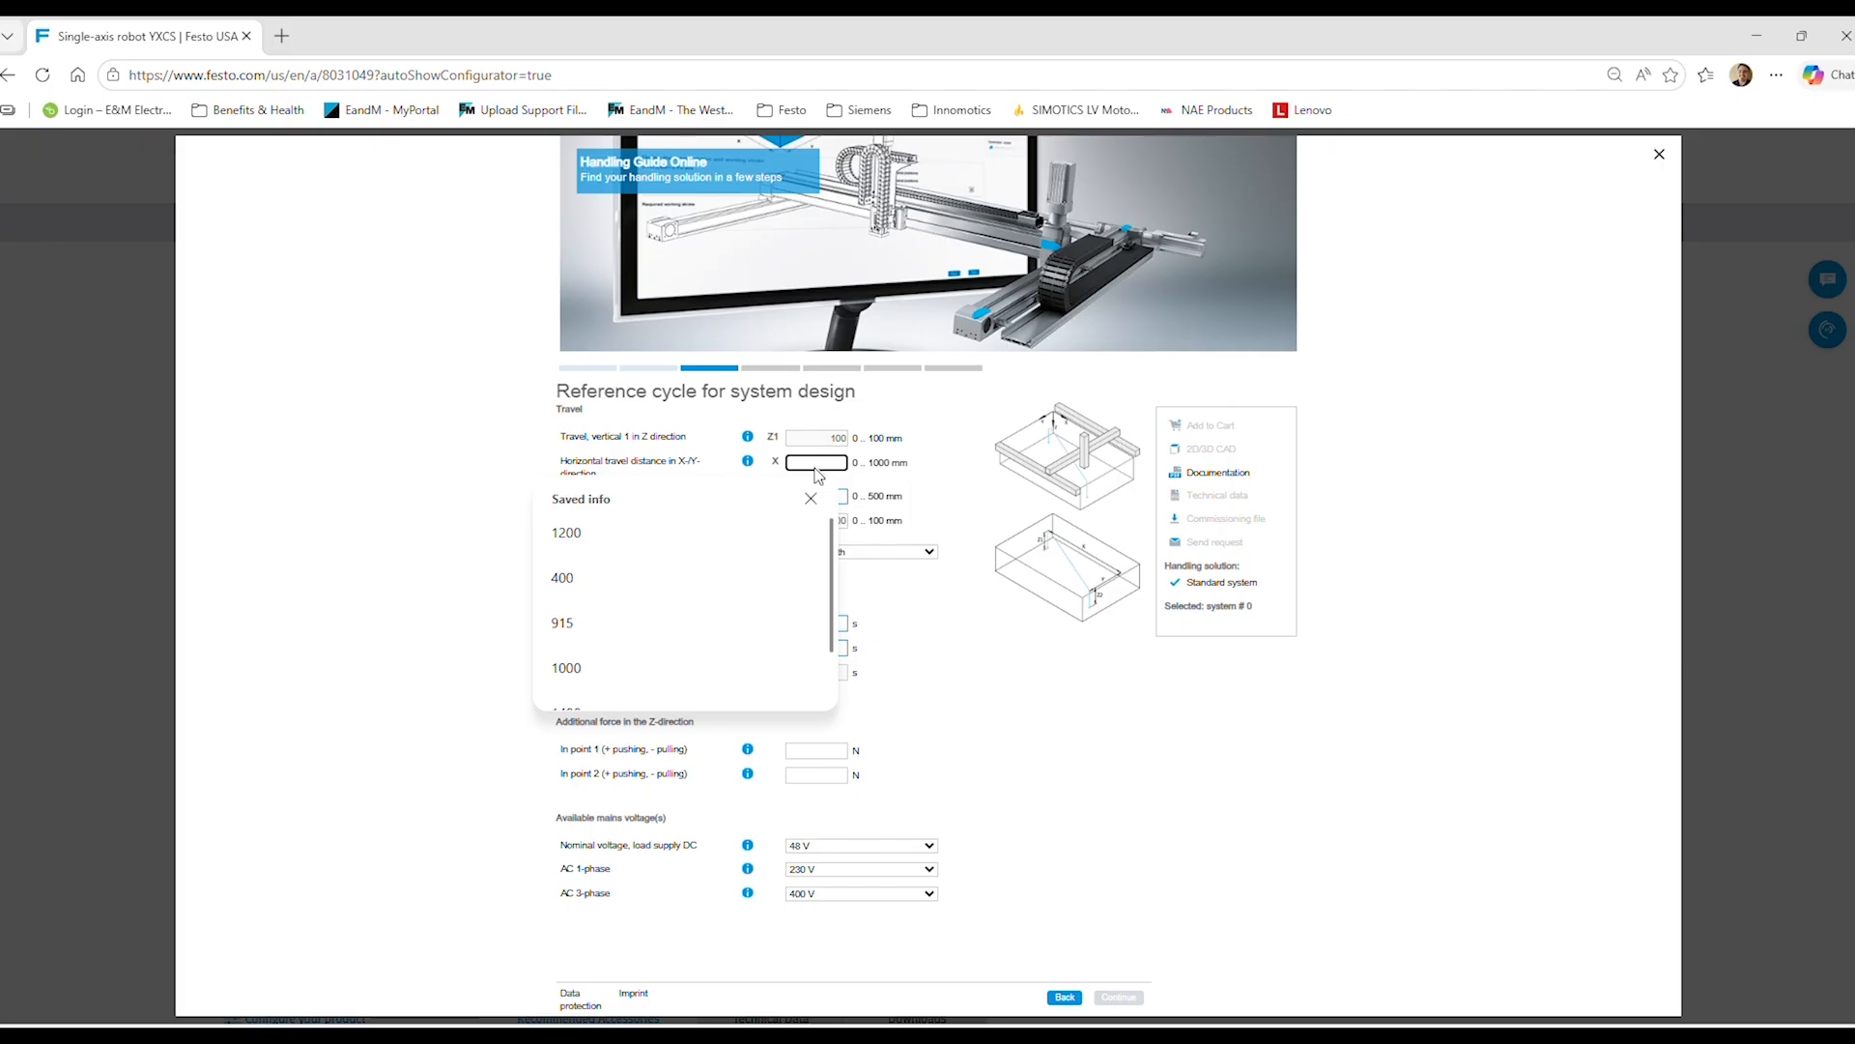
text(1000)
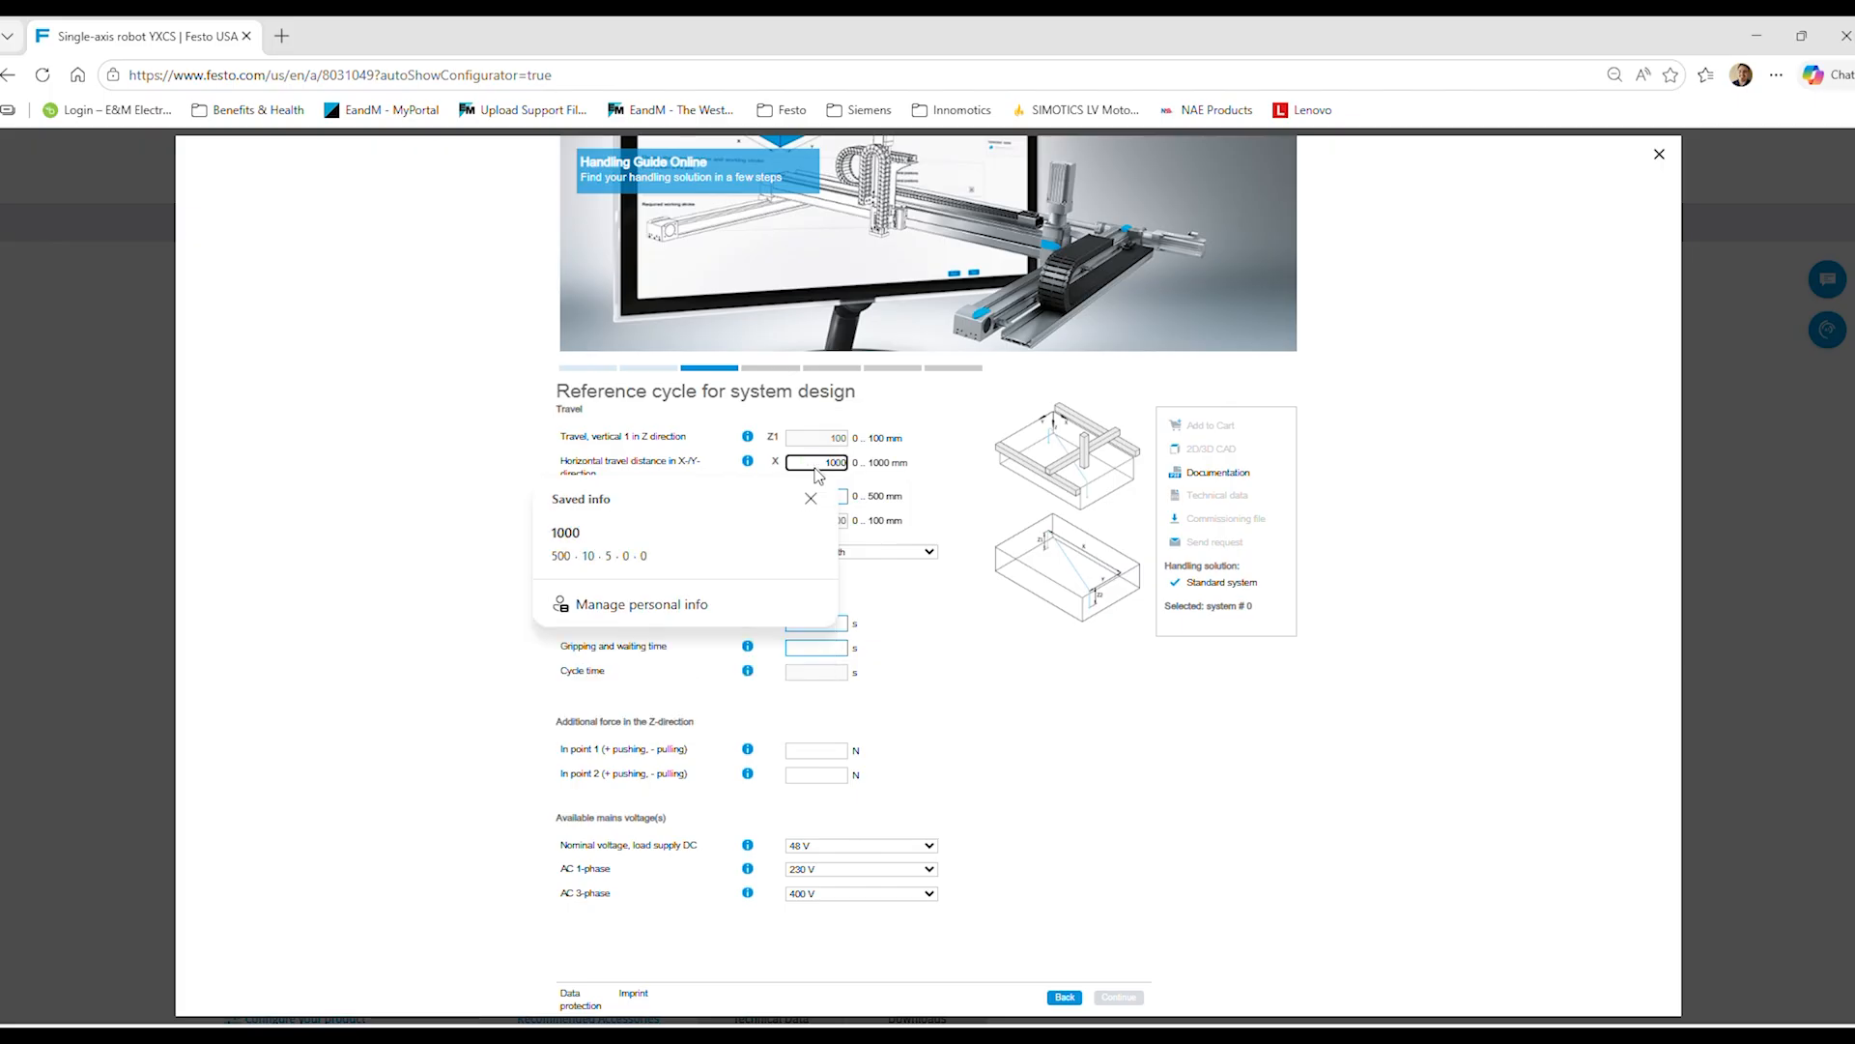
click(949, 485)
click(832, 496)
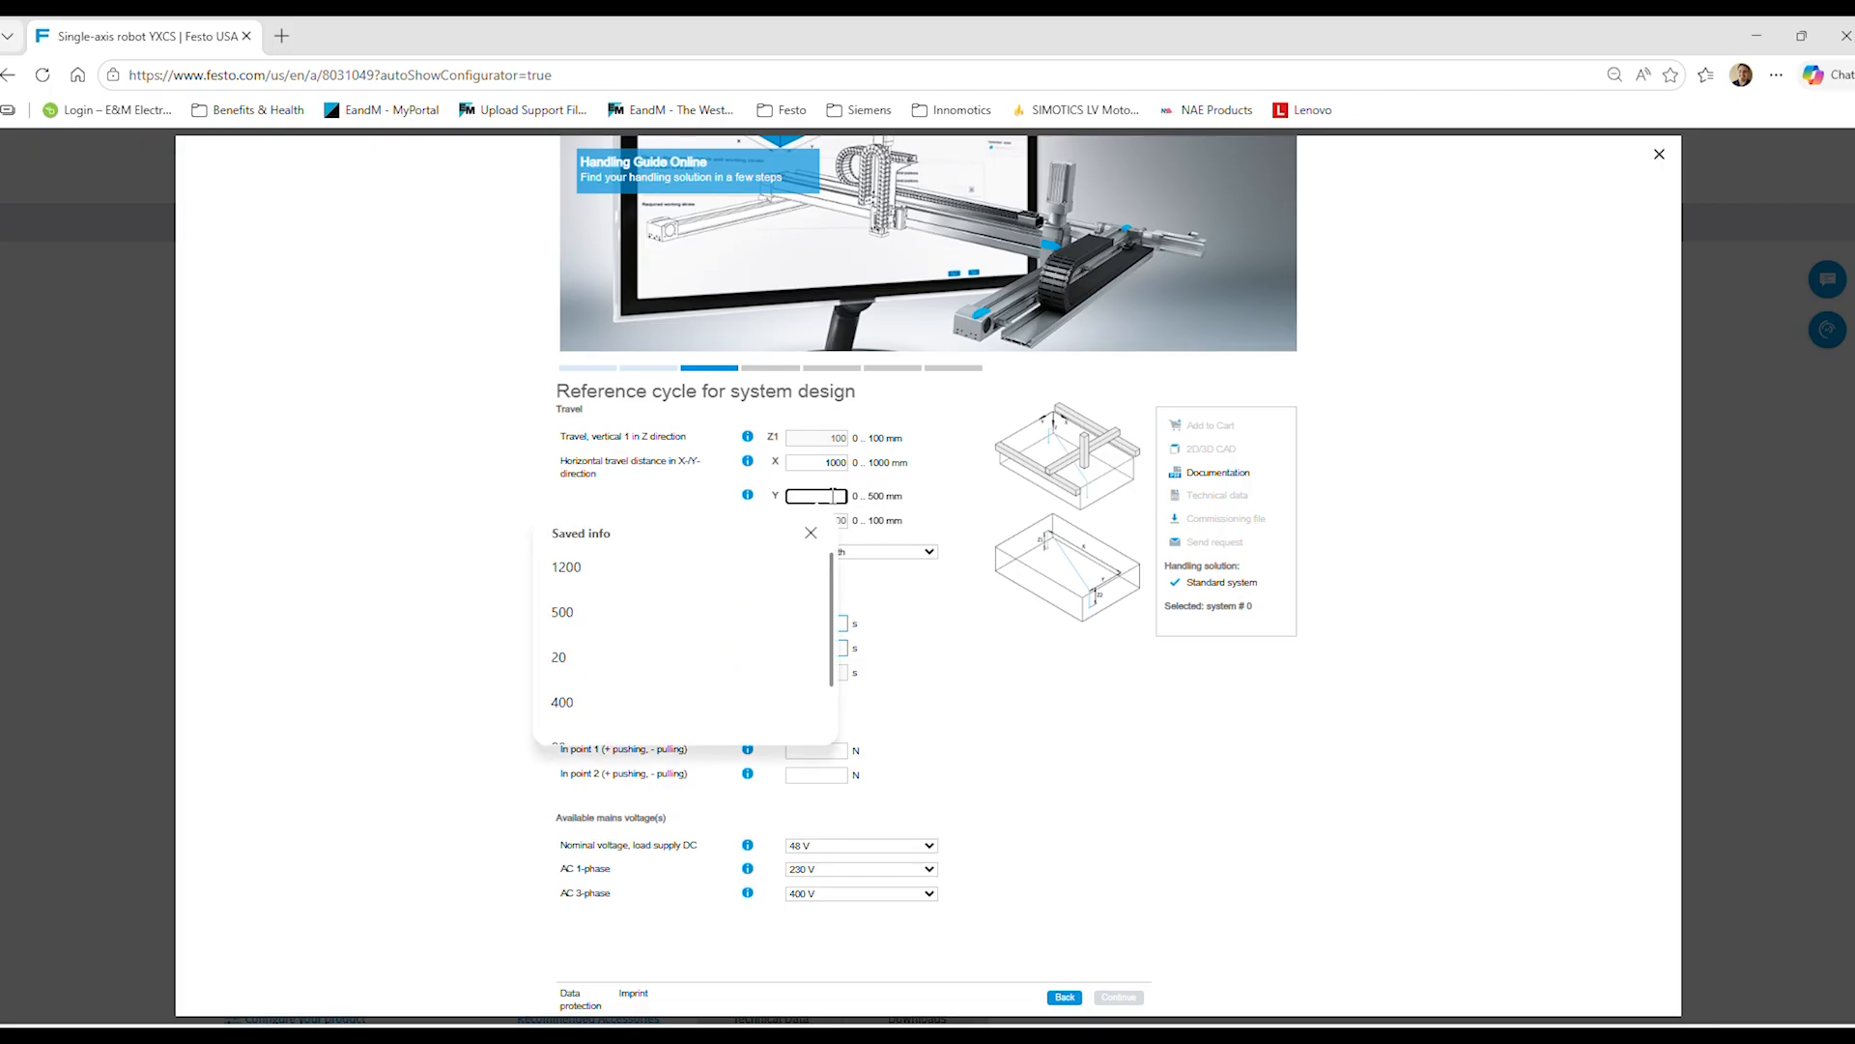
text(500)
click(922, 491)
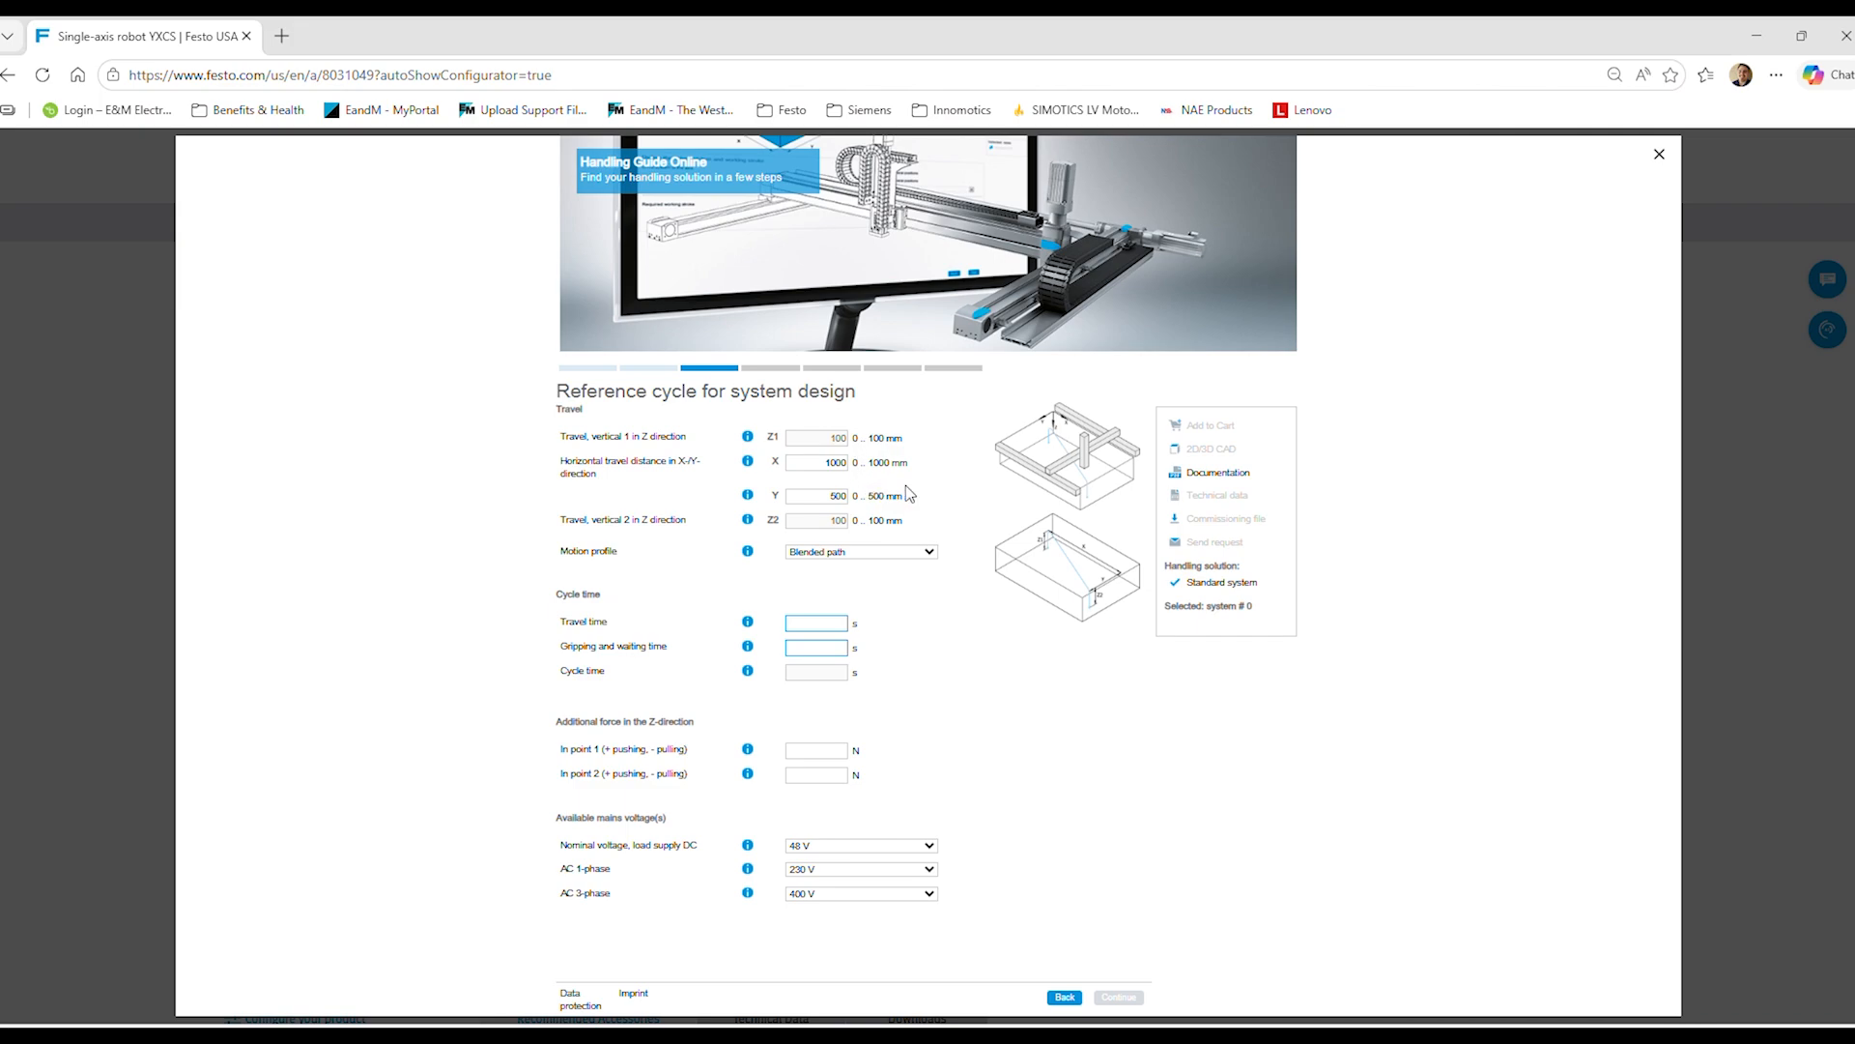
double_click(840, 521)
double_click(838, 438)
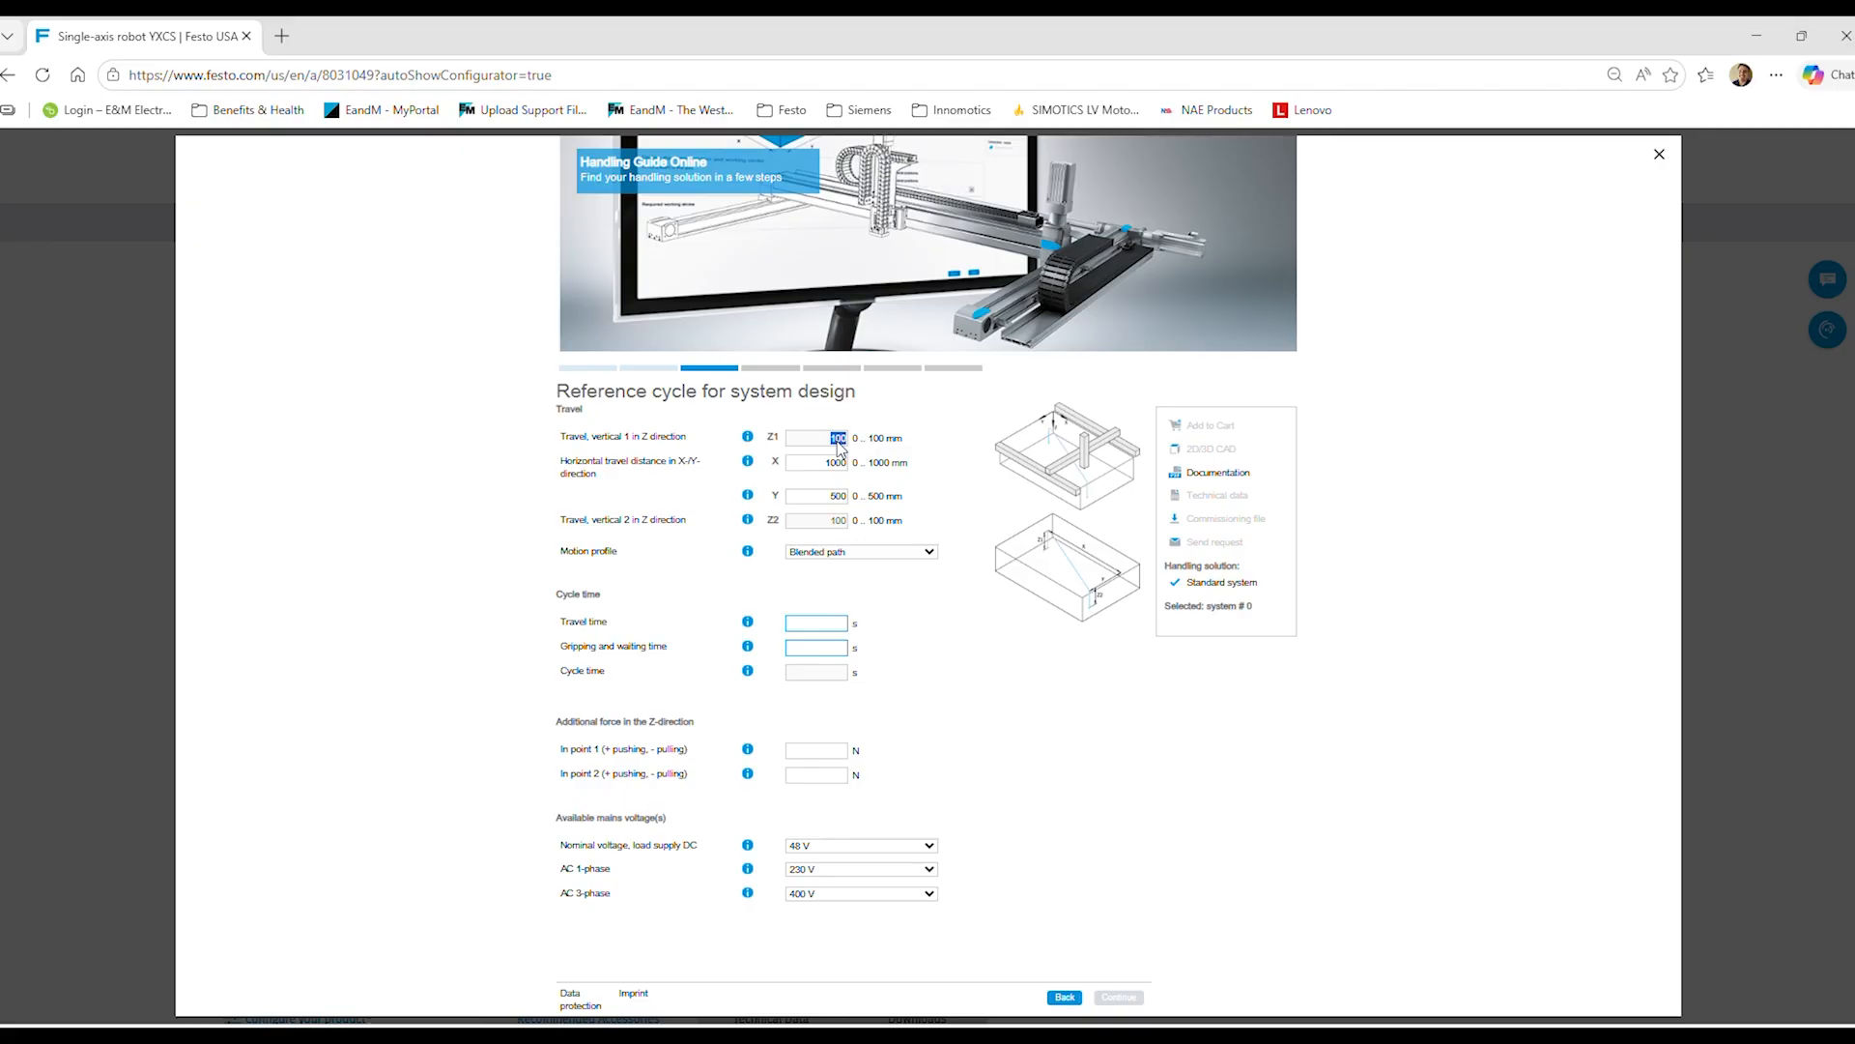
click(906, 519)
- Set the motion profile to Z-axis sequential and read the explanation of the available motion profiles
click(826, 557)
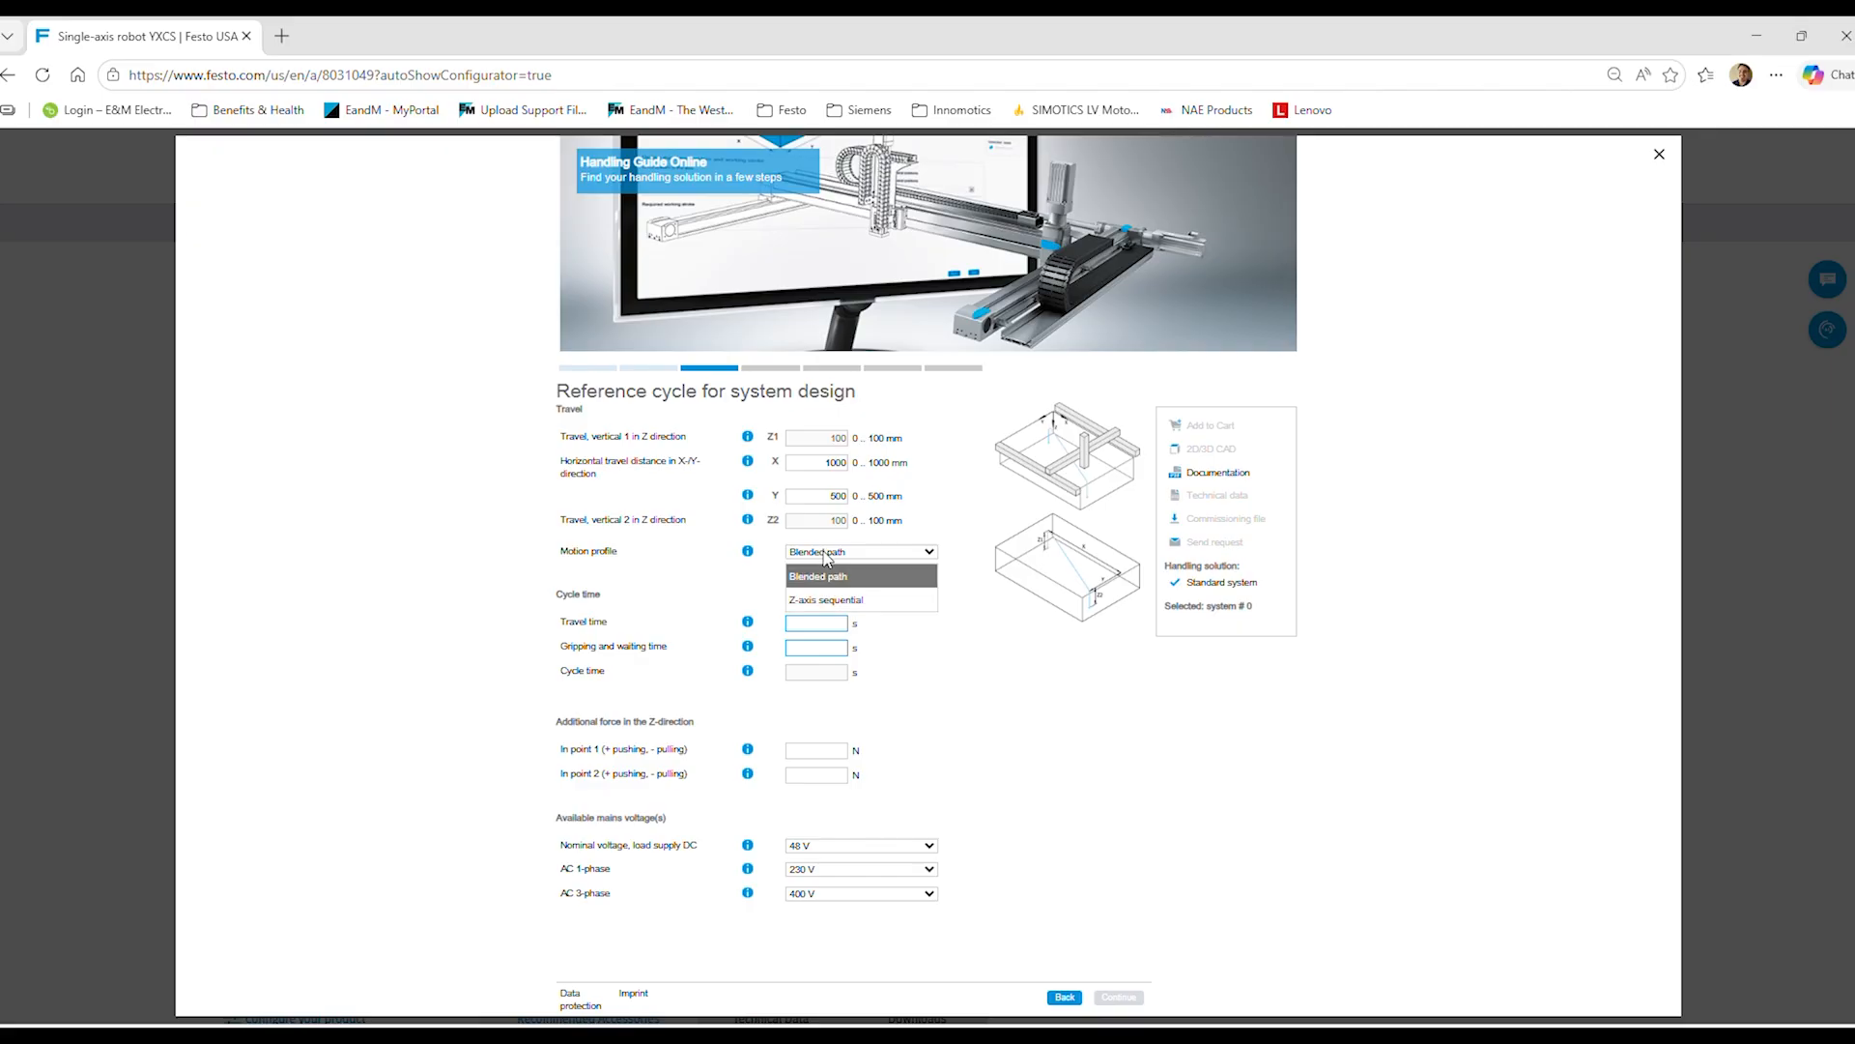
click(870, 603)
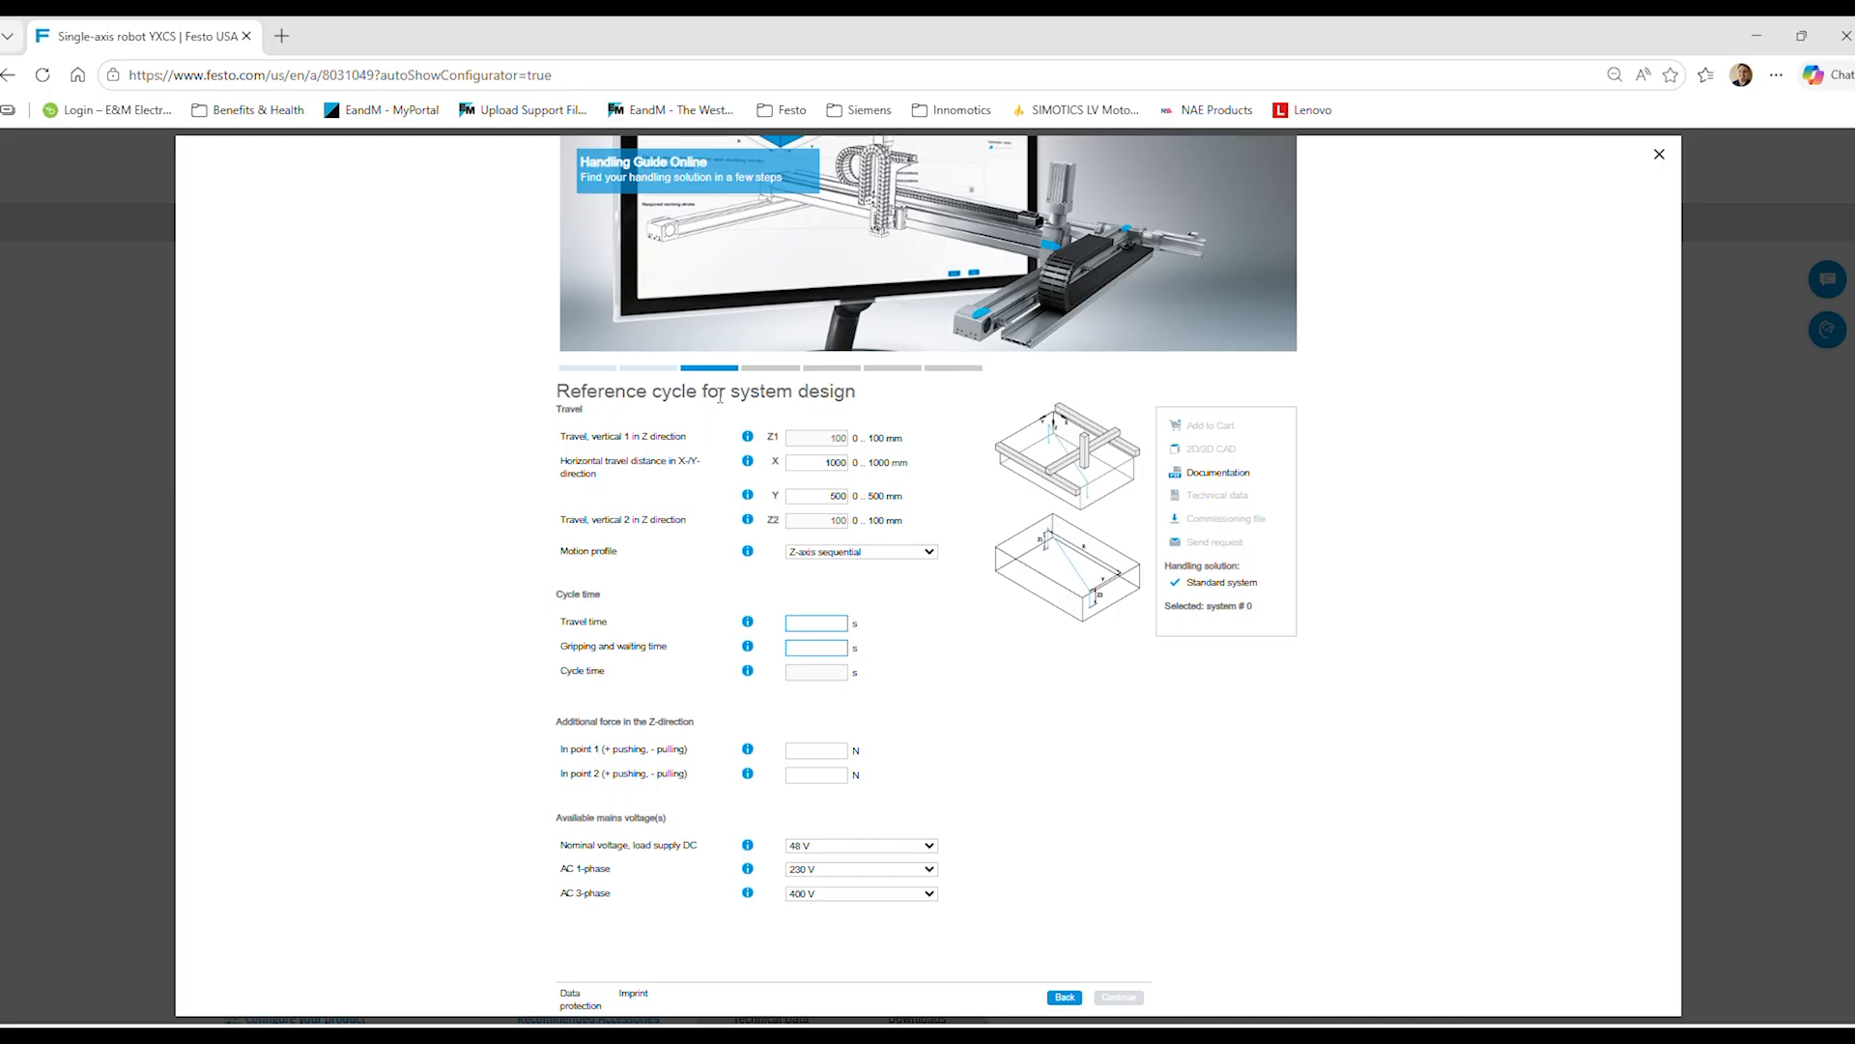
click(748, 553)
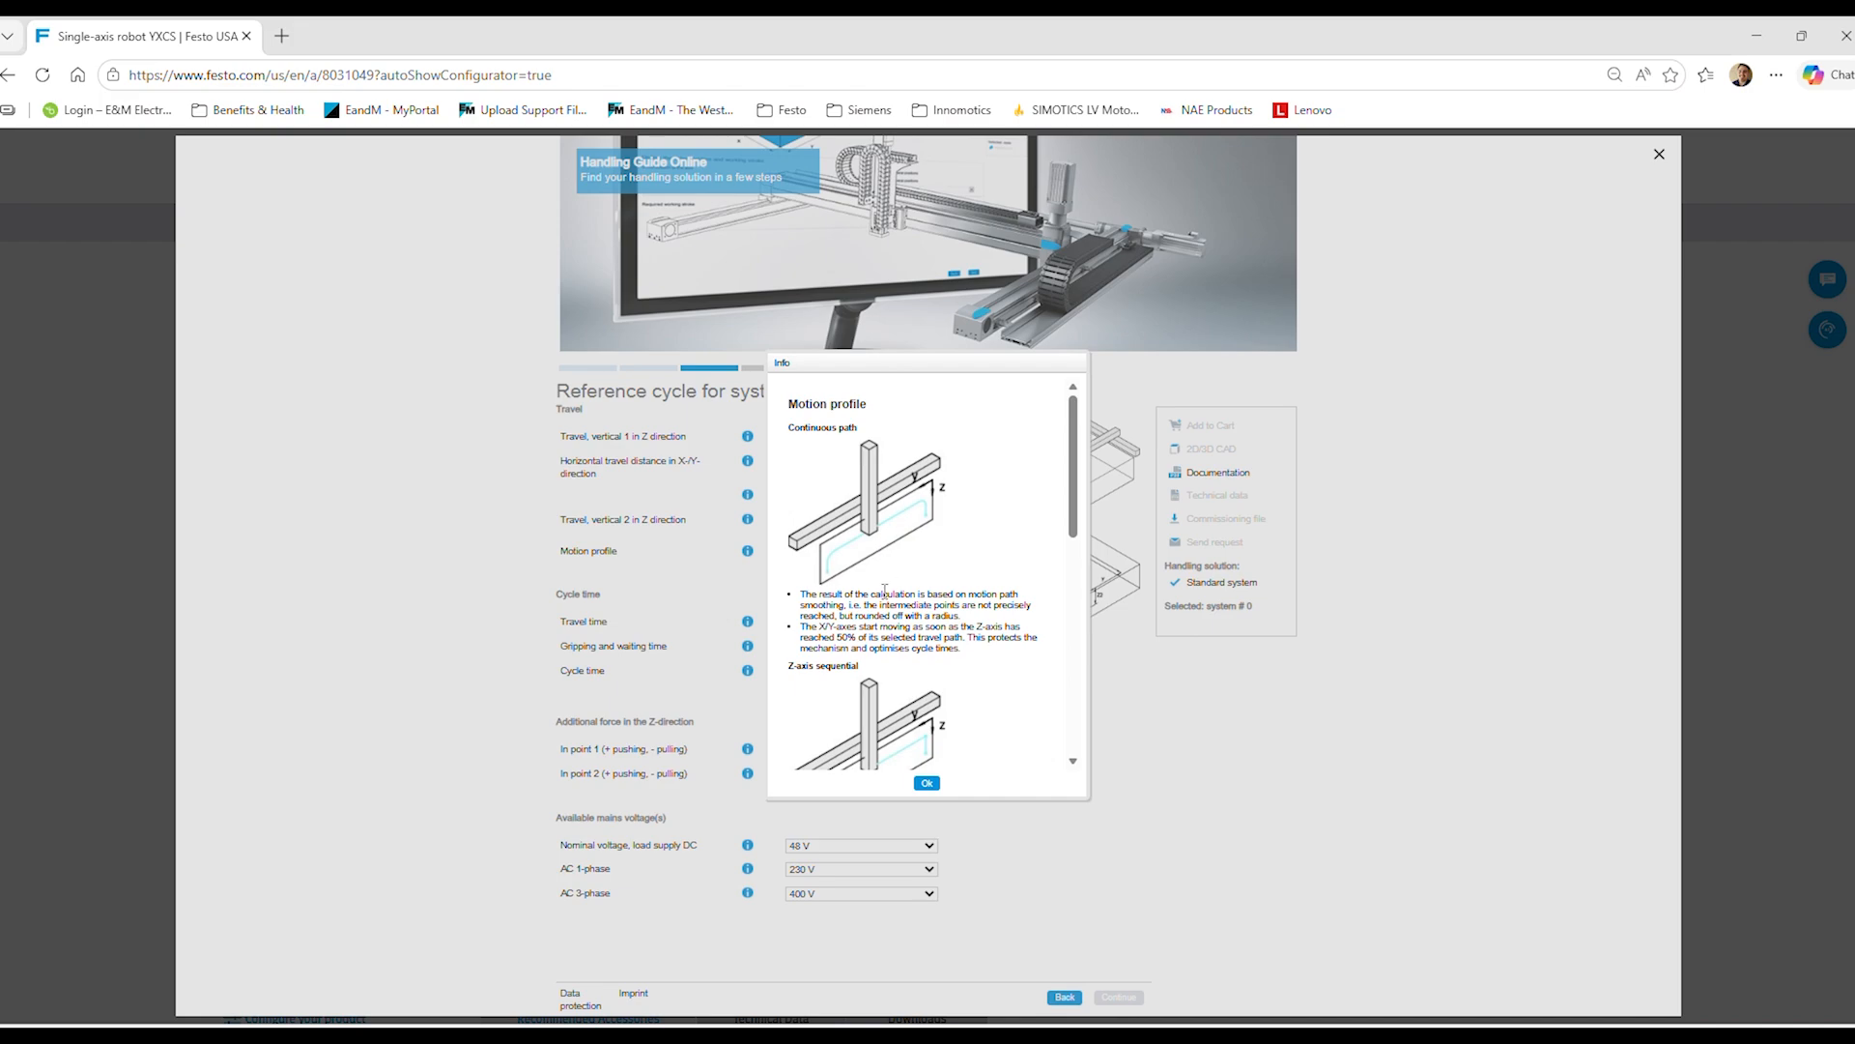
scroll(882, 594, down, 1)
scroll(882, 597, down, 1)
scroll(831, 580, up, 2)
scroll(854, 570, down, 1)
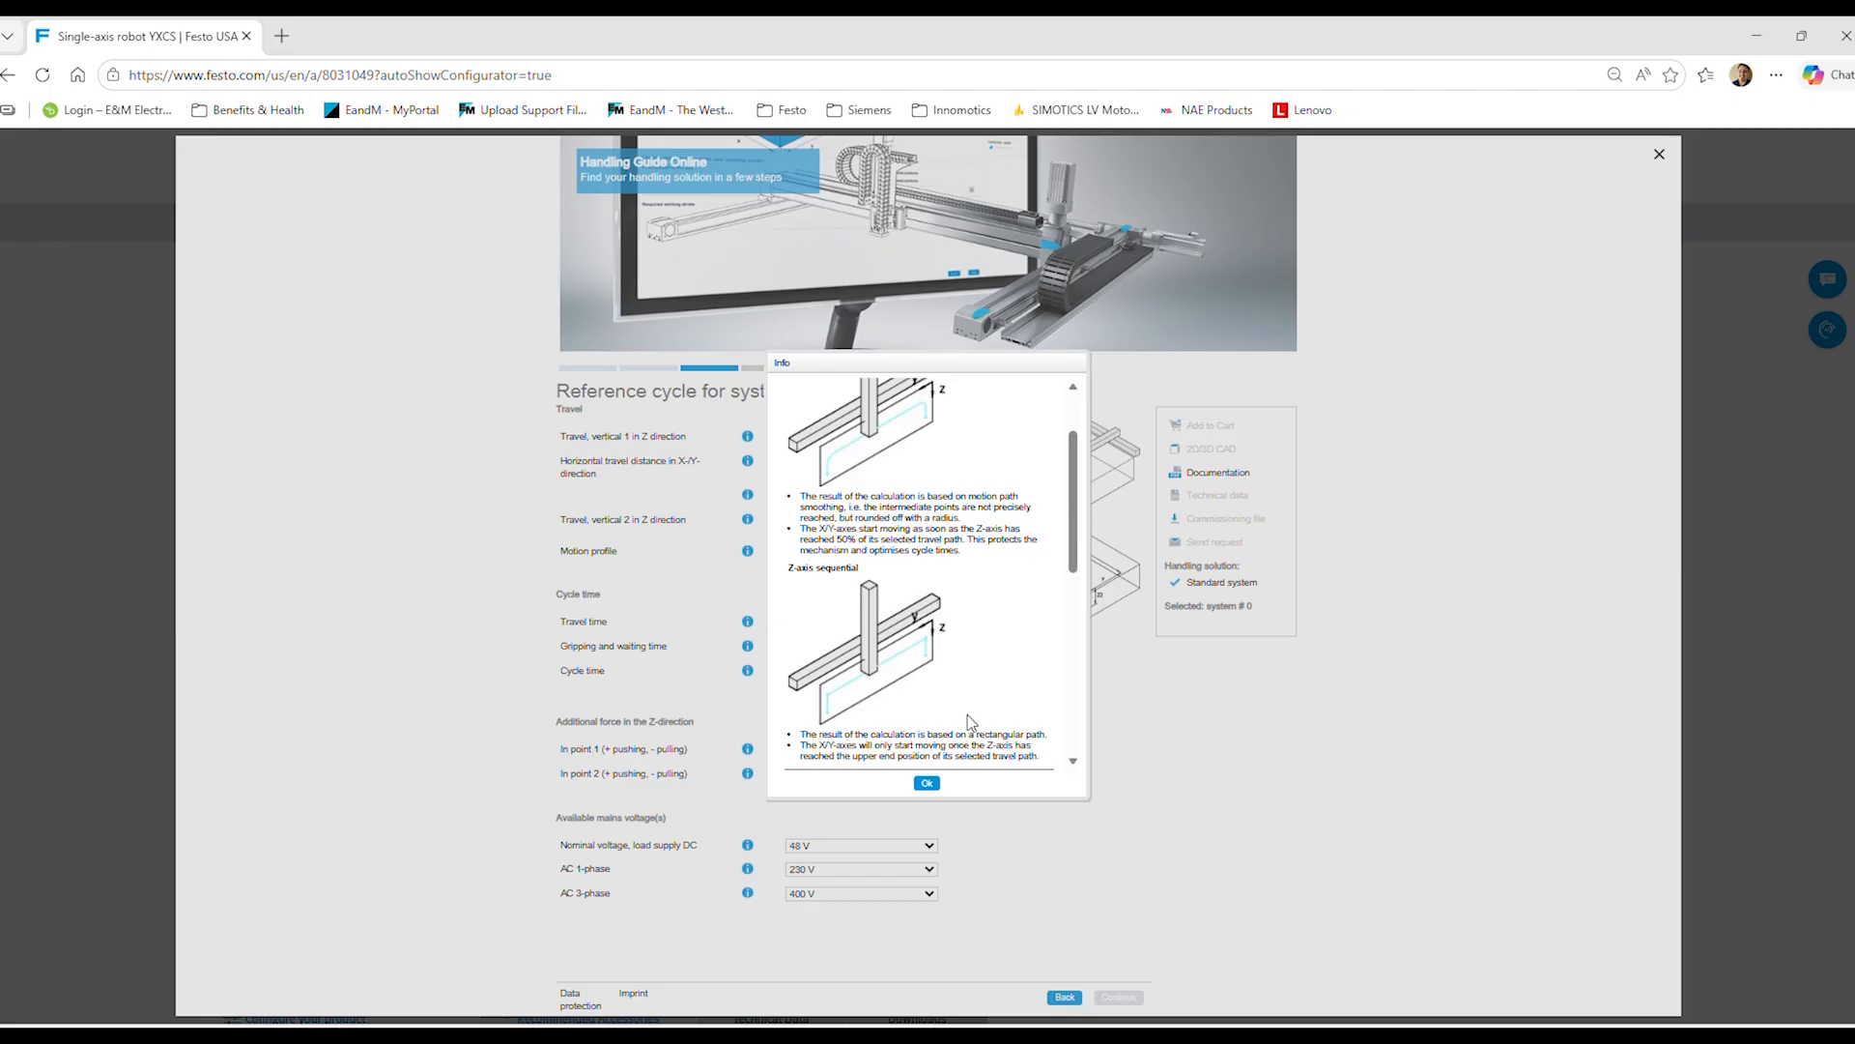
click(926, 785)
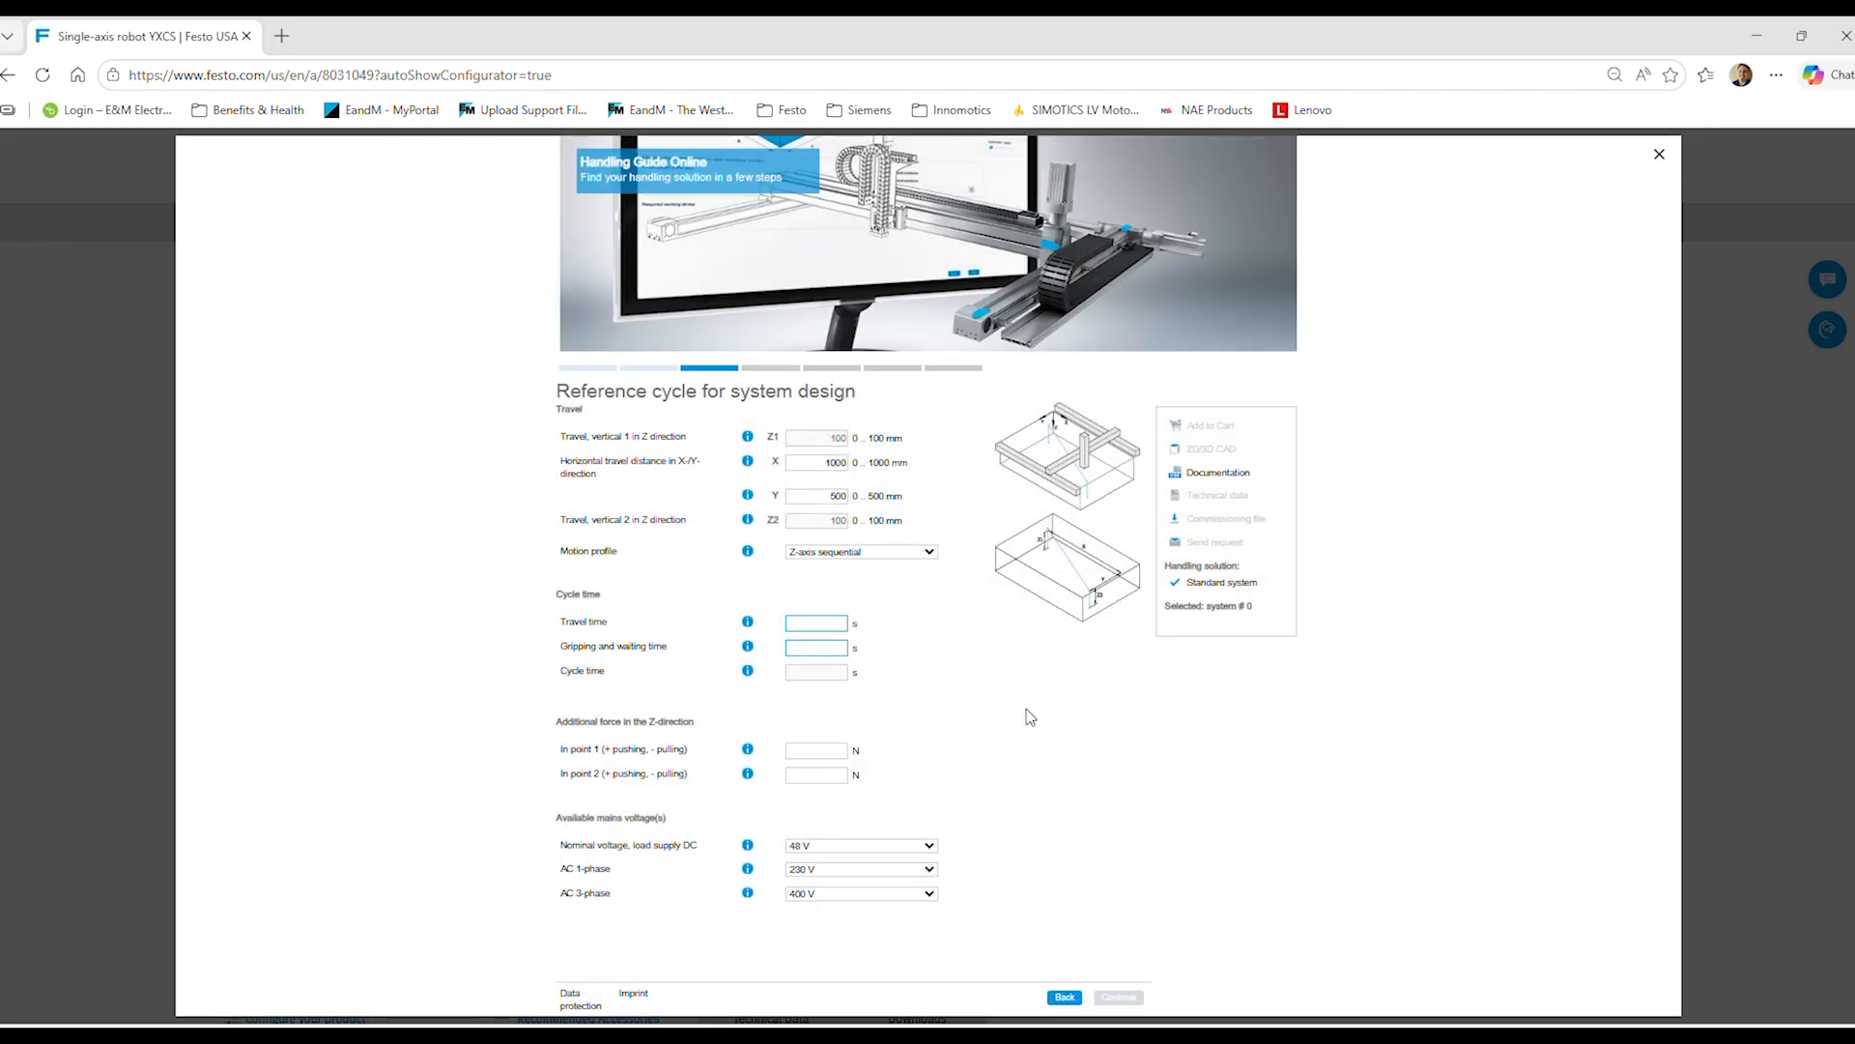
- Set the travel time to 10 s and the gripping and waiting time to 5 s
click(828, 619)
text(1)
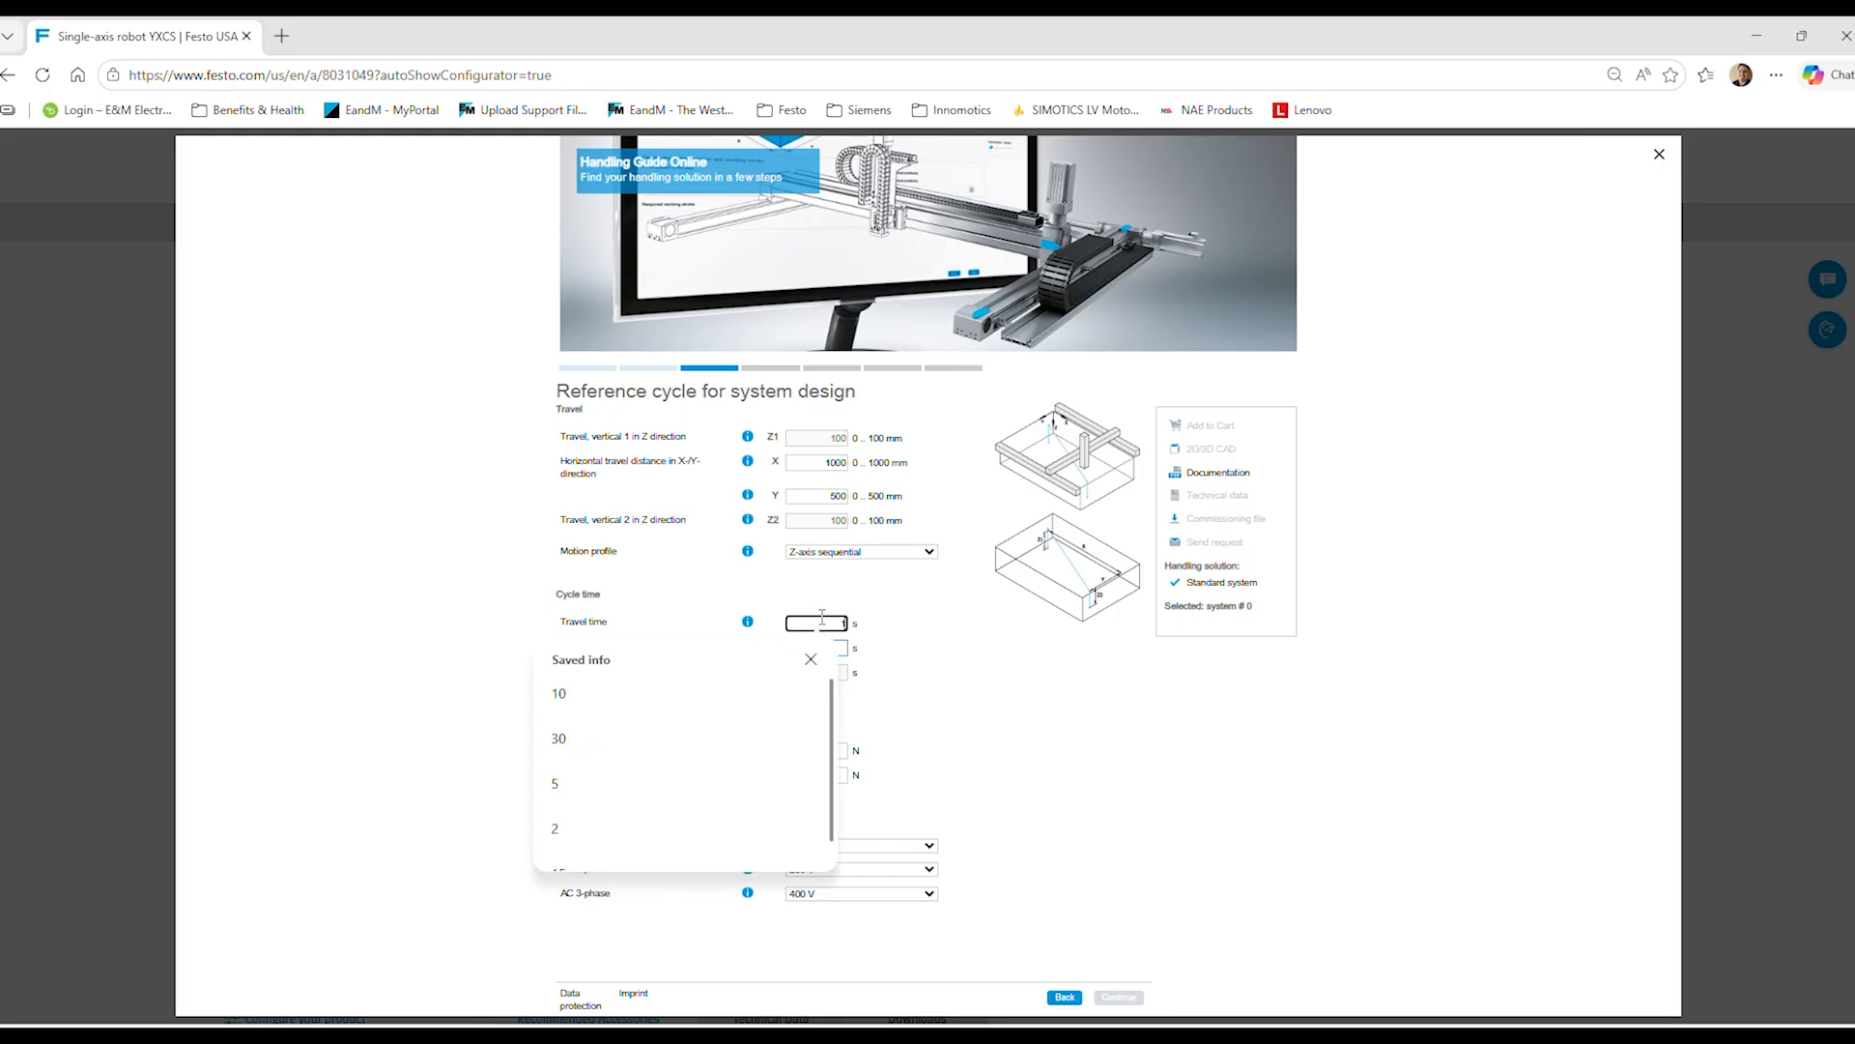
text(0)
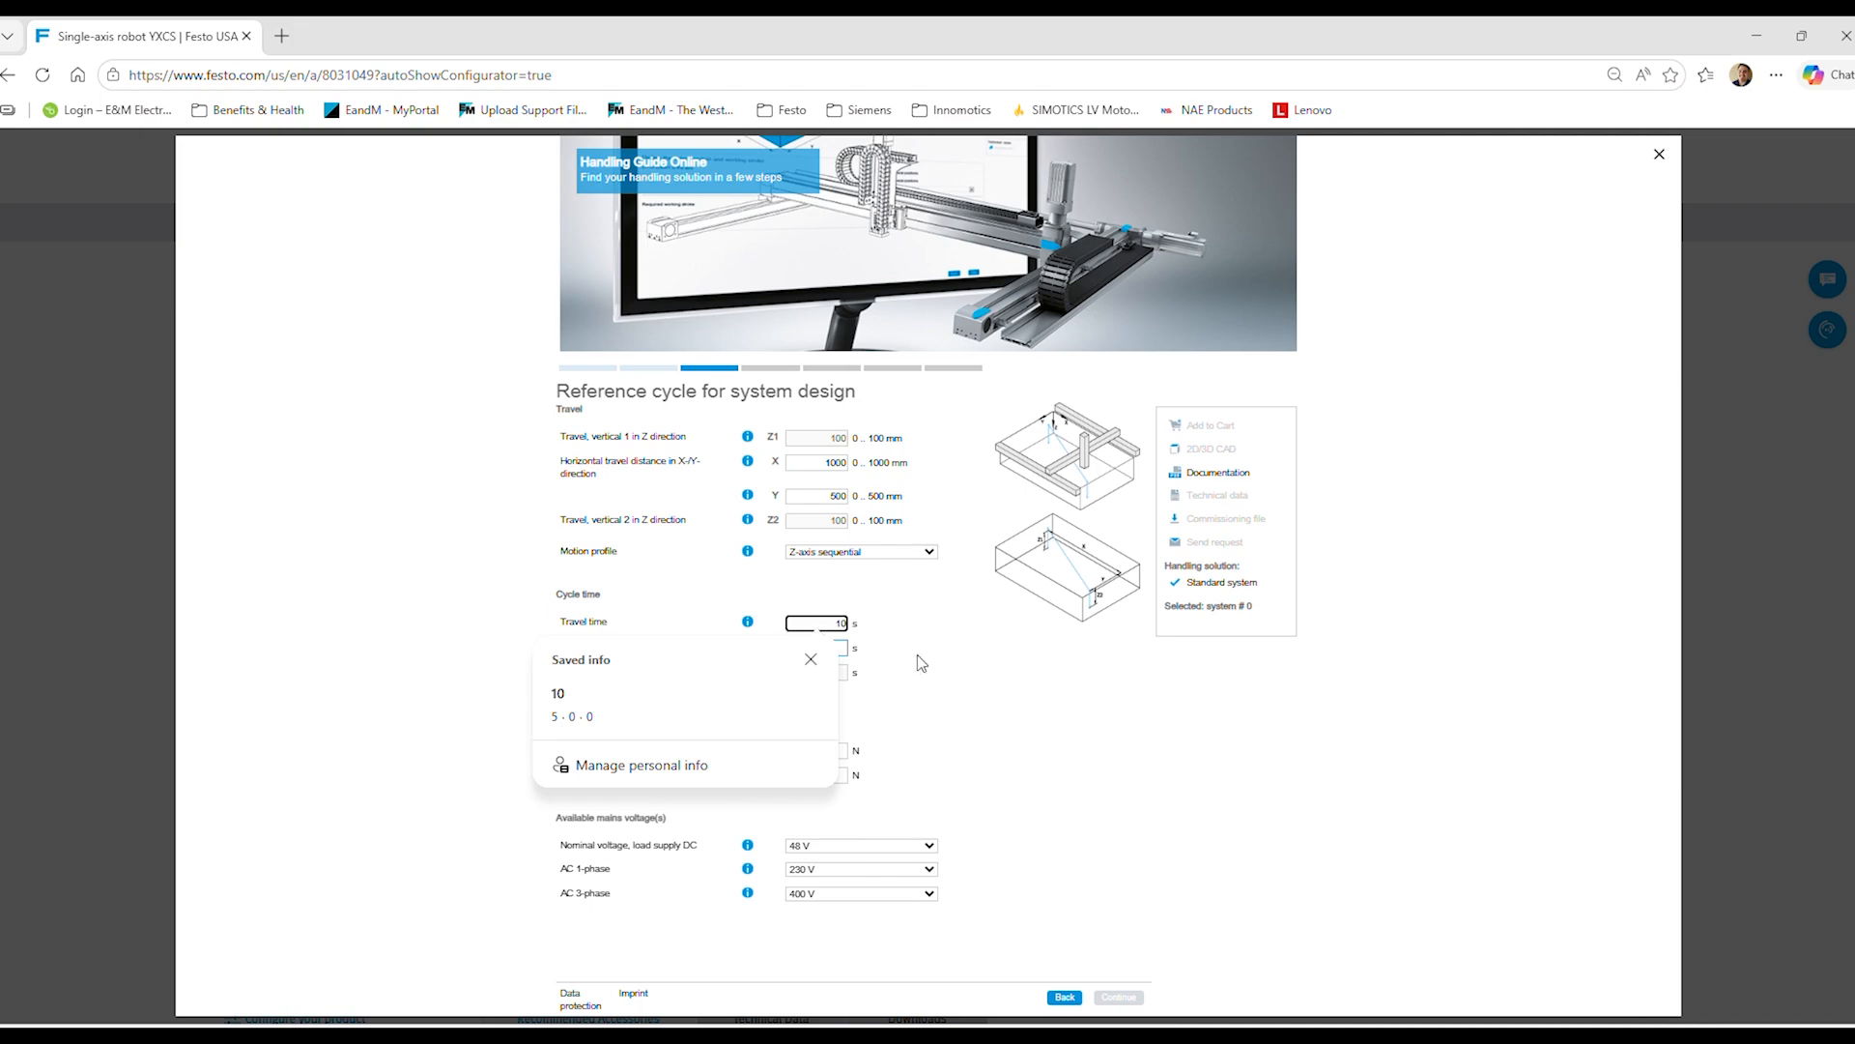
key(Tab)
click(812, 648)
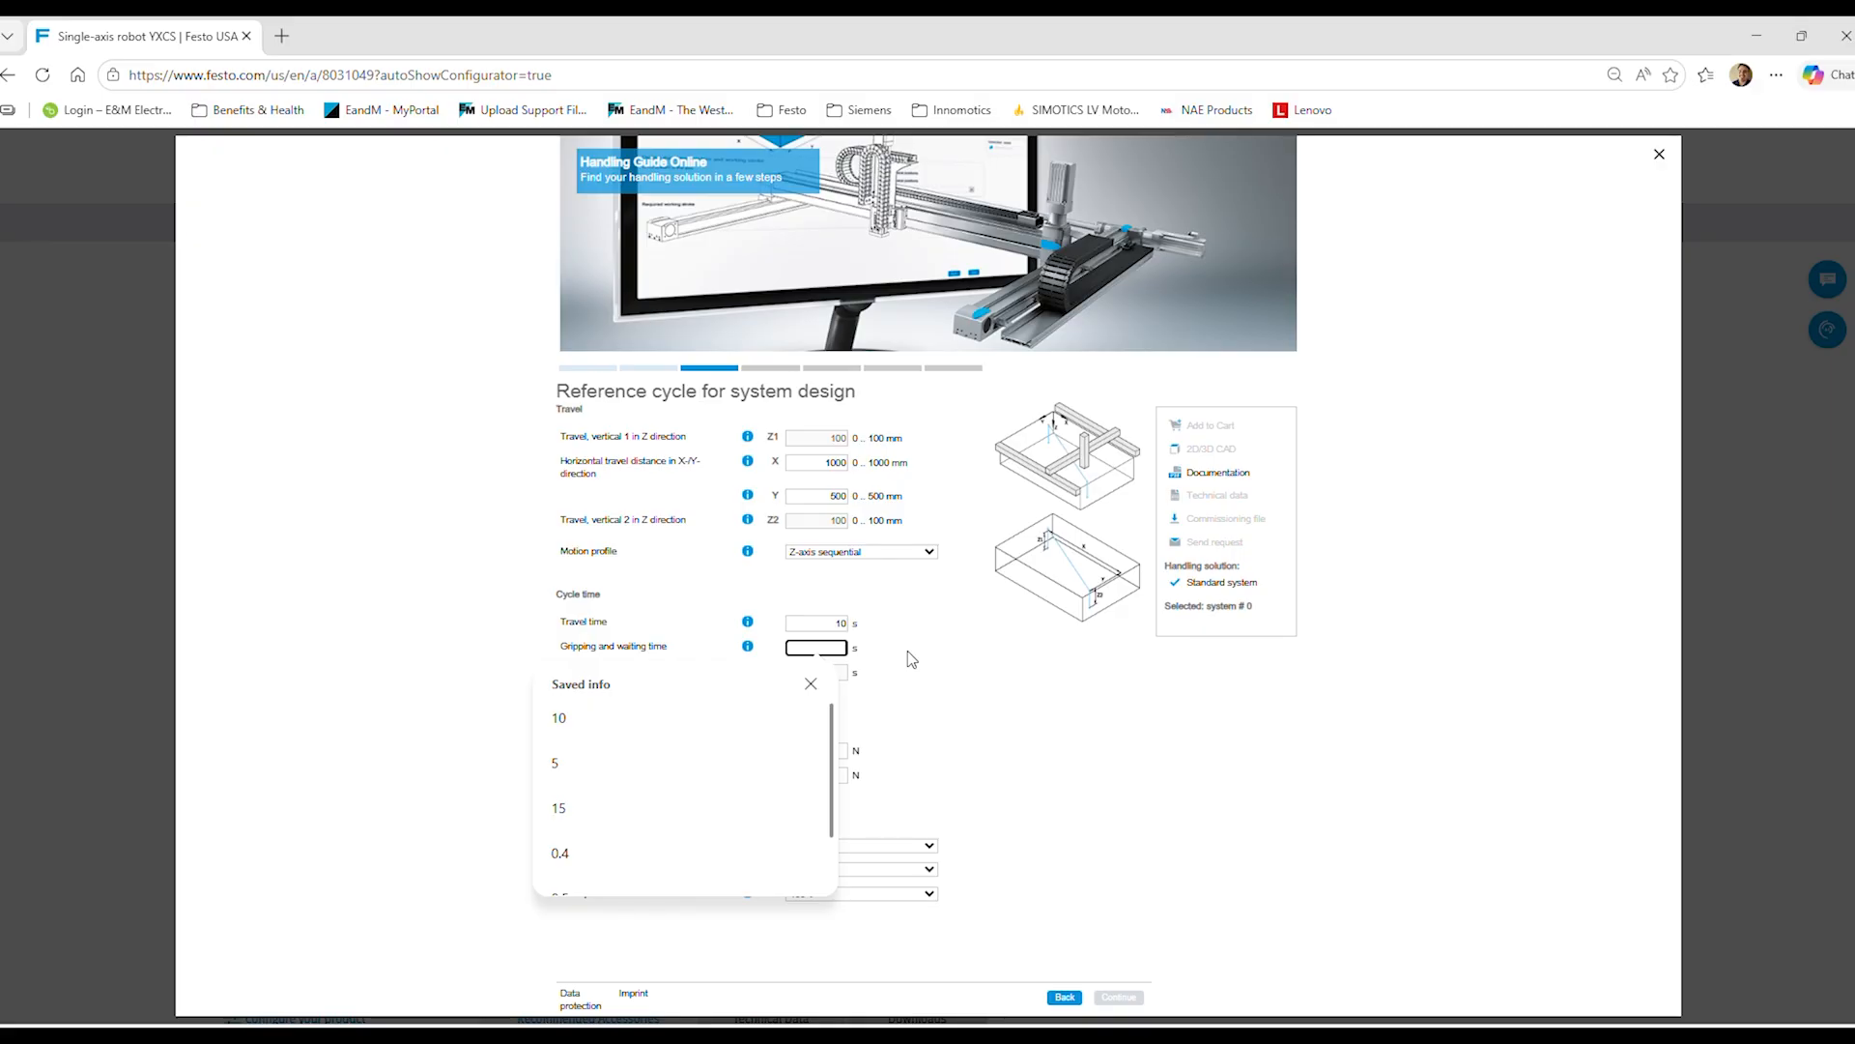
text(5)
key(Tab)
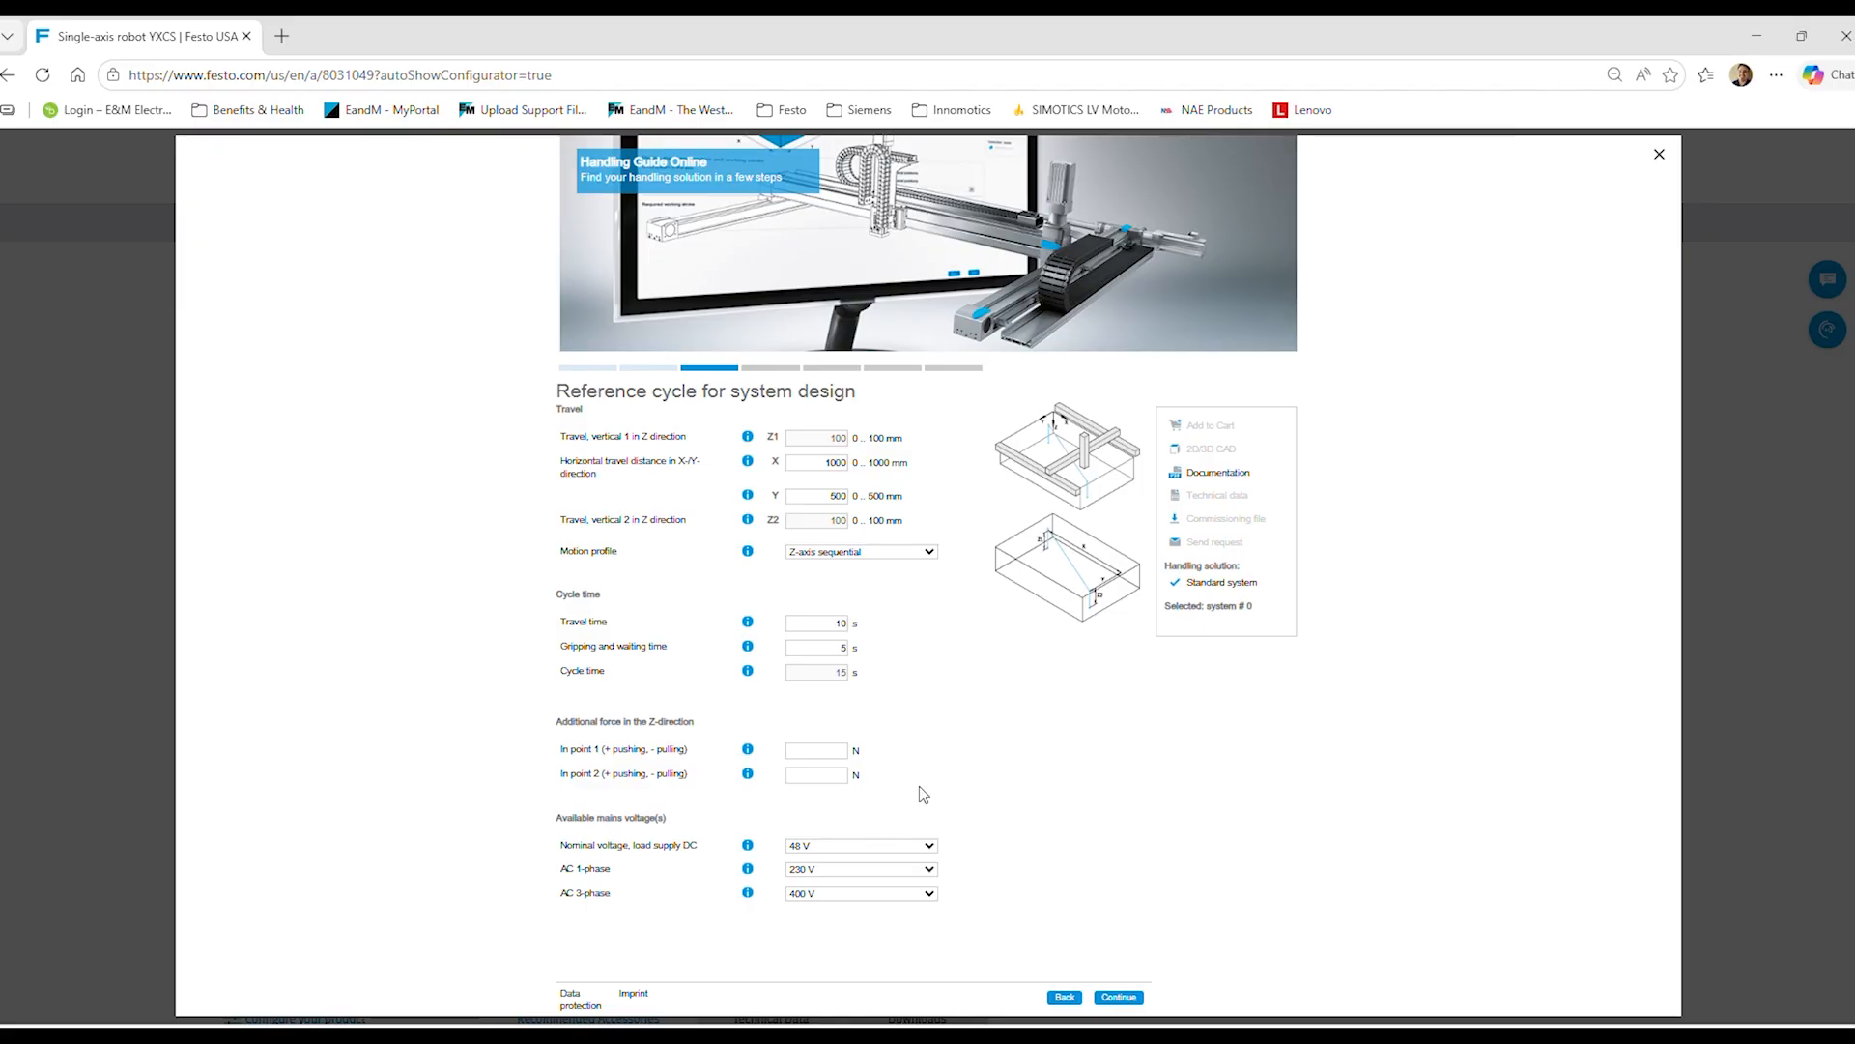
- Set the additional force in the Z-direction to 0 N for both point 1 and point 2
click(844, 752)
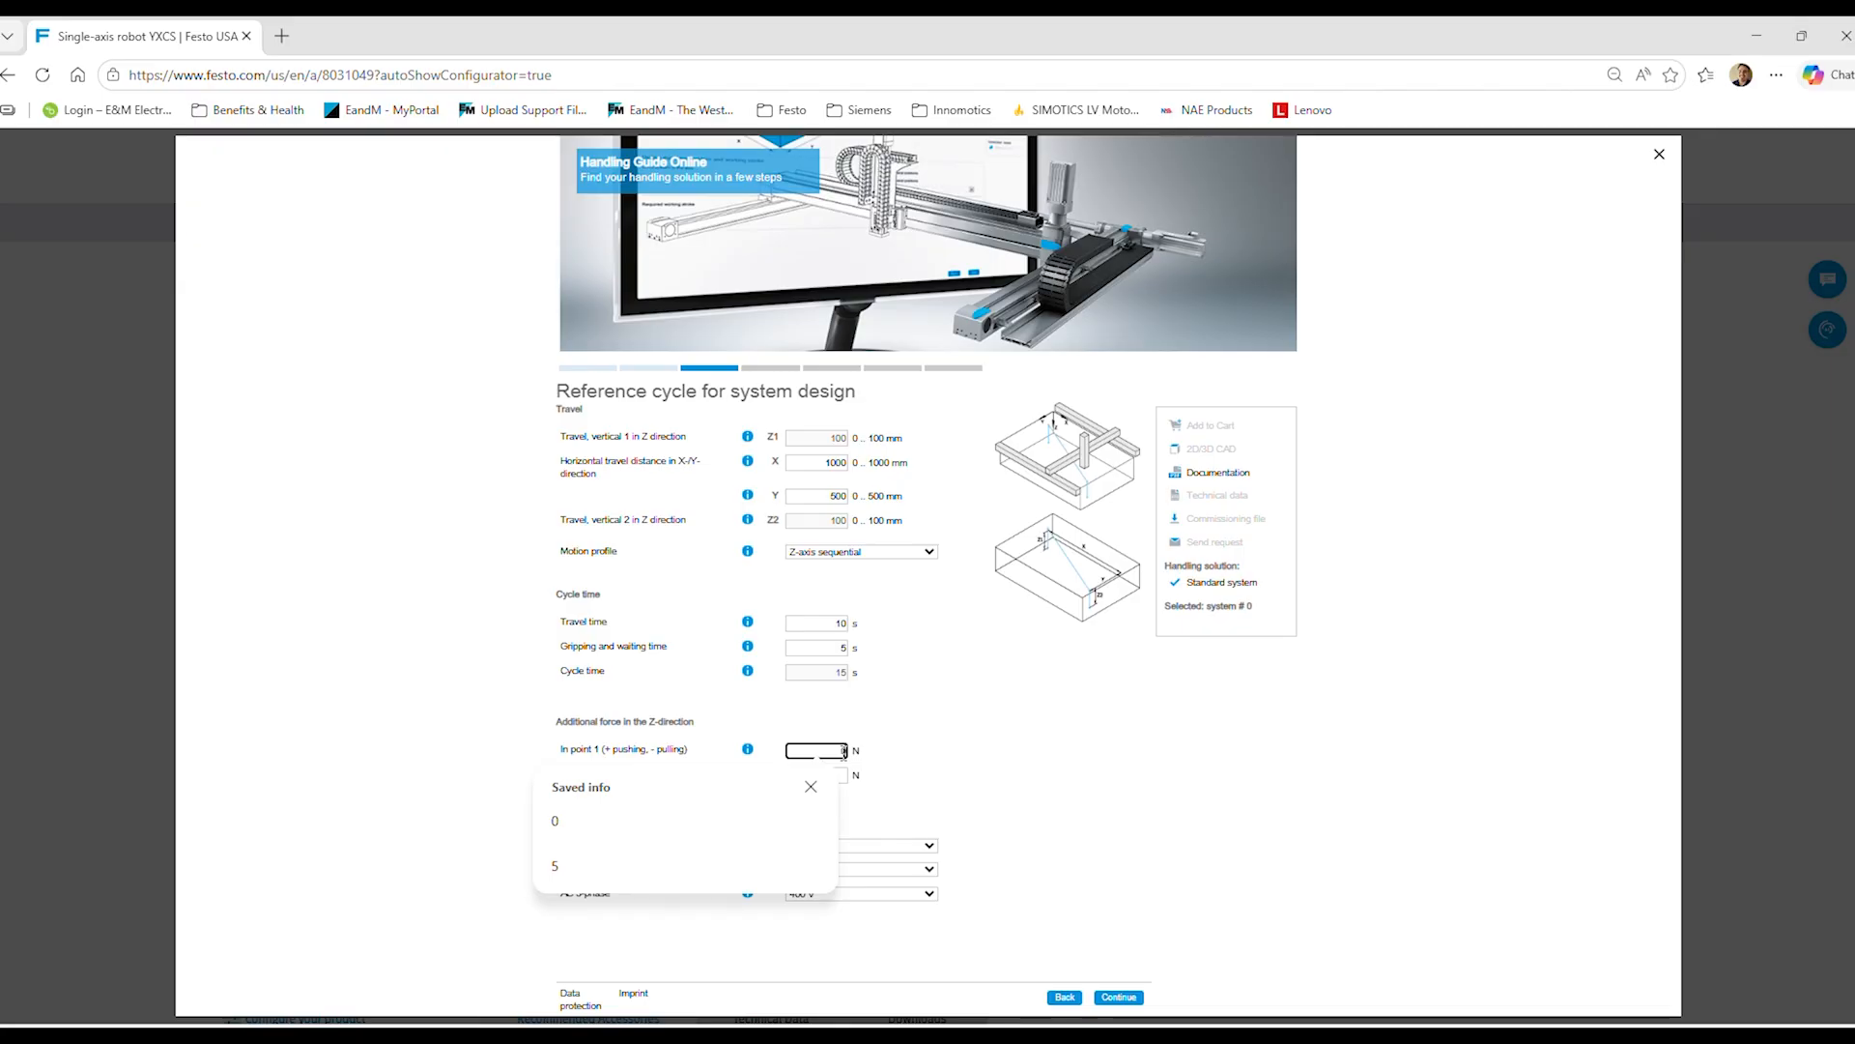
key(Tab)
click(974, 756)
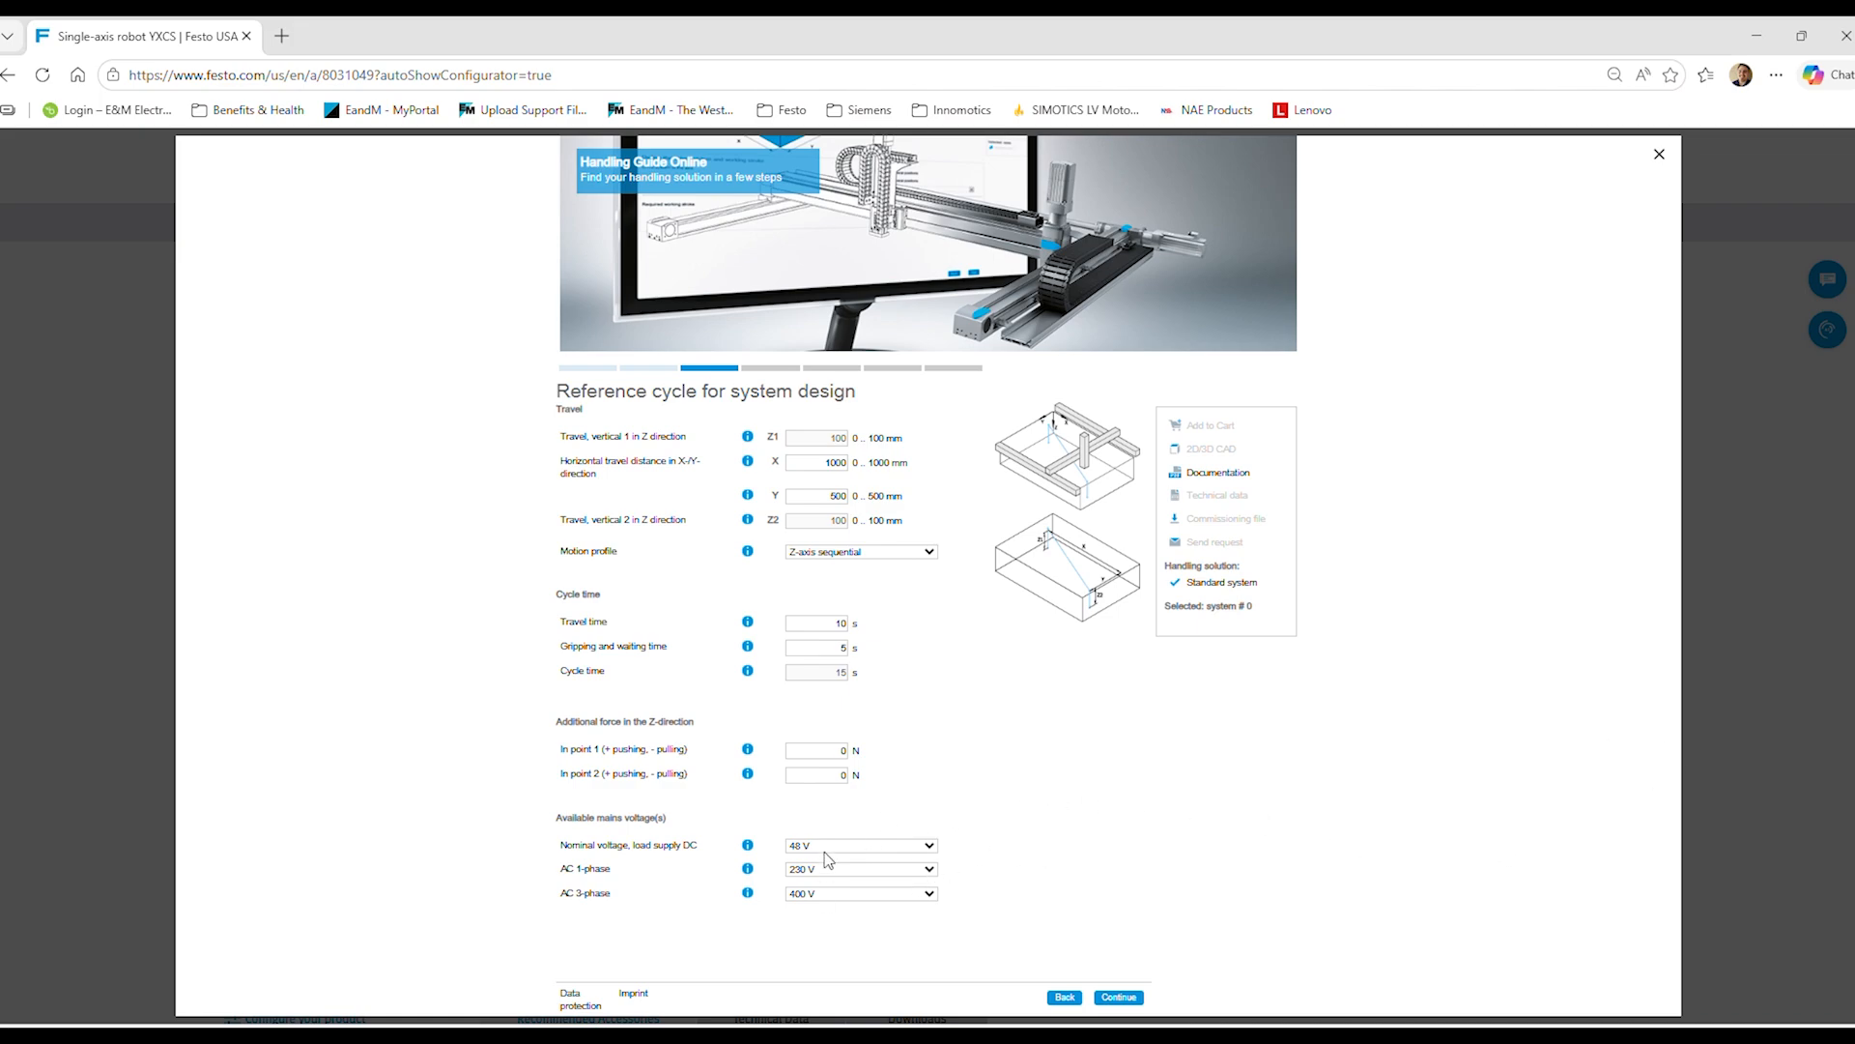
- Set the mains voltages to 480 V for AC 3-phase and not available for AC 1-phase and DC, and continue to the calculation result
click(824, 894)
click(835, 823)
click(843, 871)
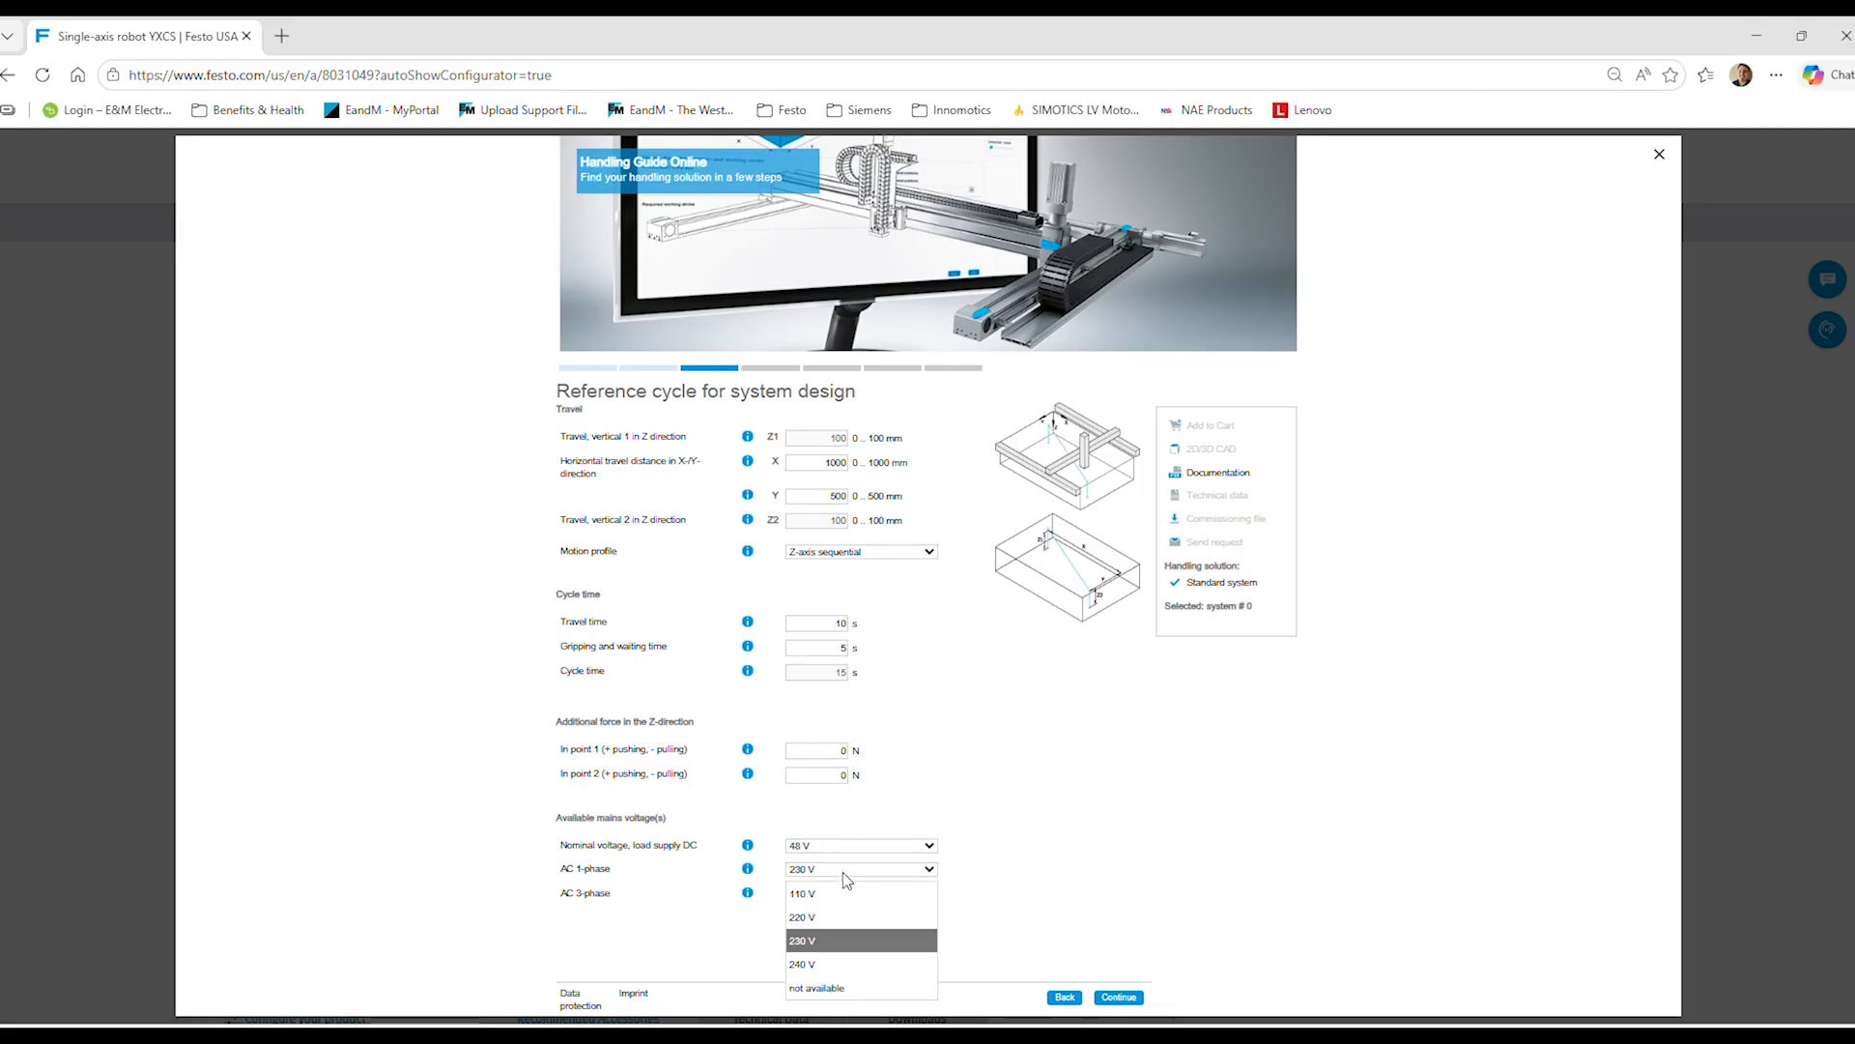
click(844, 989)
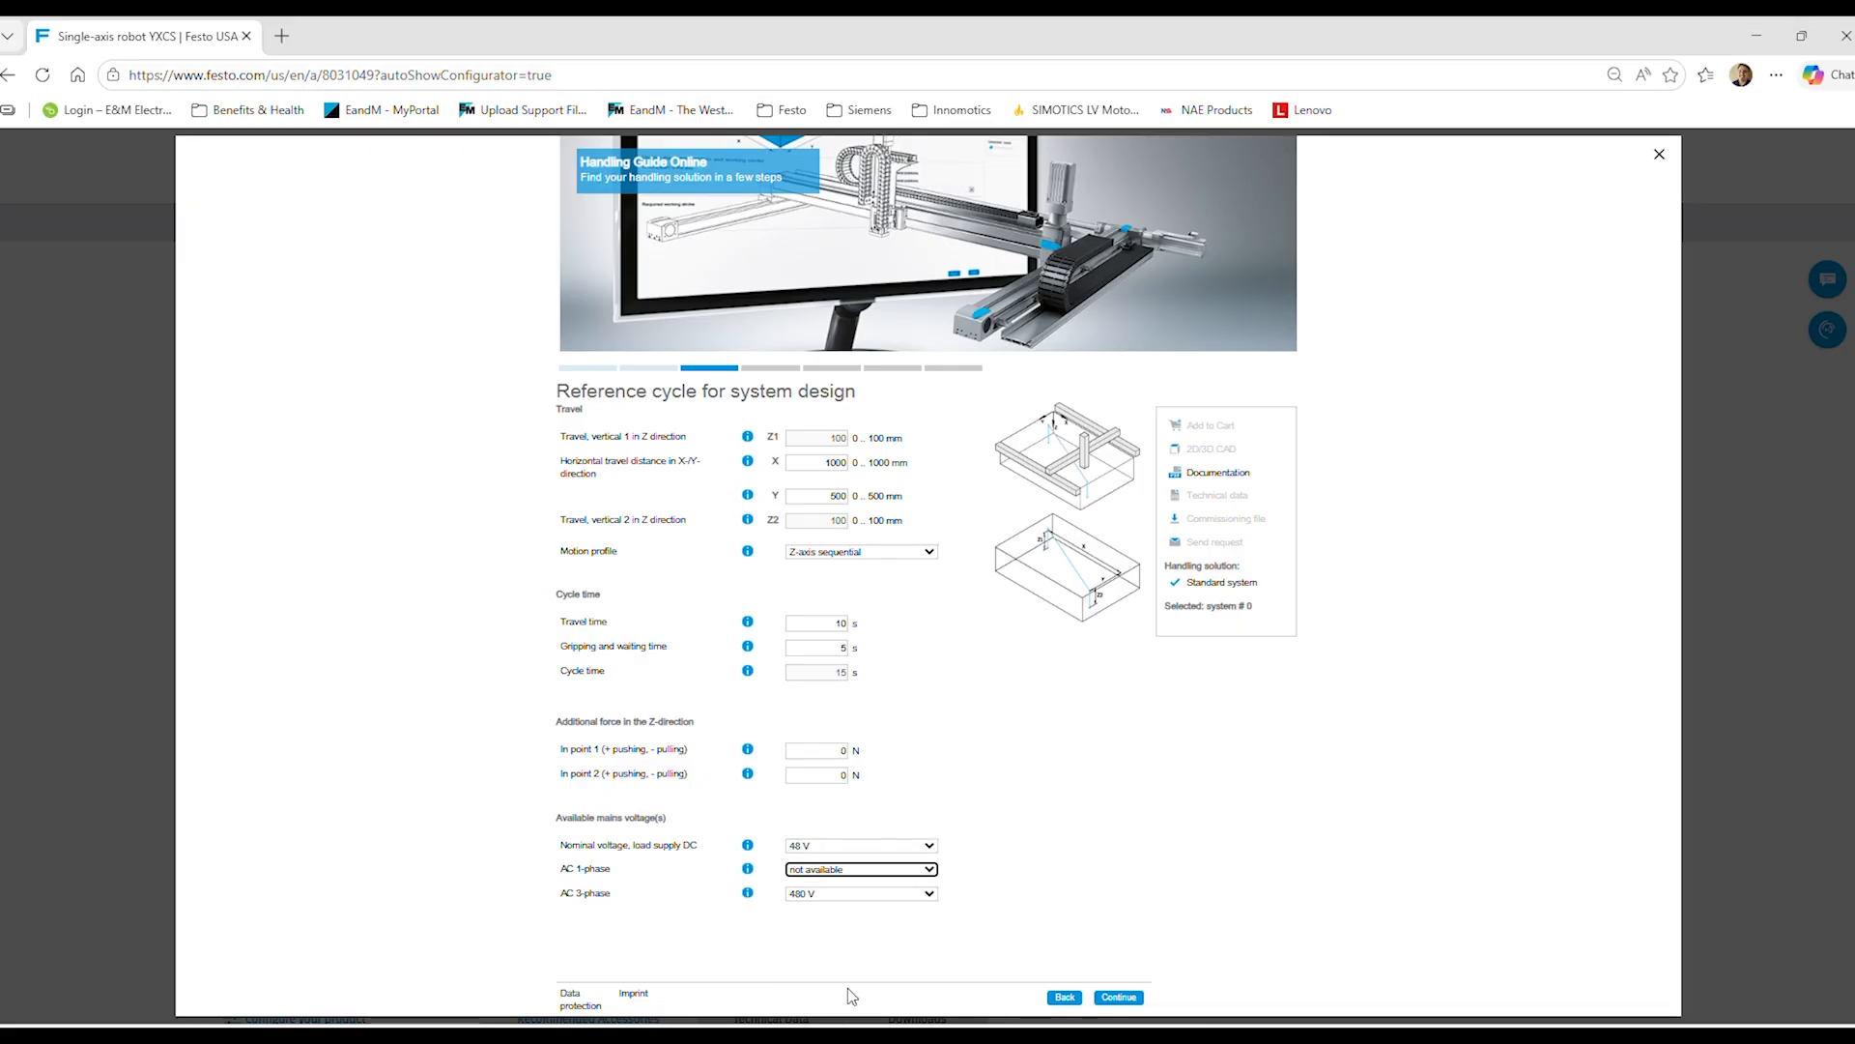
click(808, 848)
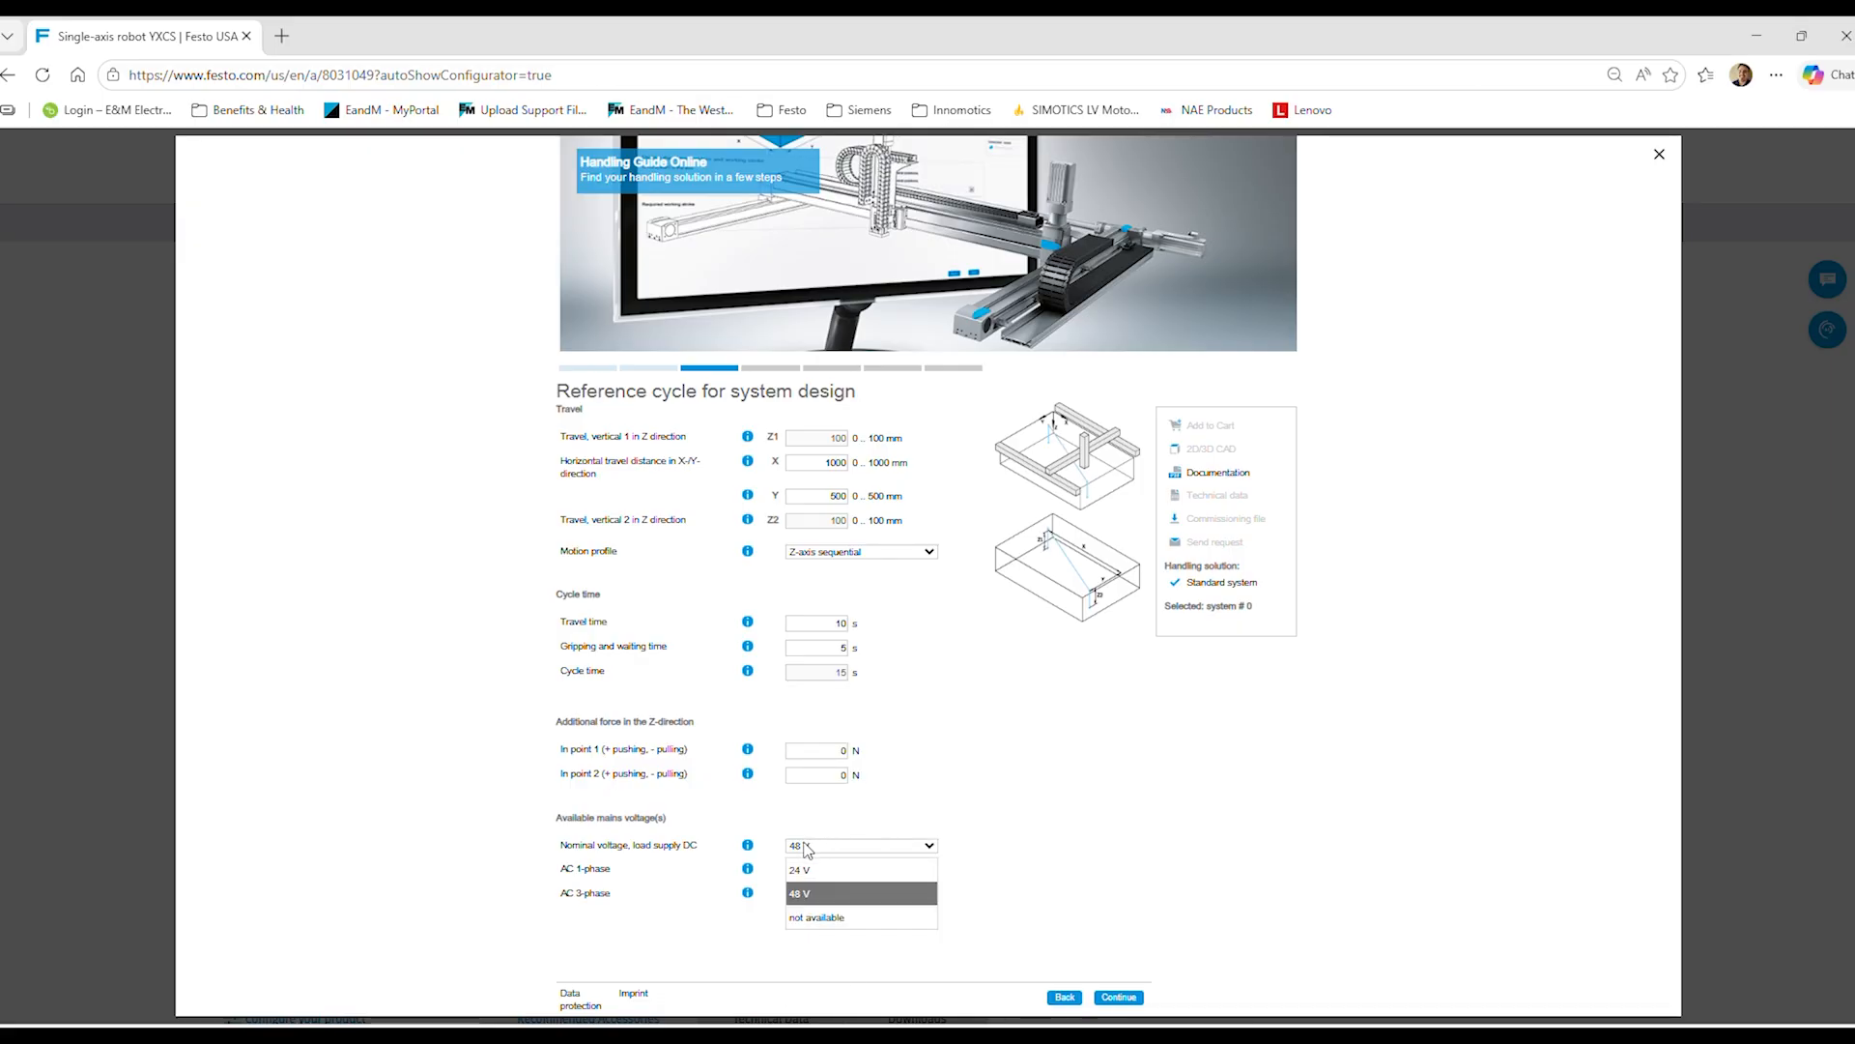
click(836, 918)
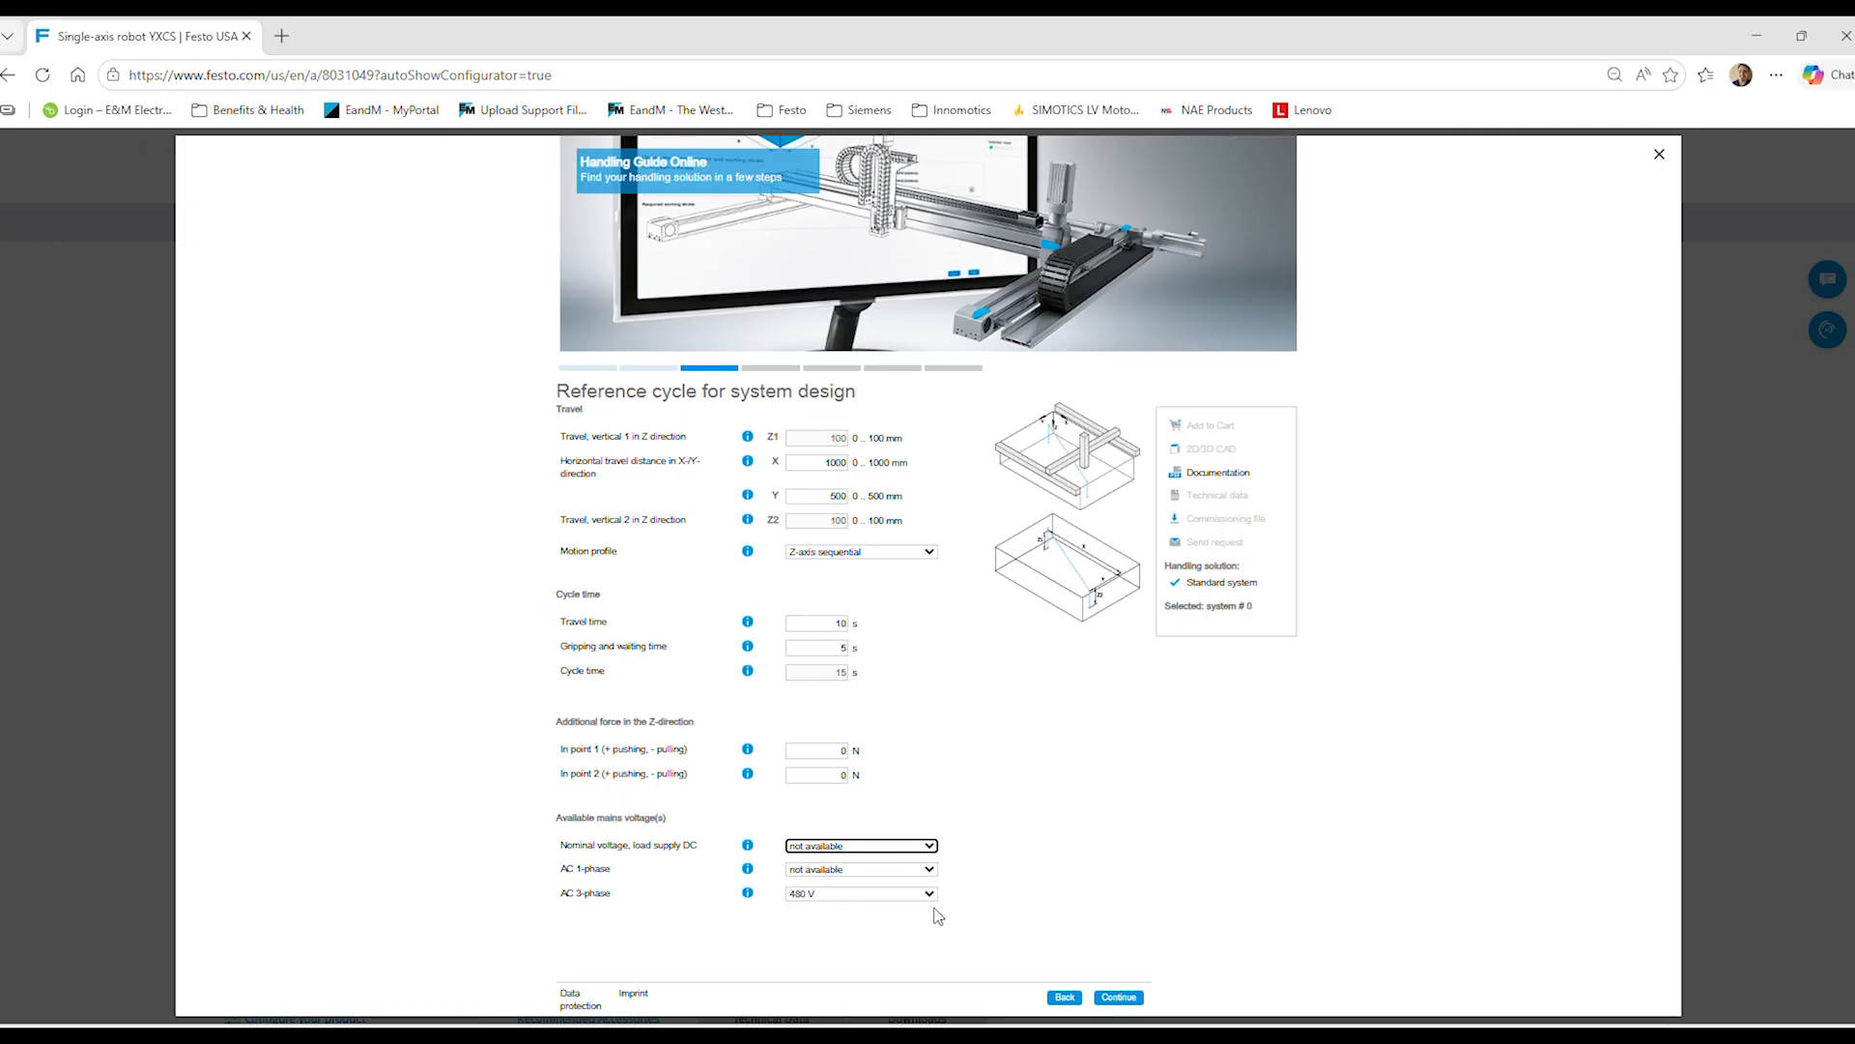
triple_click(1005, 819)
click(861, 928)
click(1132, 1004)
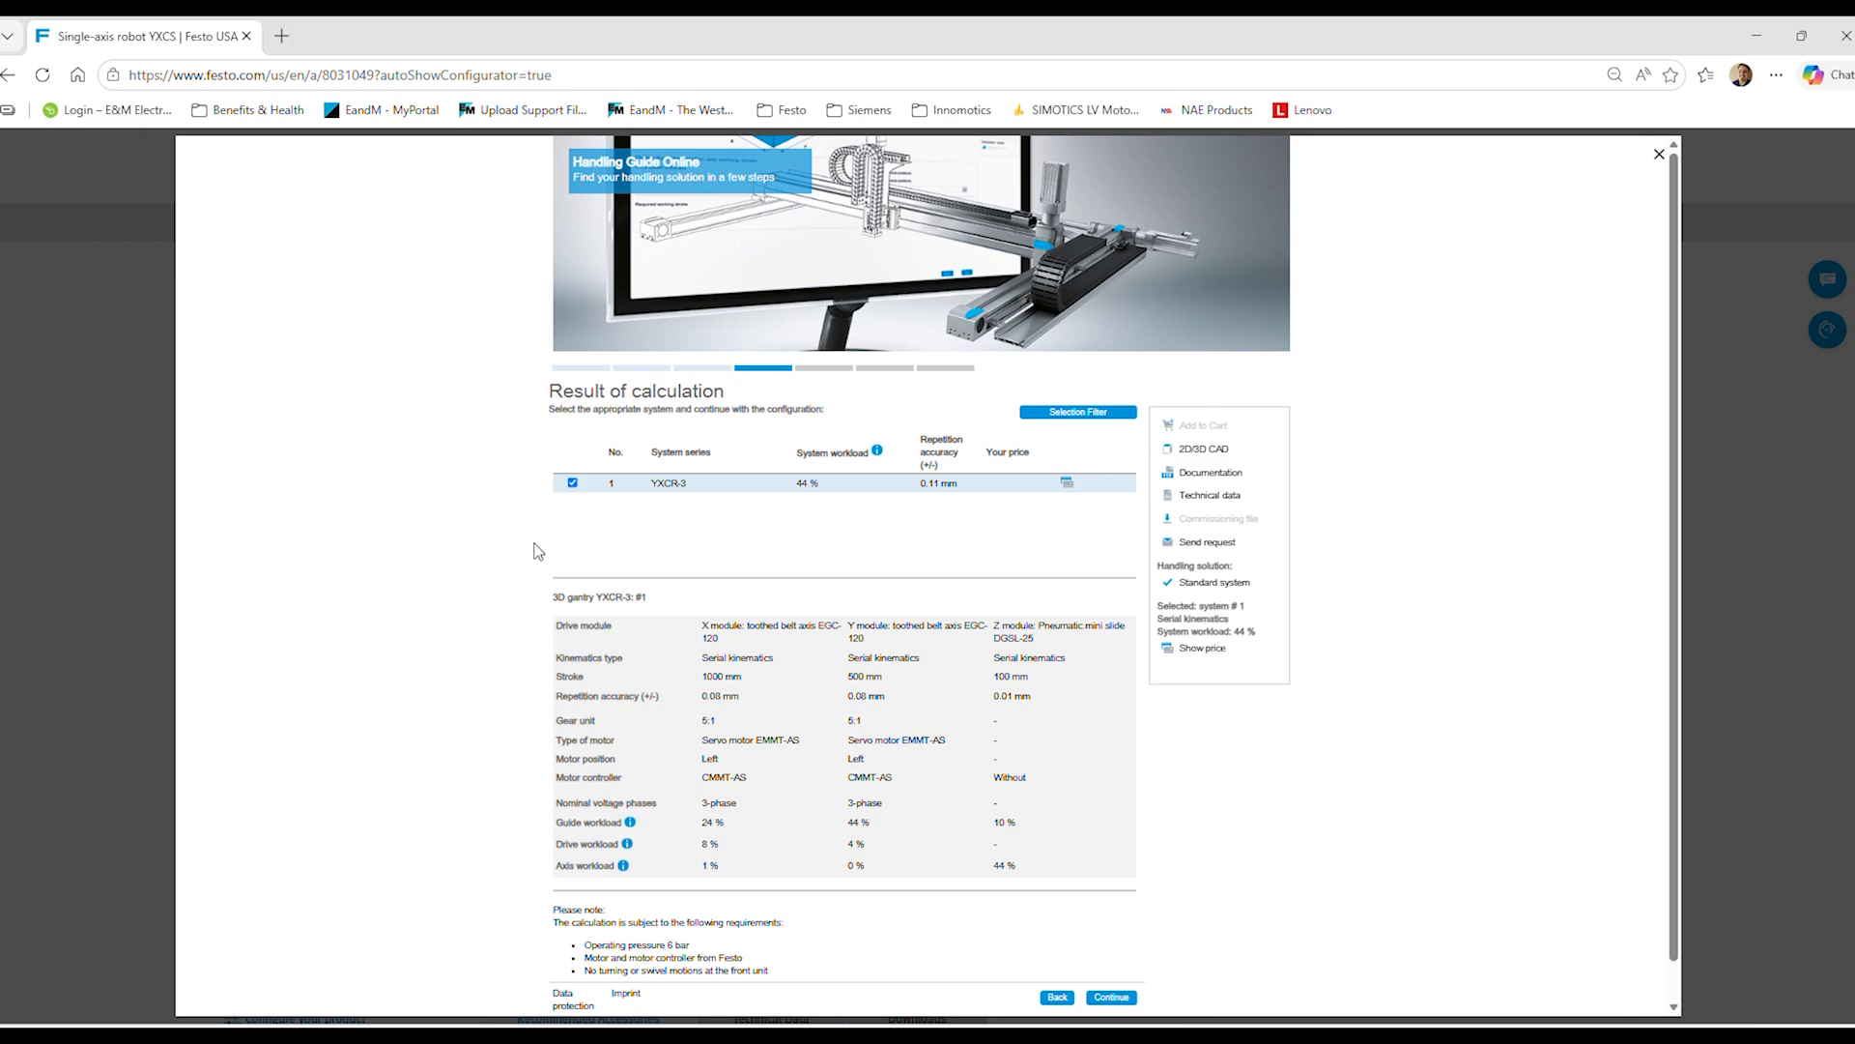
- Accept the calculated YXCR-3 system, continue to the system configuration, and look over the motor, drive and sensor options
scroll(565, 582, down, 1)
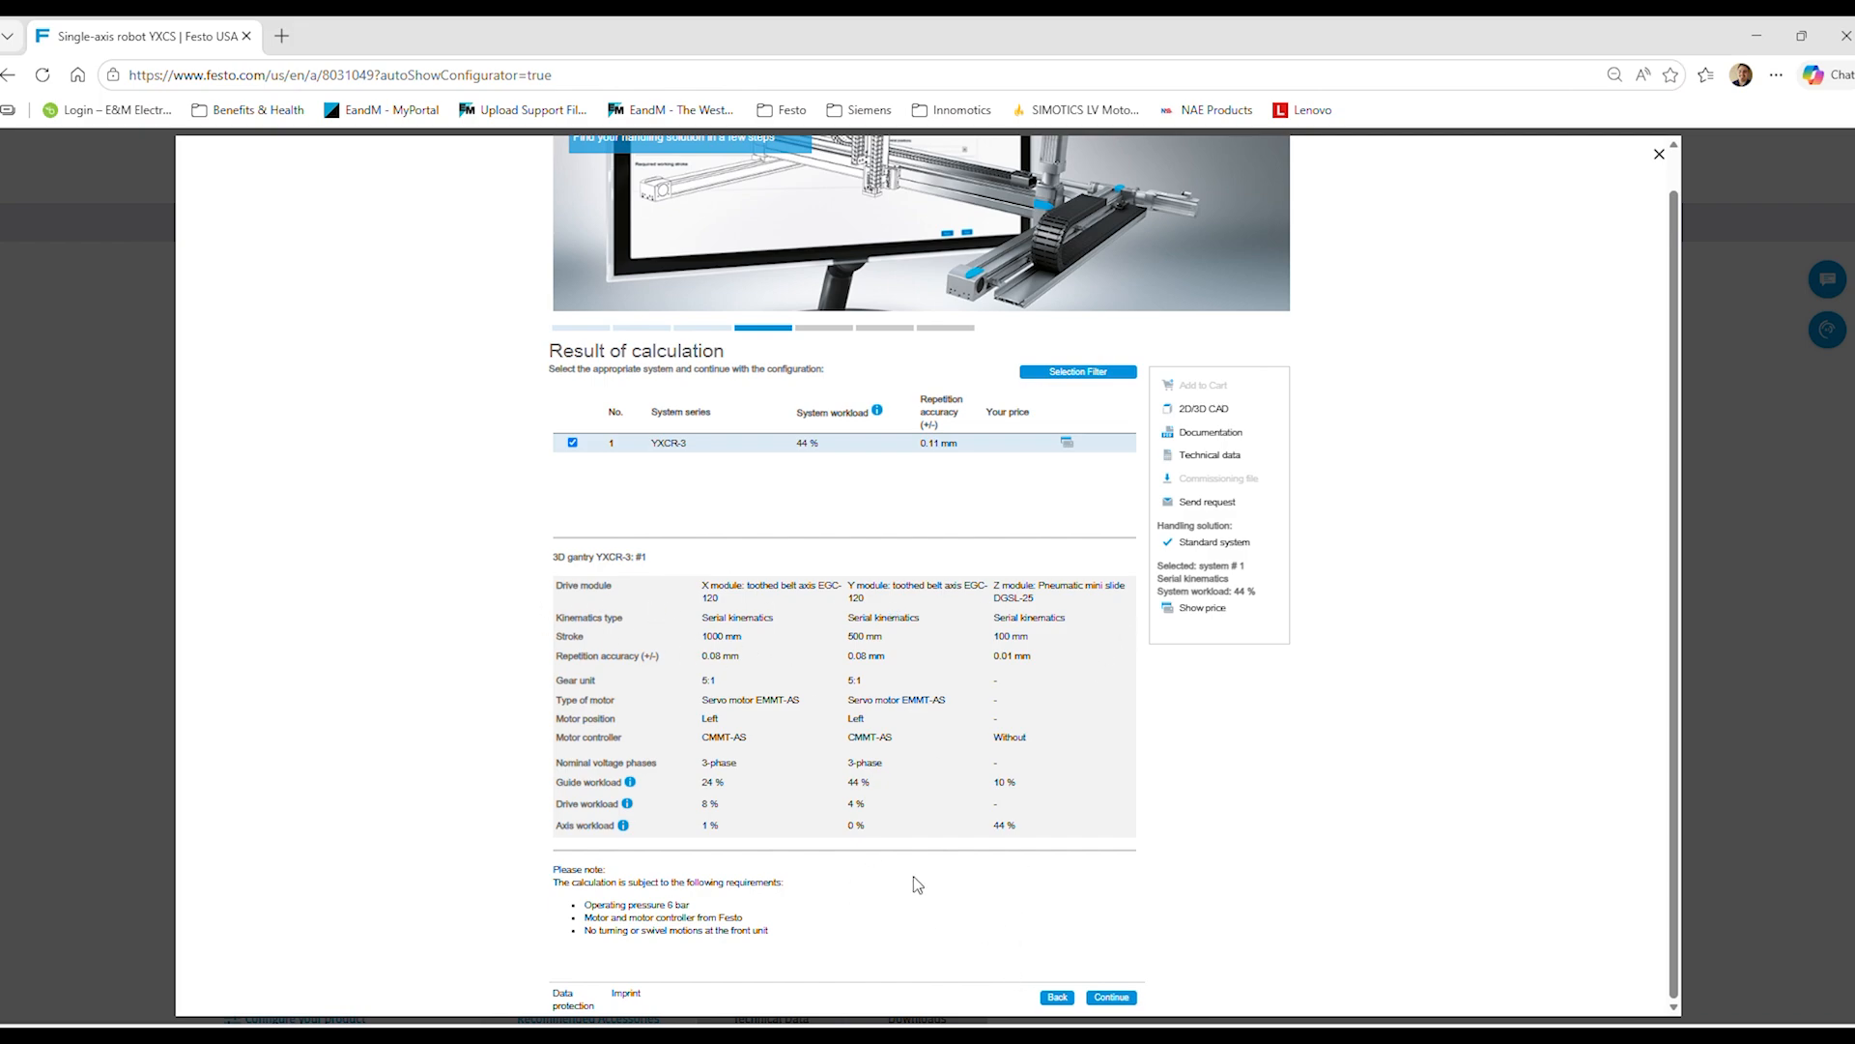
click(1112, 1000)
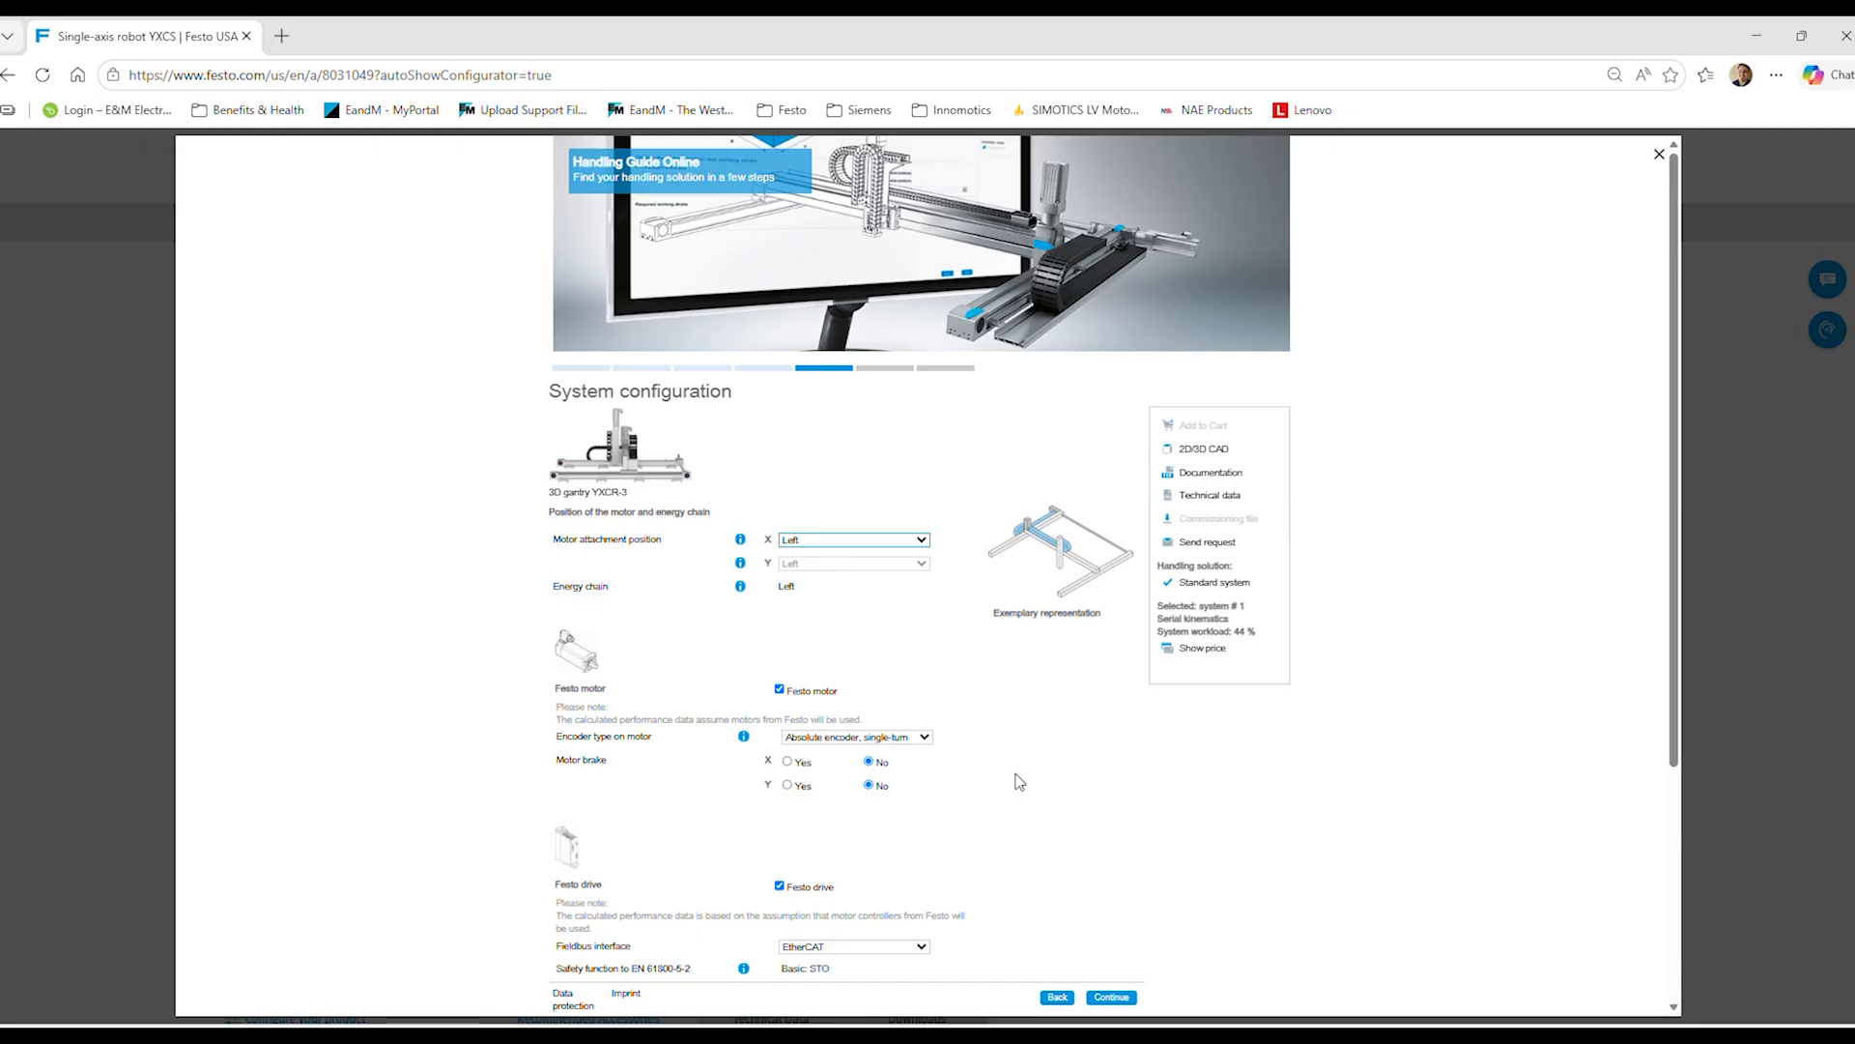
scroll(934, 891, down, 3)
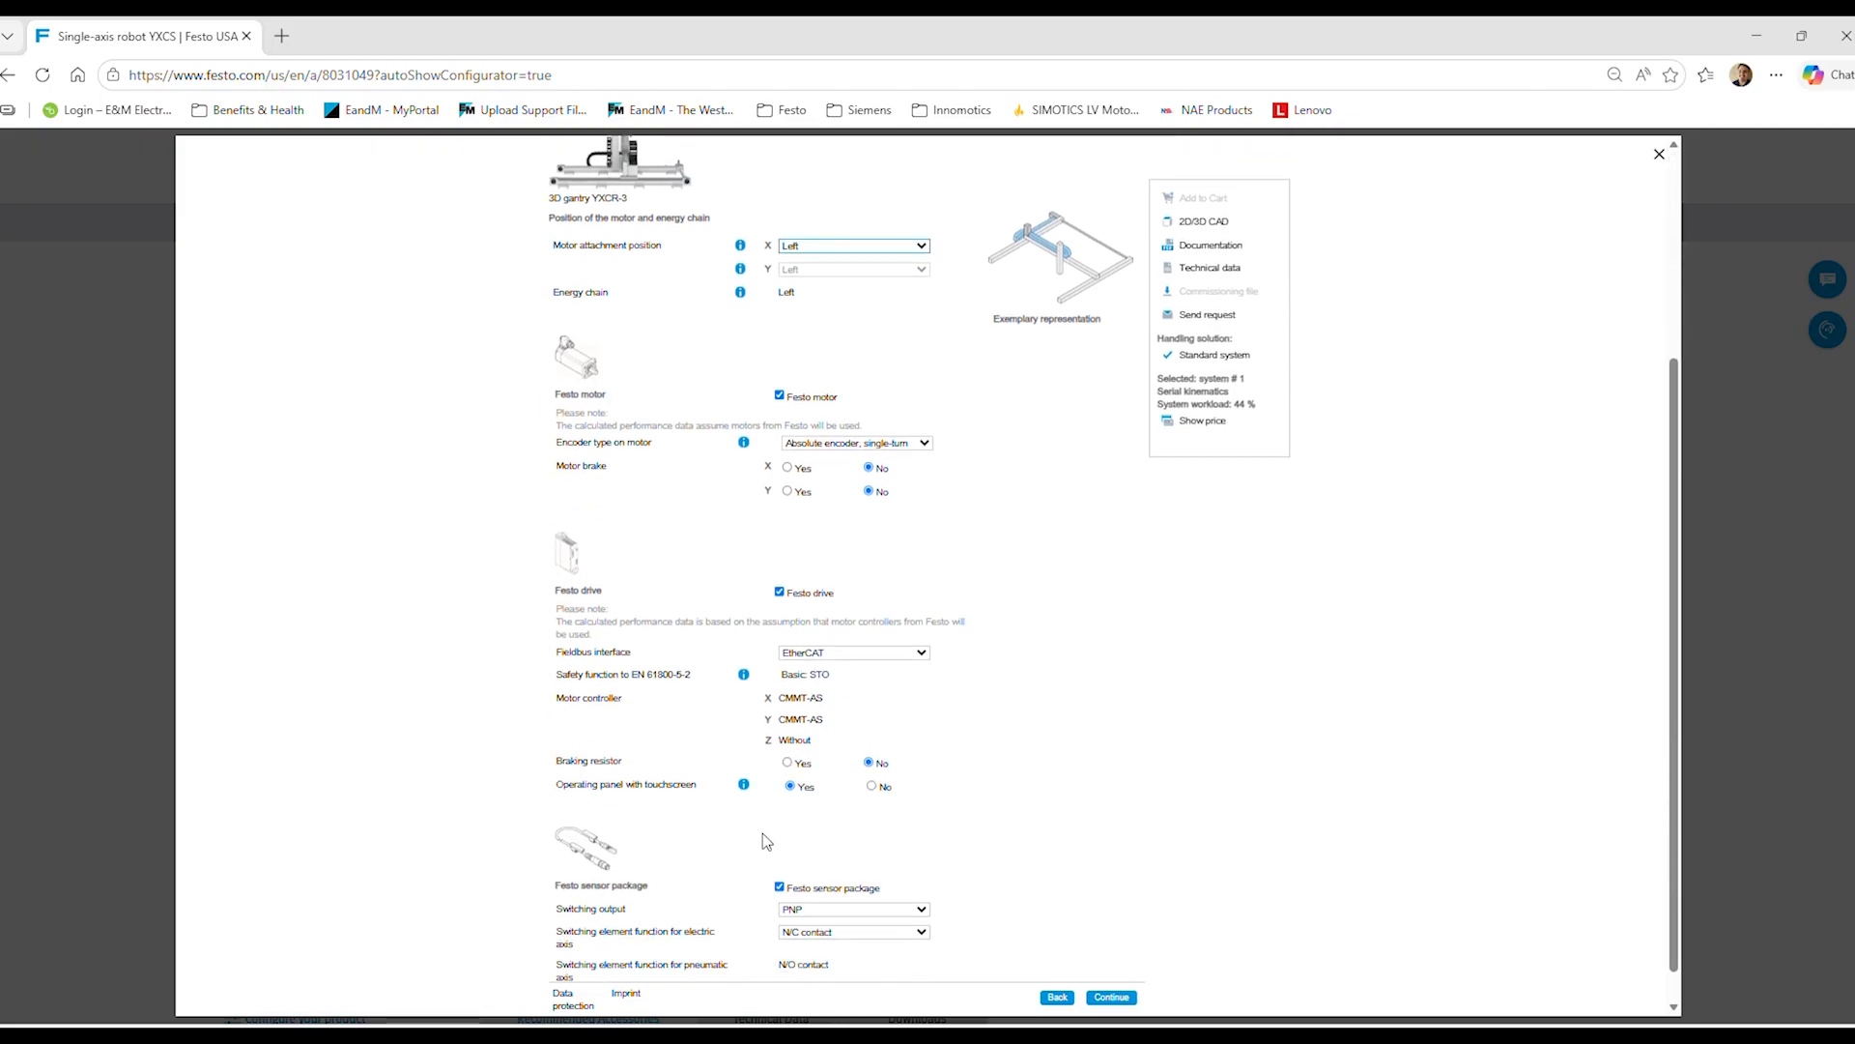
scroll(773, 824, up, 3)
scroll(780, 823, up, 1)
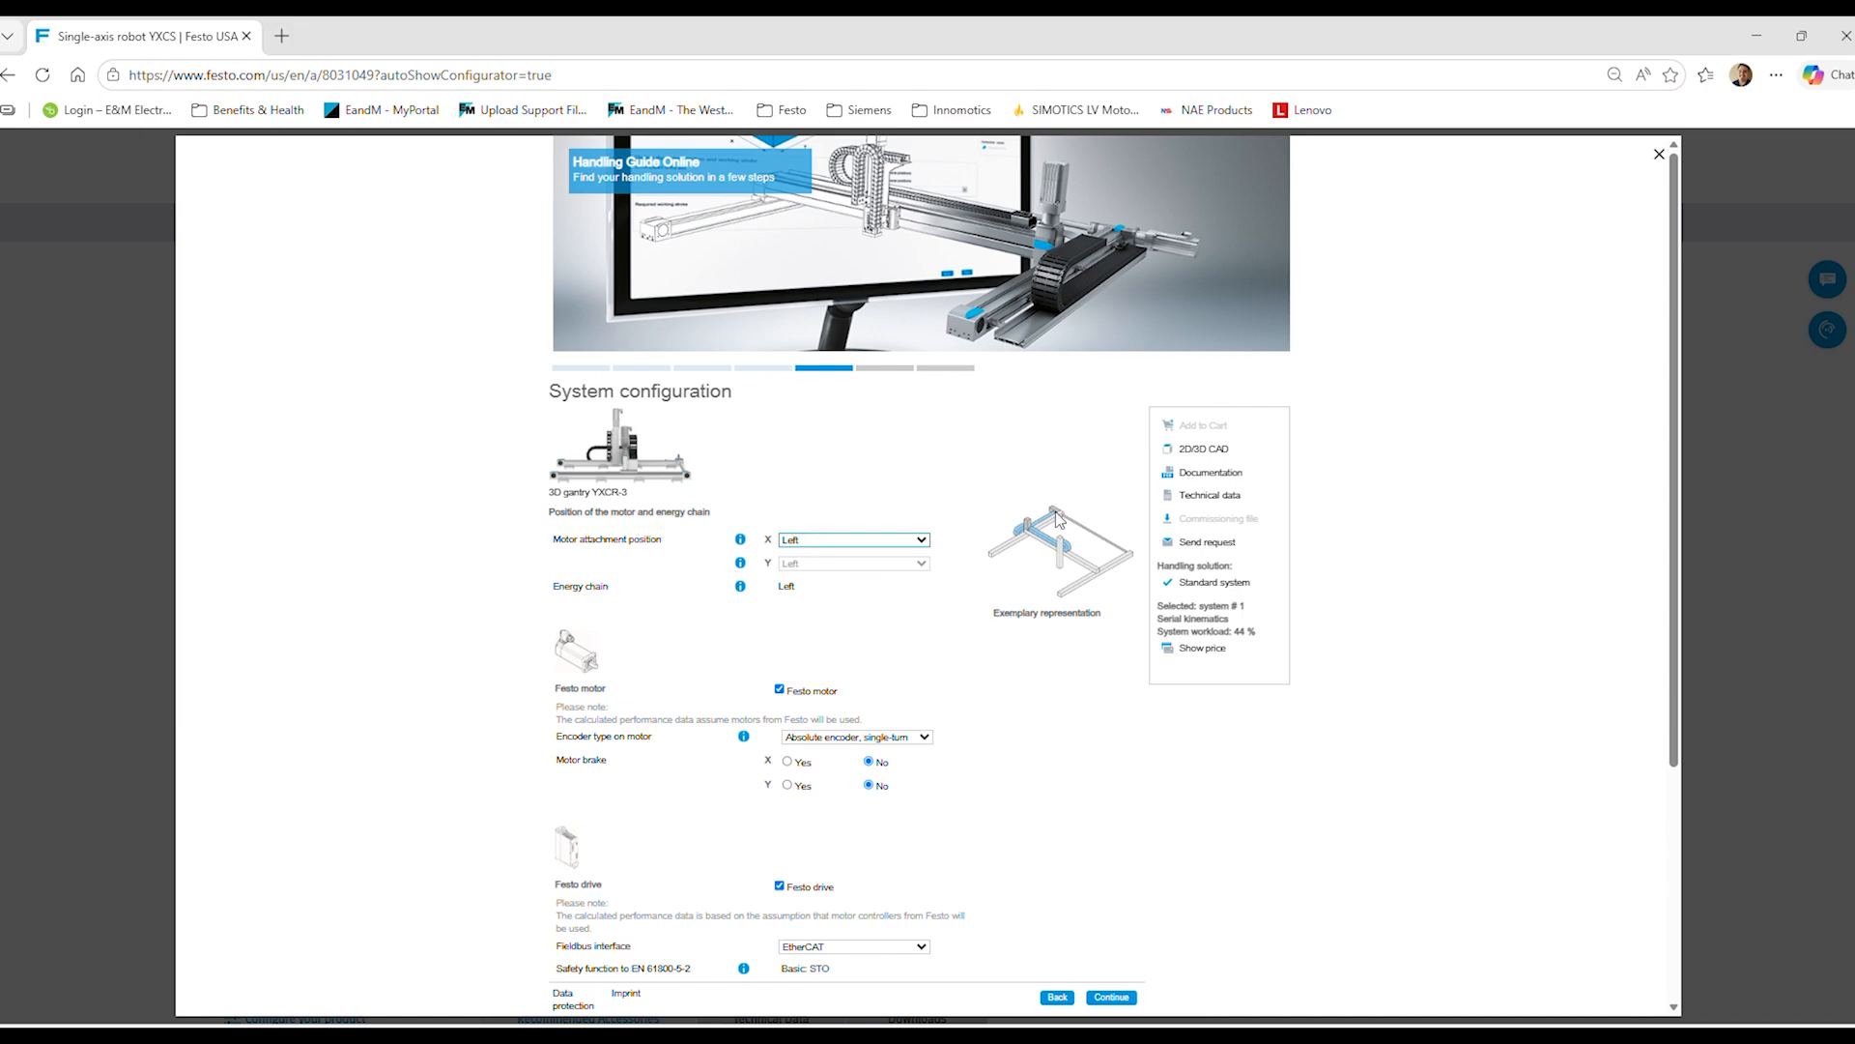
- Try the right-hand motor attachment position for the X-axis, and set it back to left
click(881, 541)
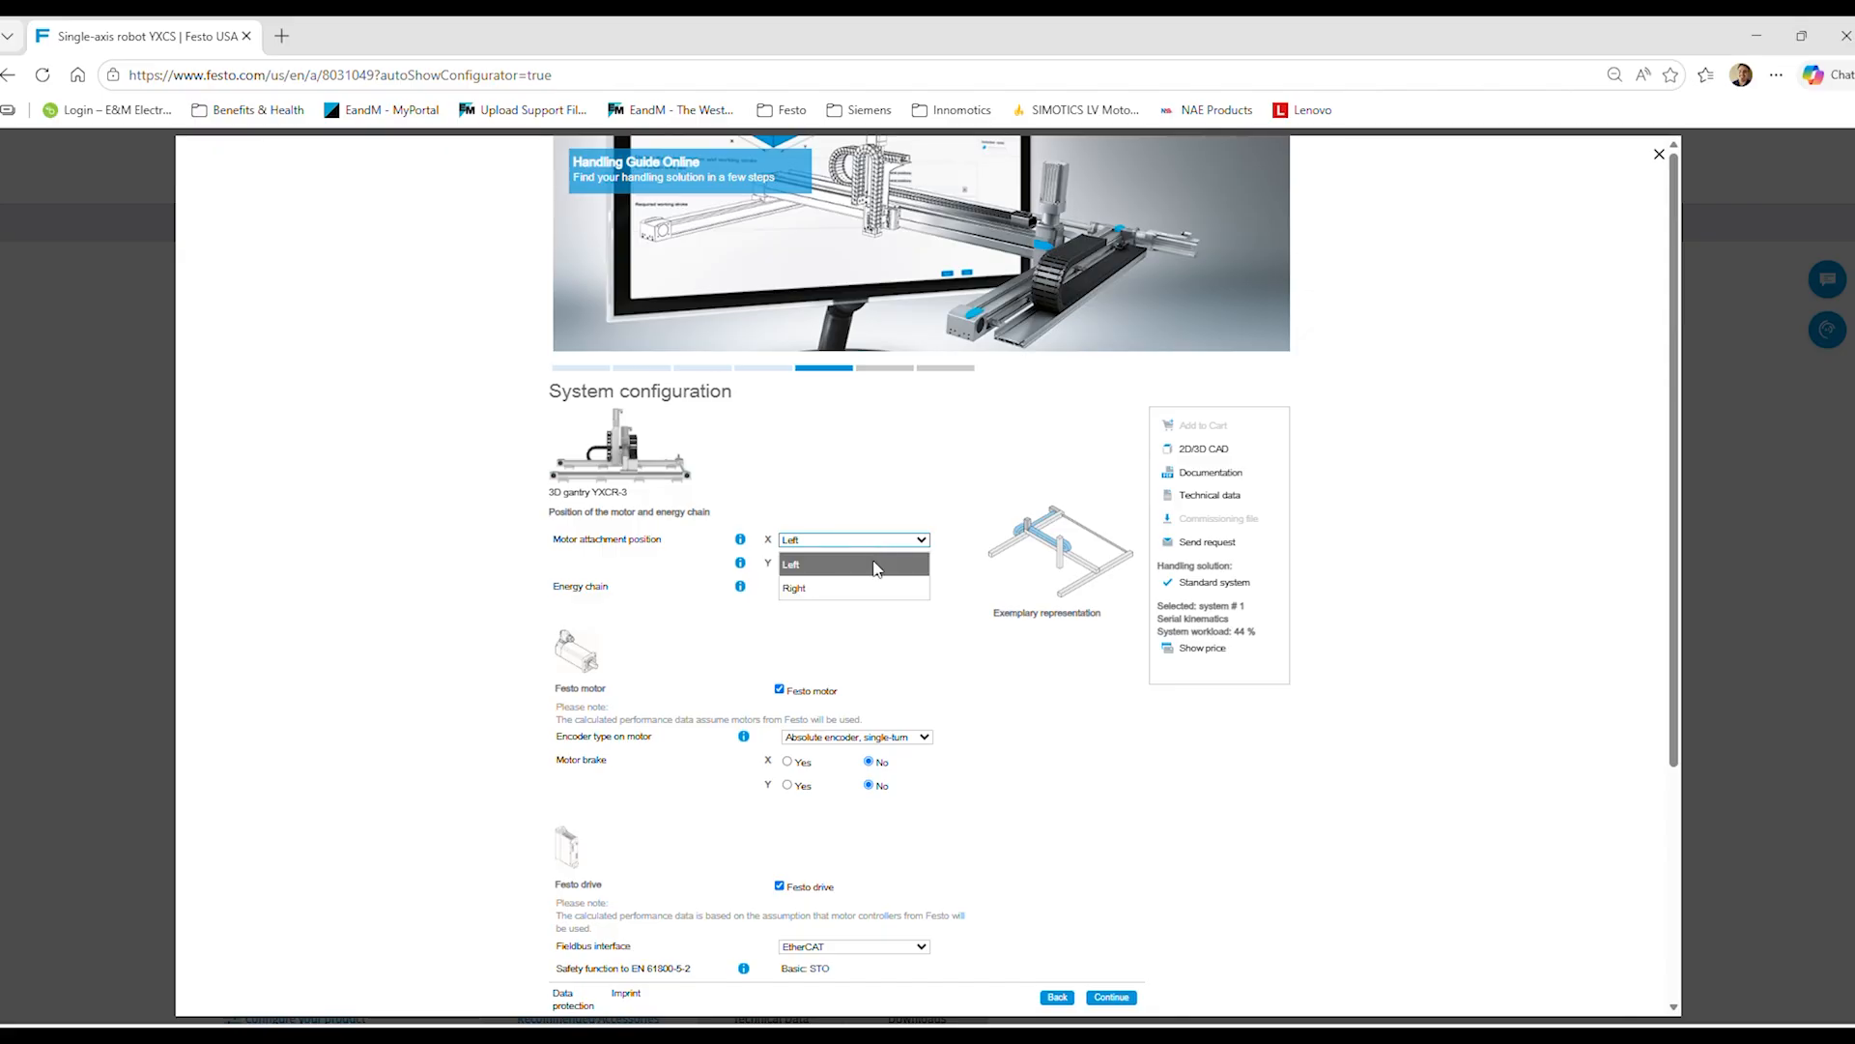
click(864, 593)
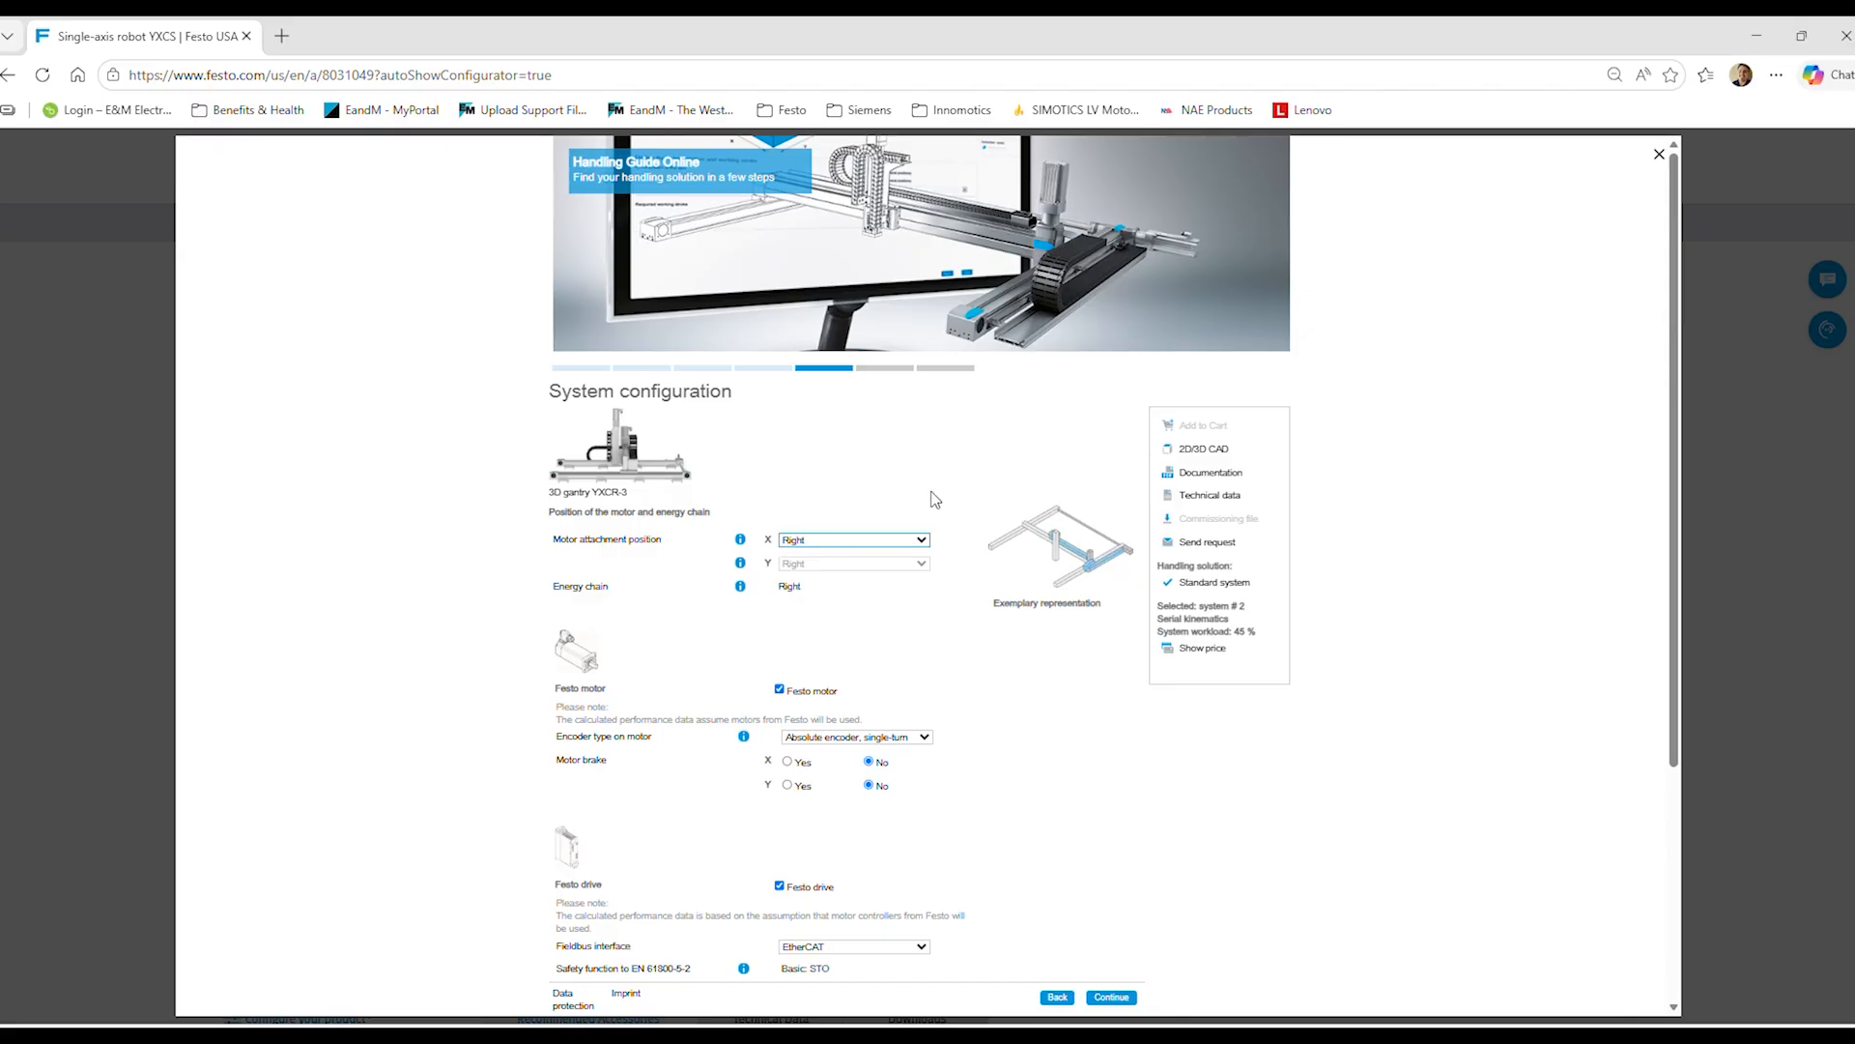
click(843, 562)
click(828, 574)
- Set the motor encoder type to absolute encoder, multi-turn, and the drive's fieldbus interface to Profinet
scroll(876, 646, down, 2)
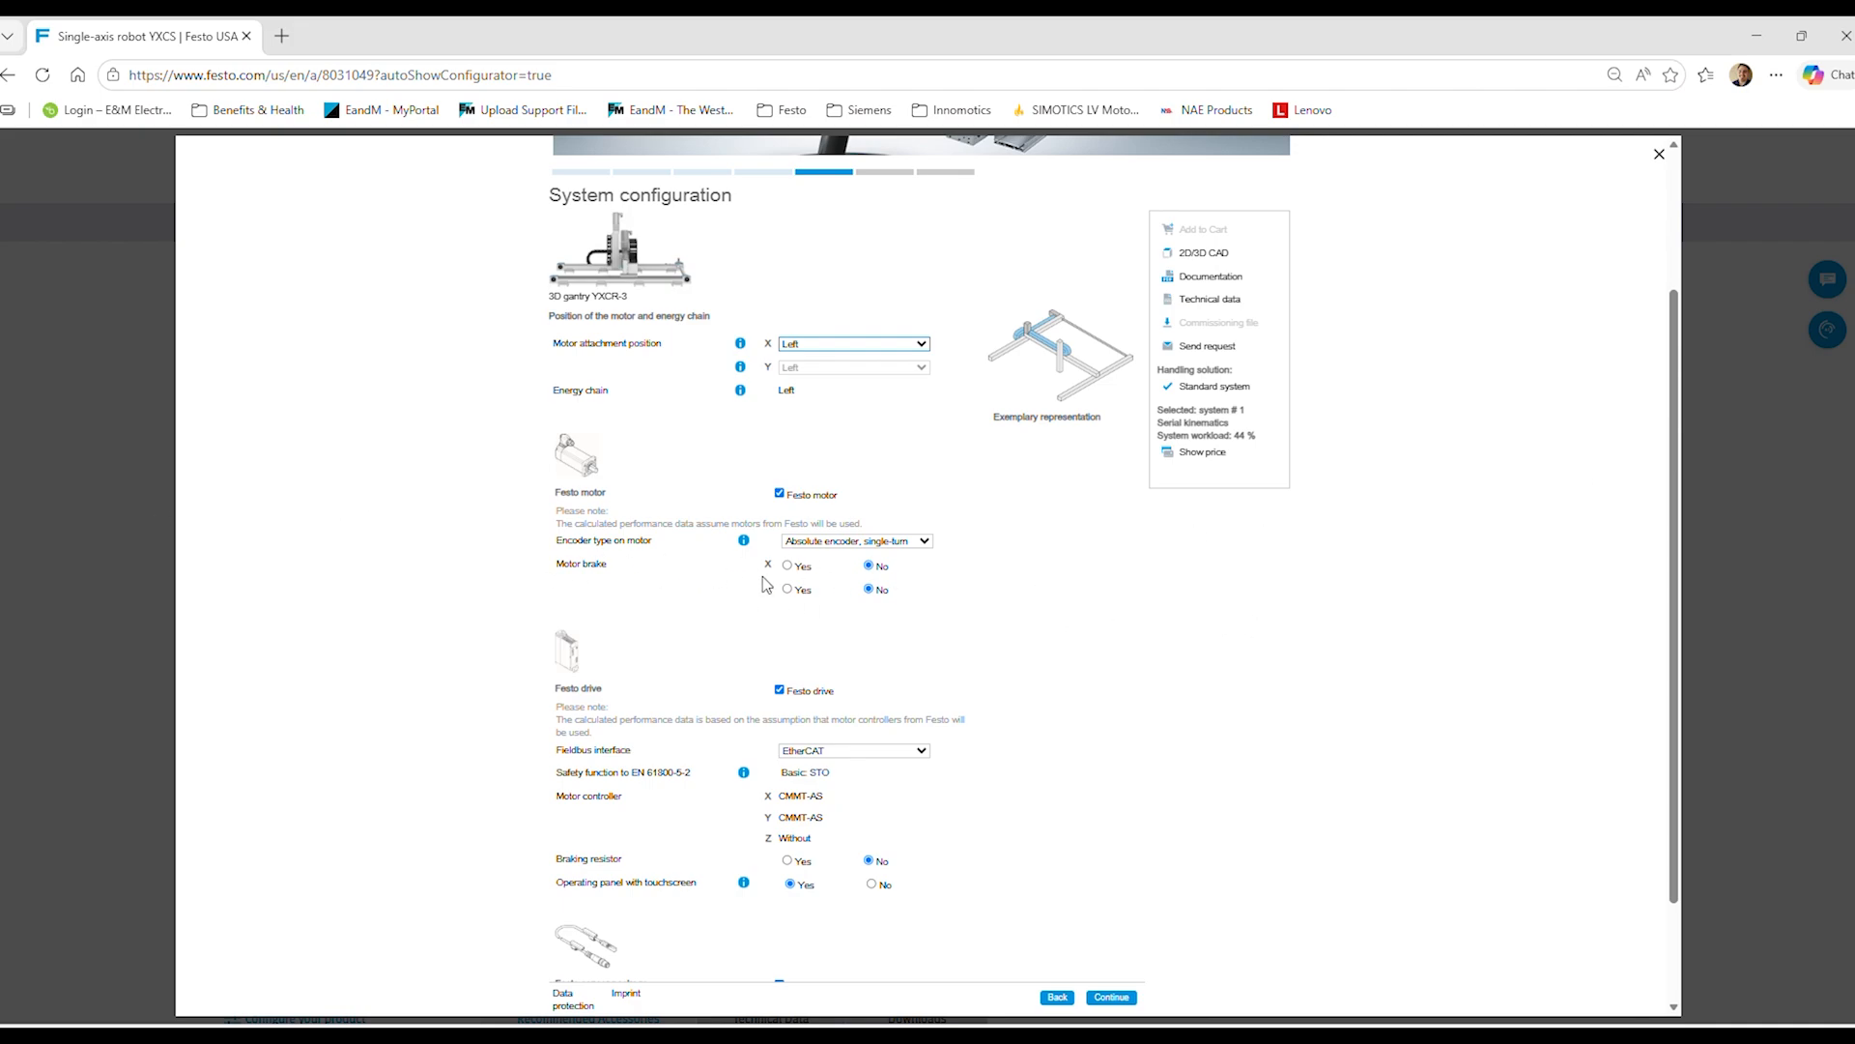
click(879, 543)
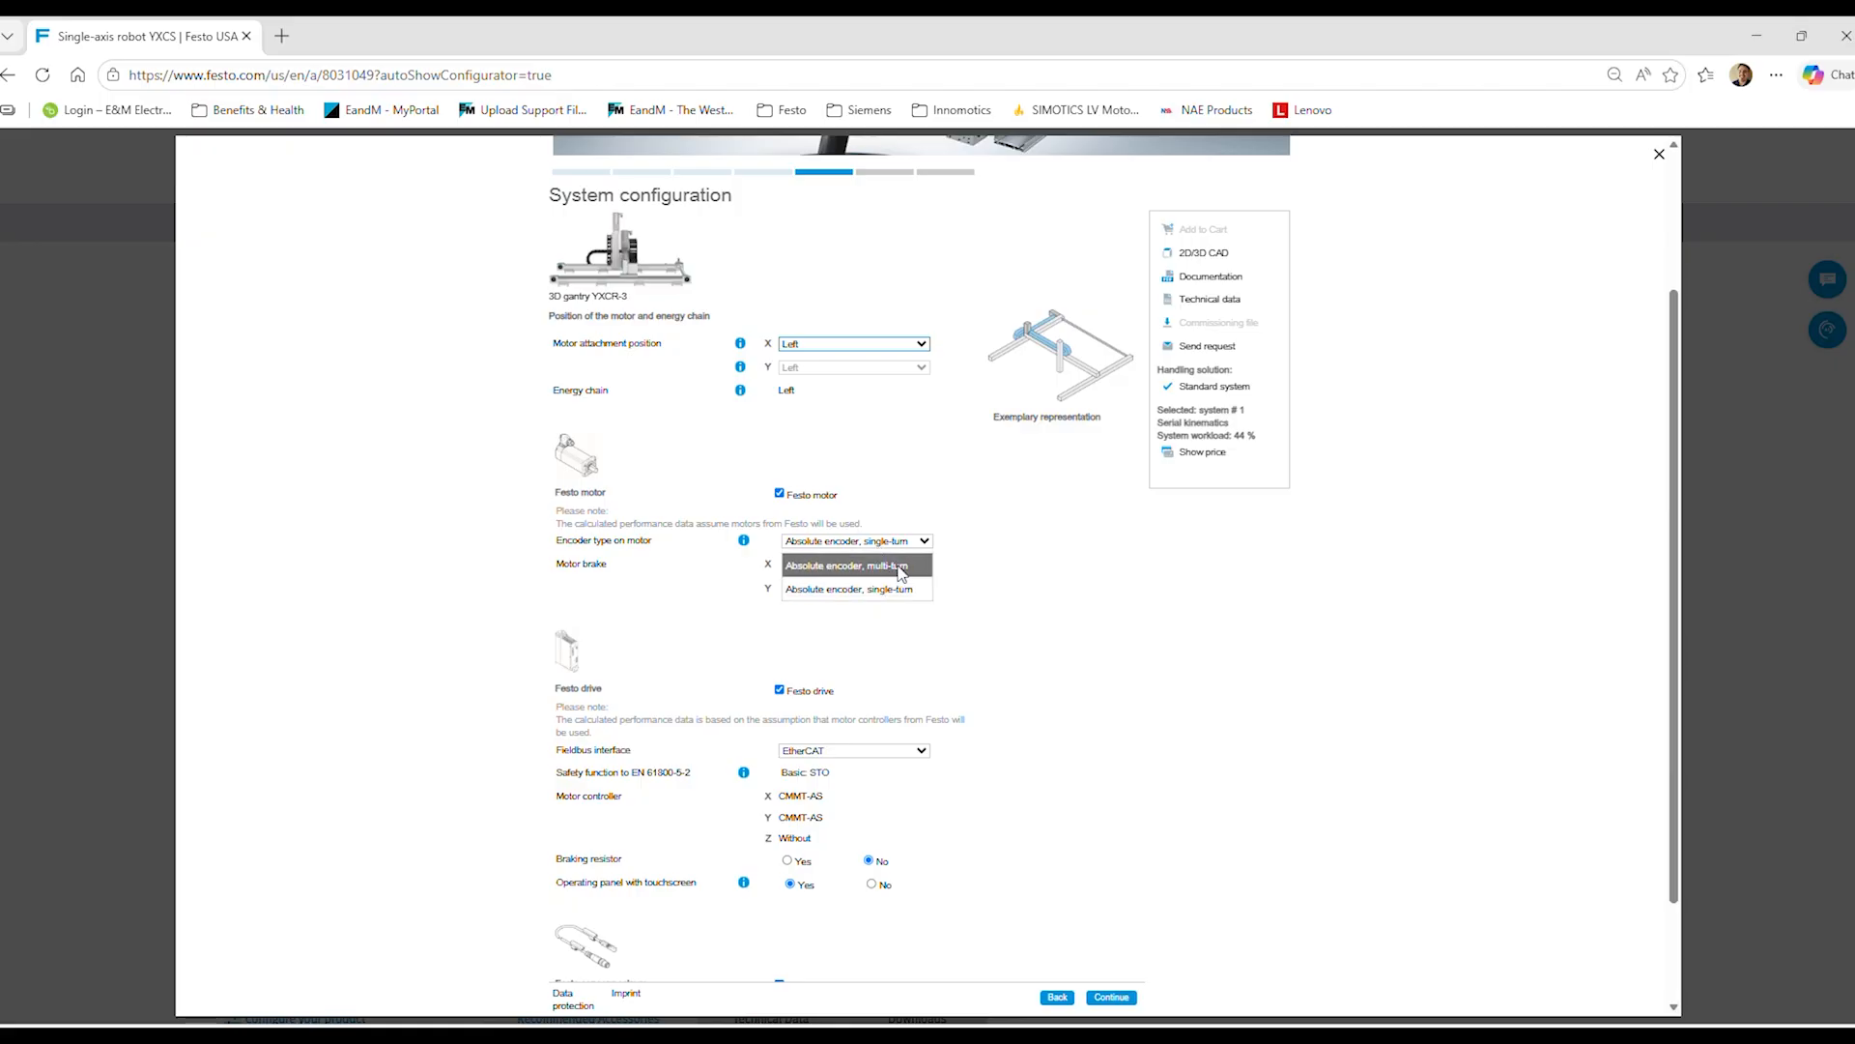
click(901, 568)
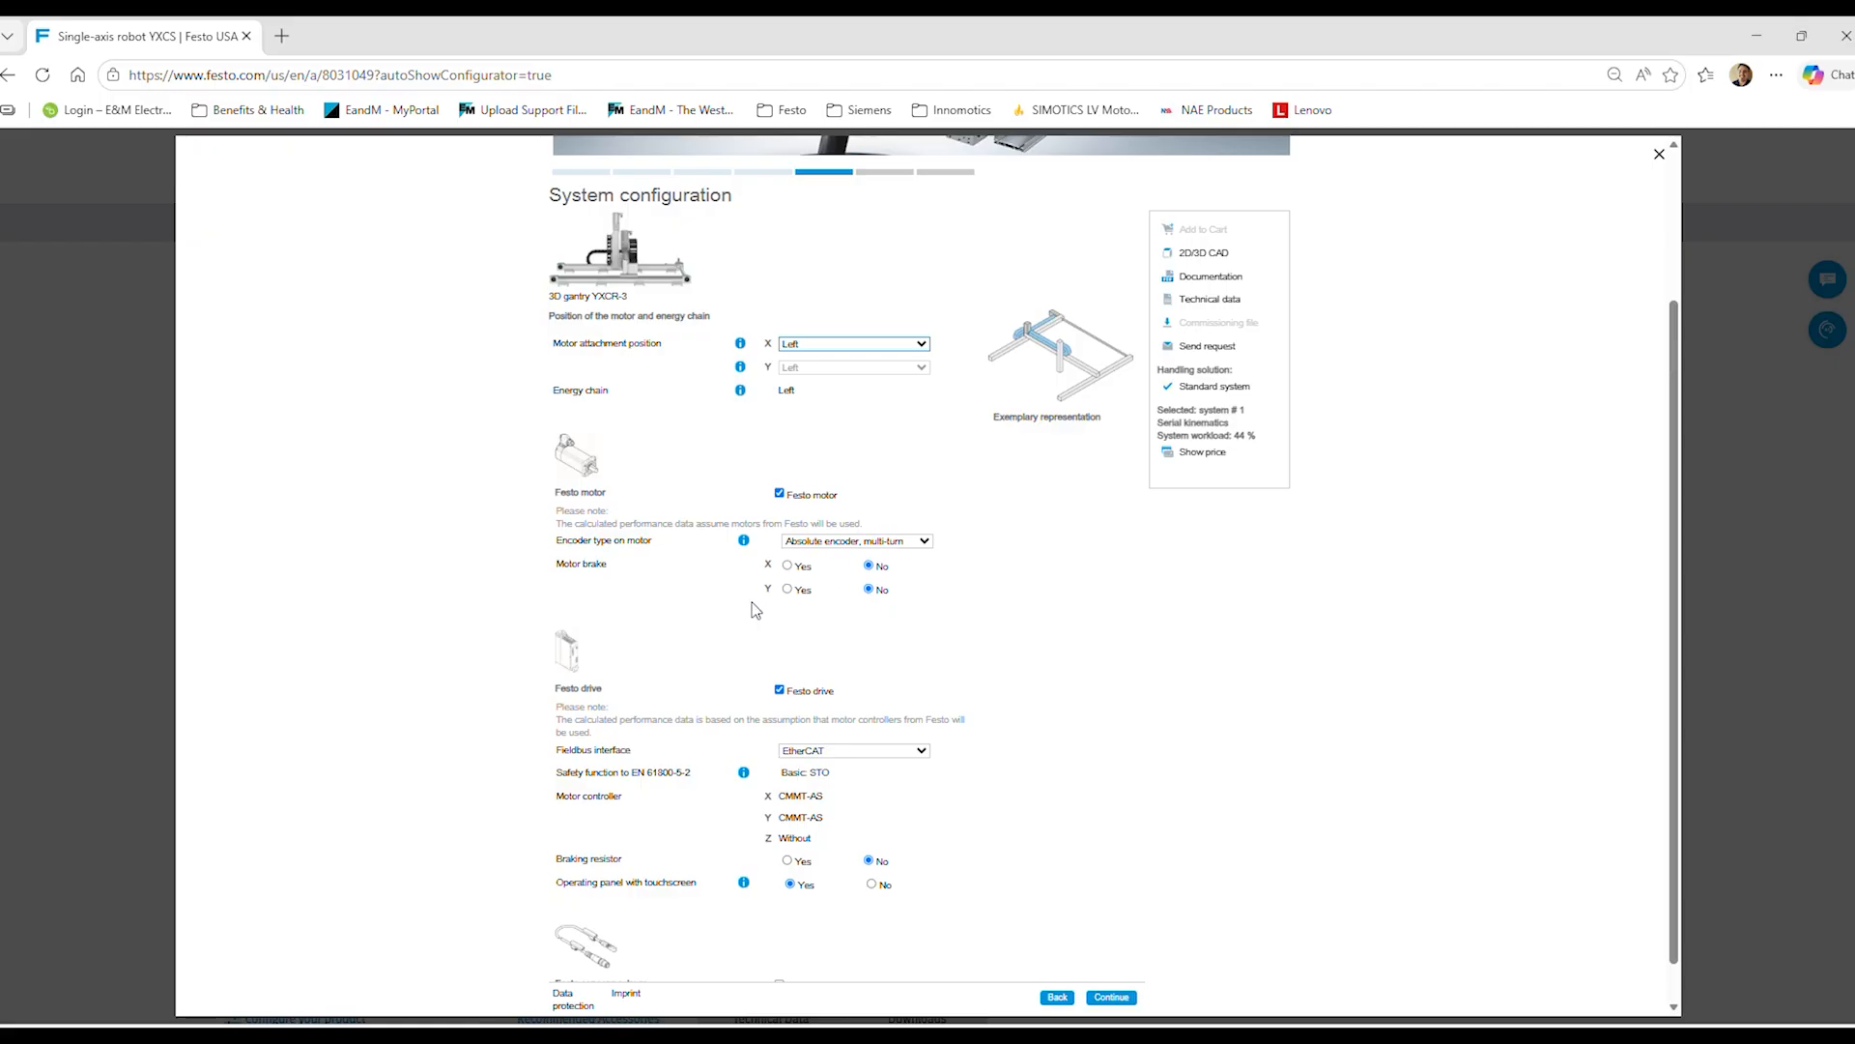
scroll(760, 600, down, 1)
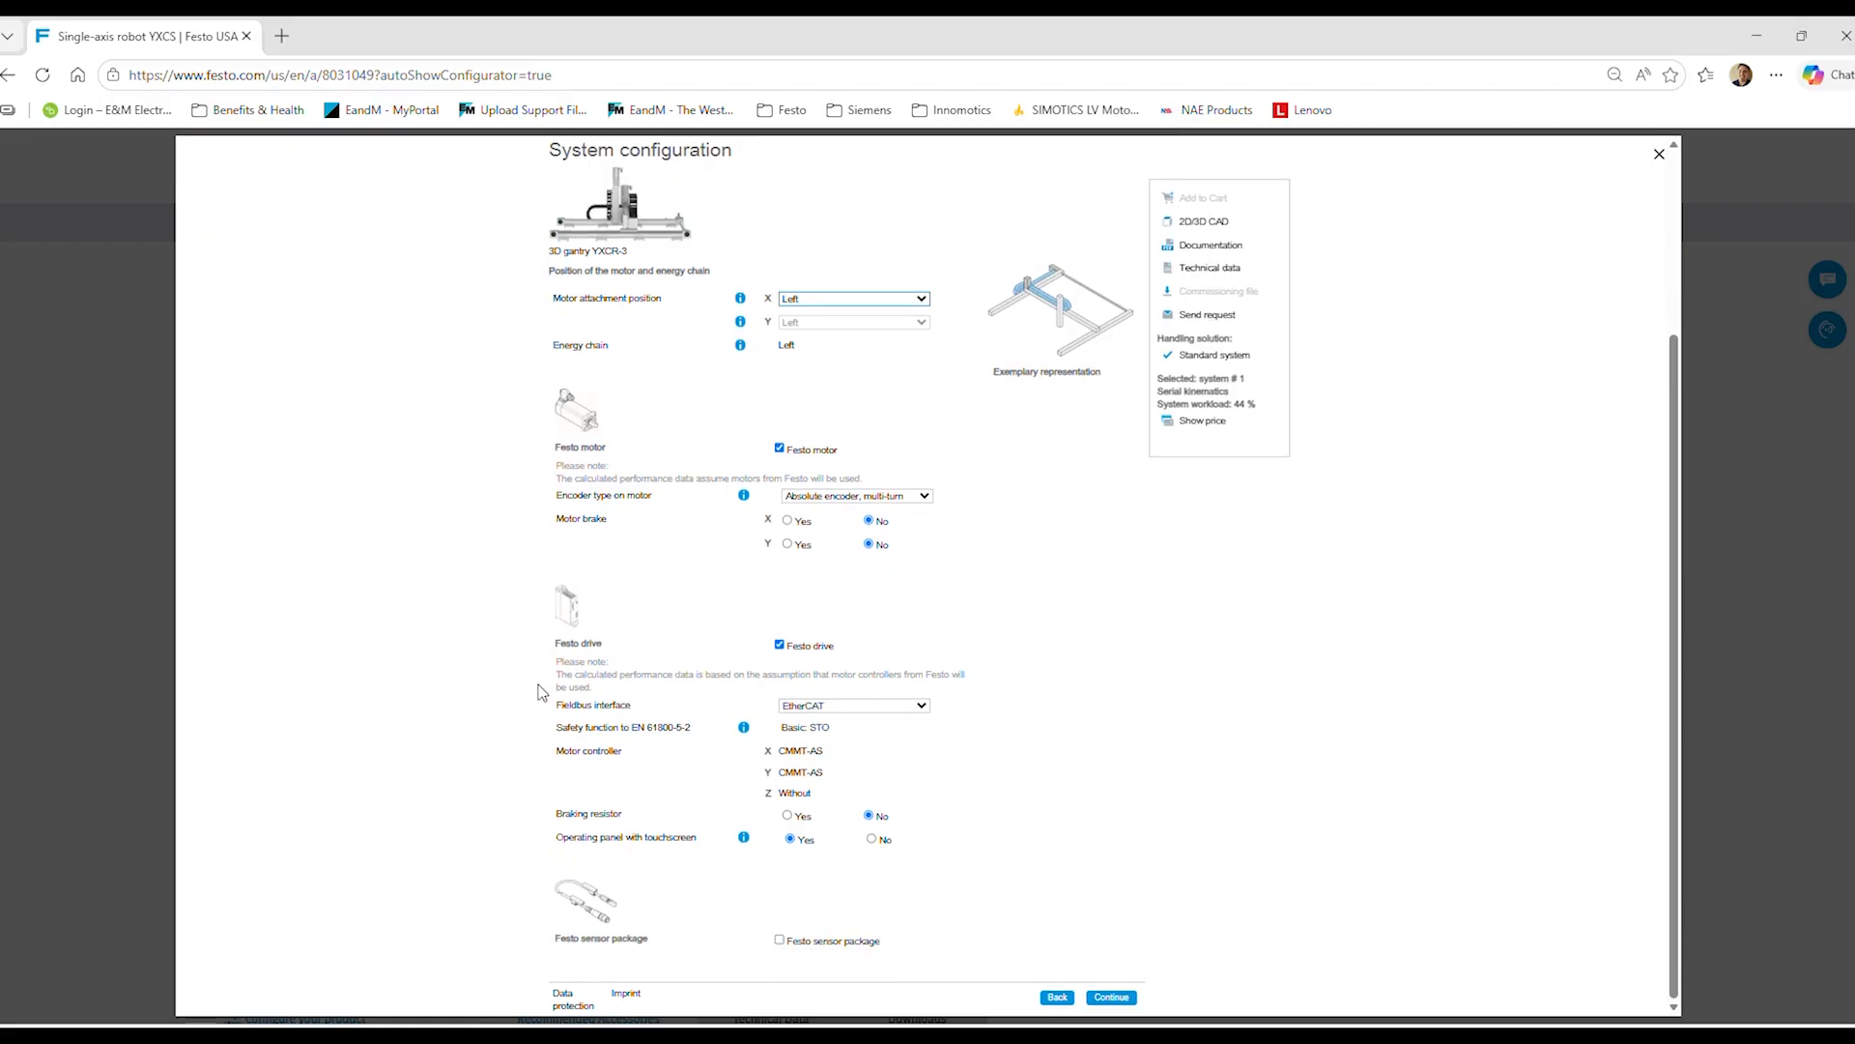
click(838, 704)
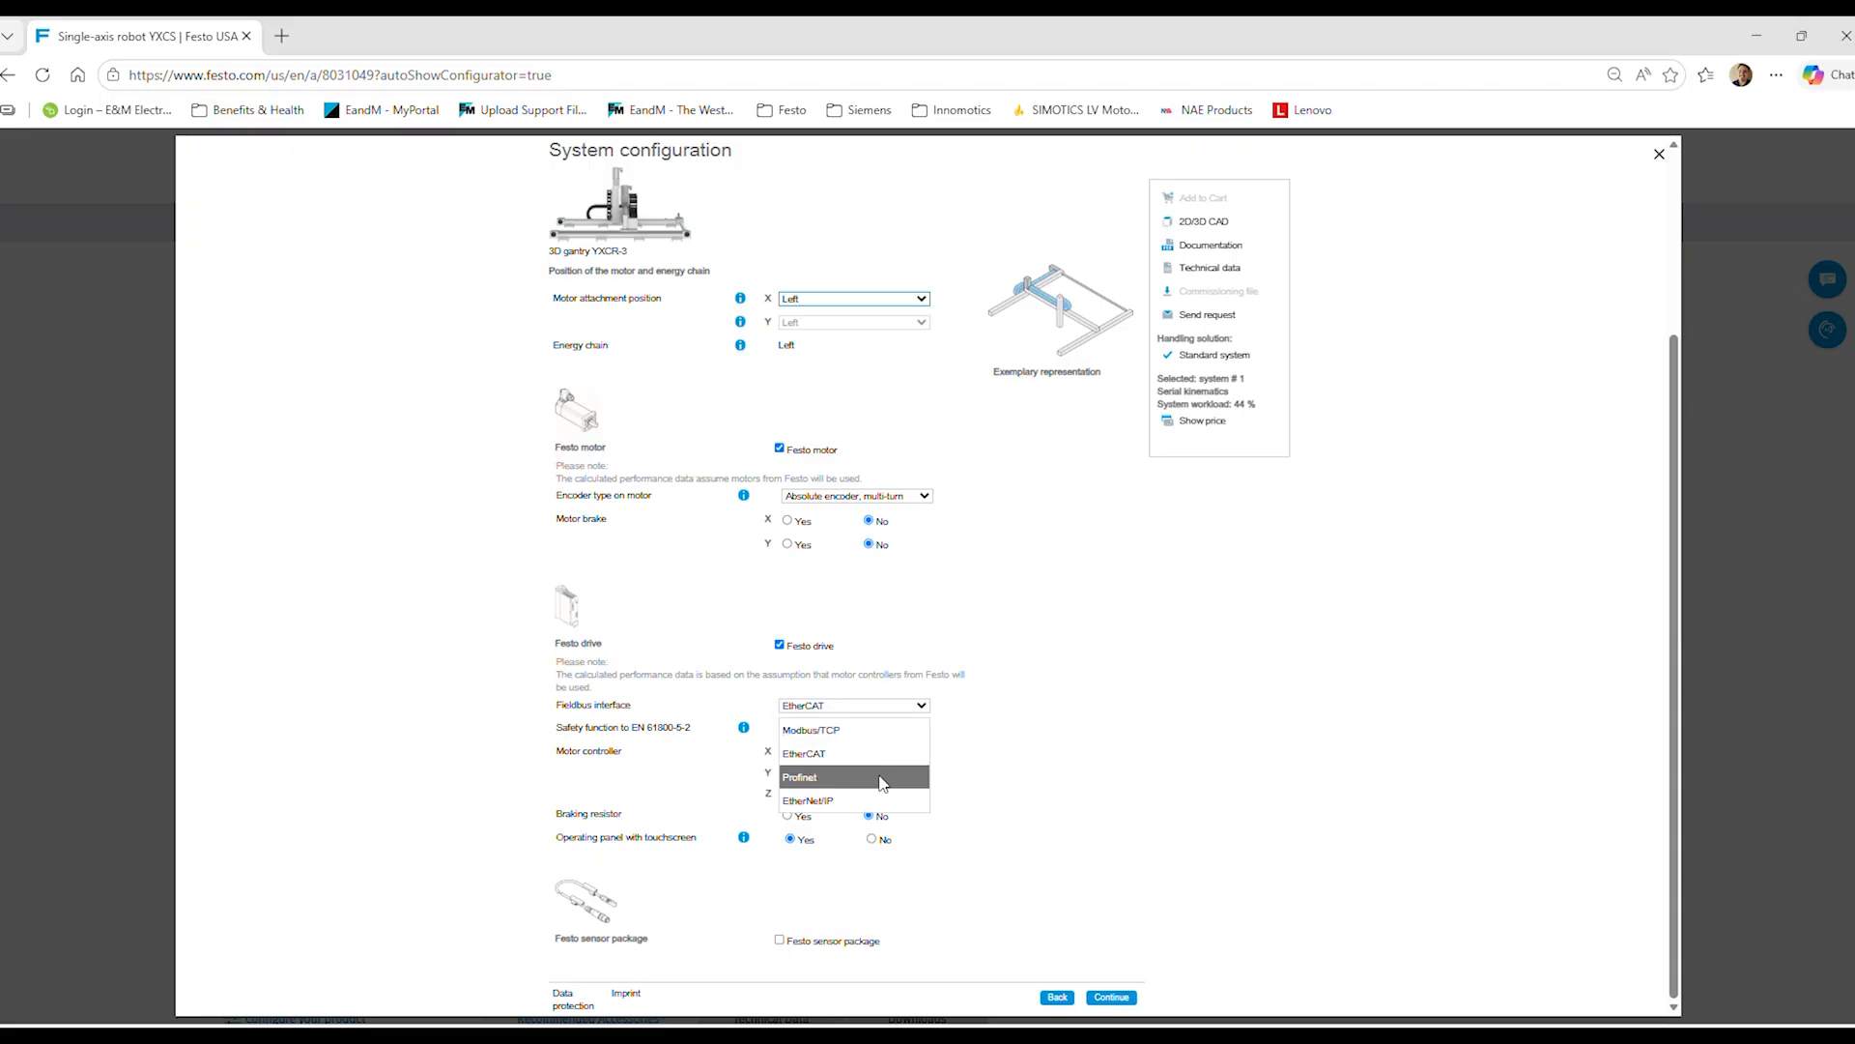
click(843, 778)
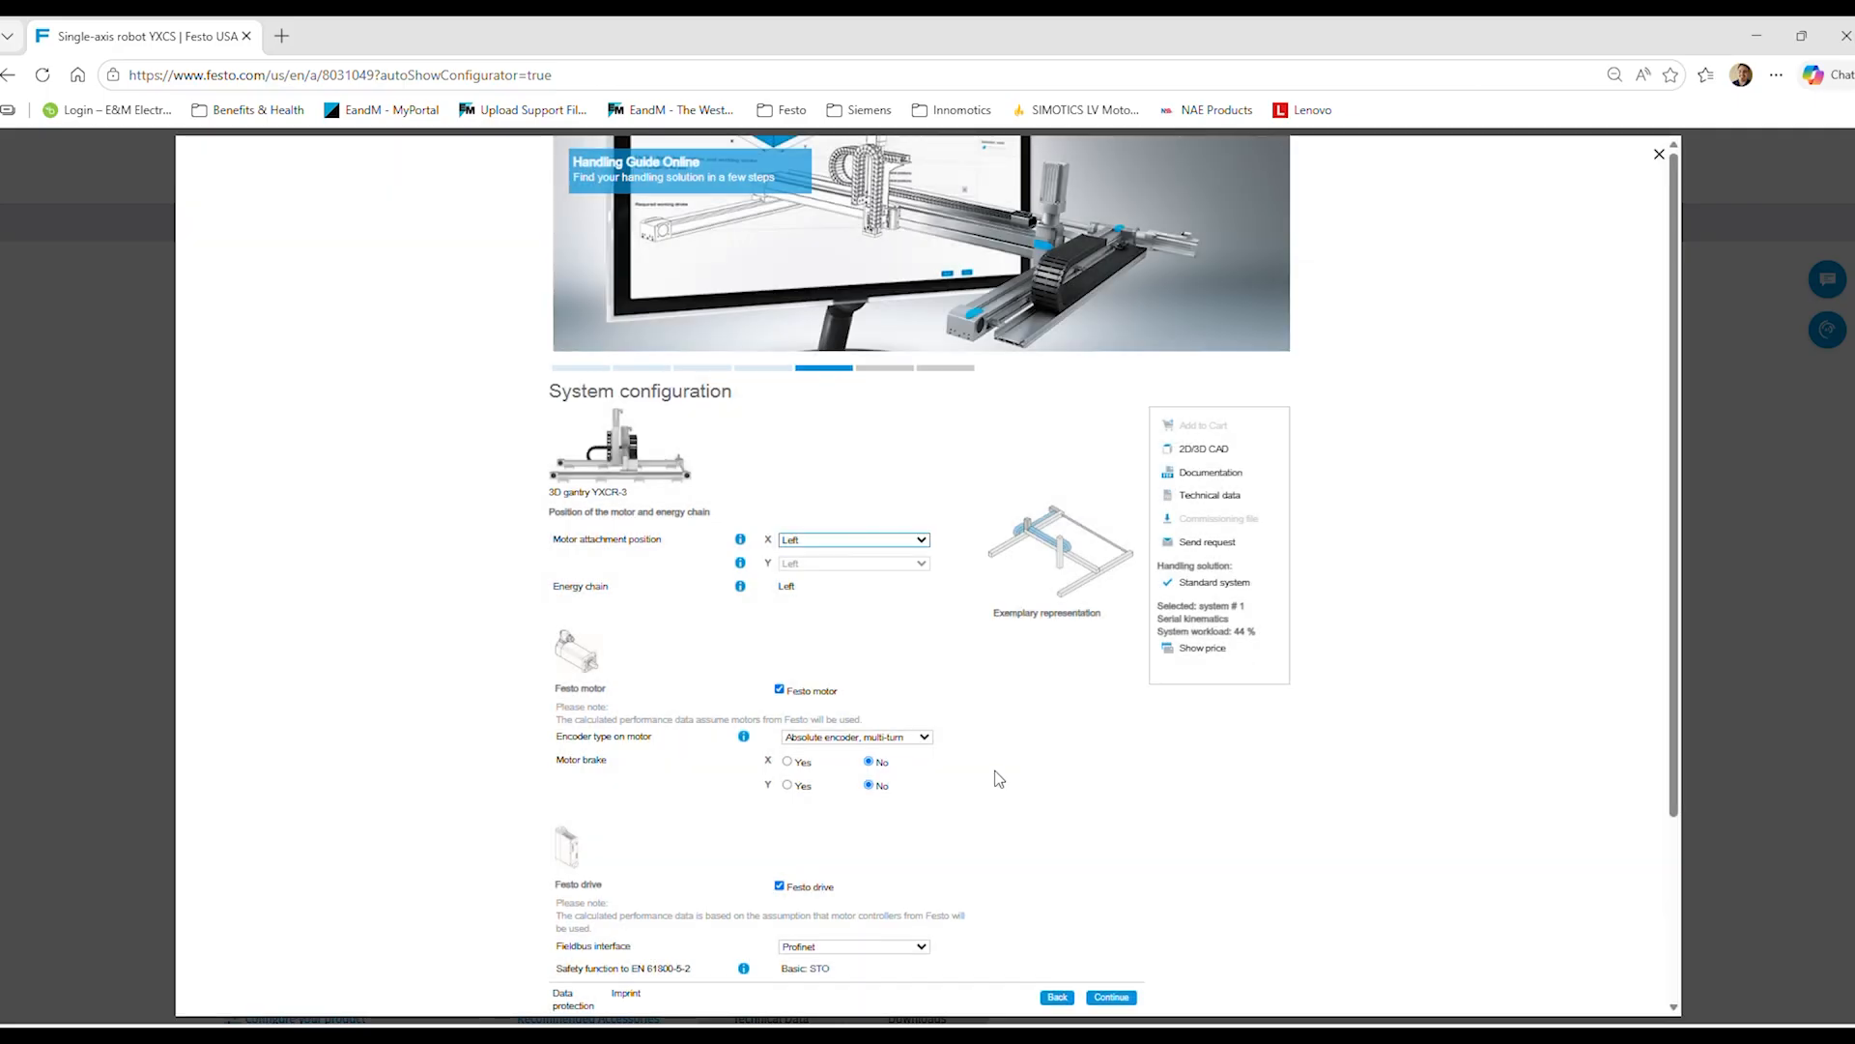
- Read the explanation of the operating panel with touchscreen in the Festo drive settings
scroll(997, 779, down, 3)
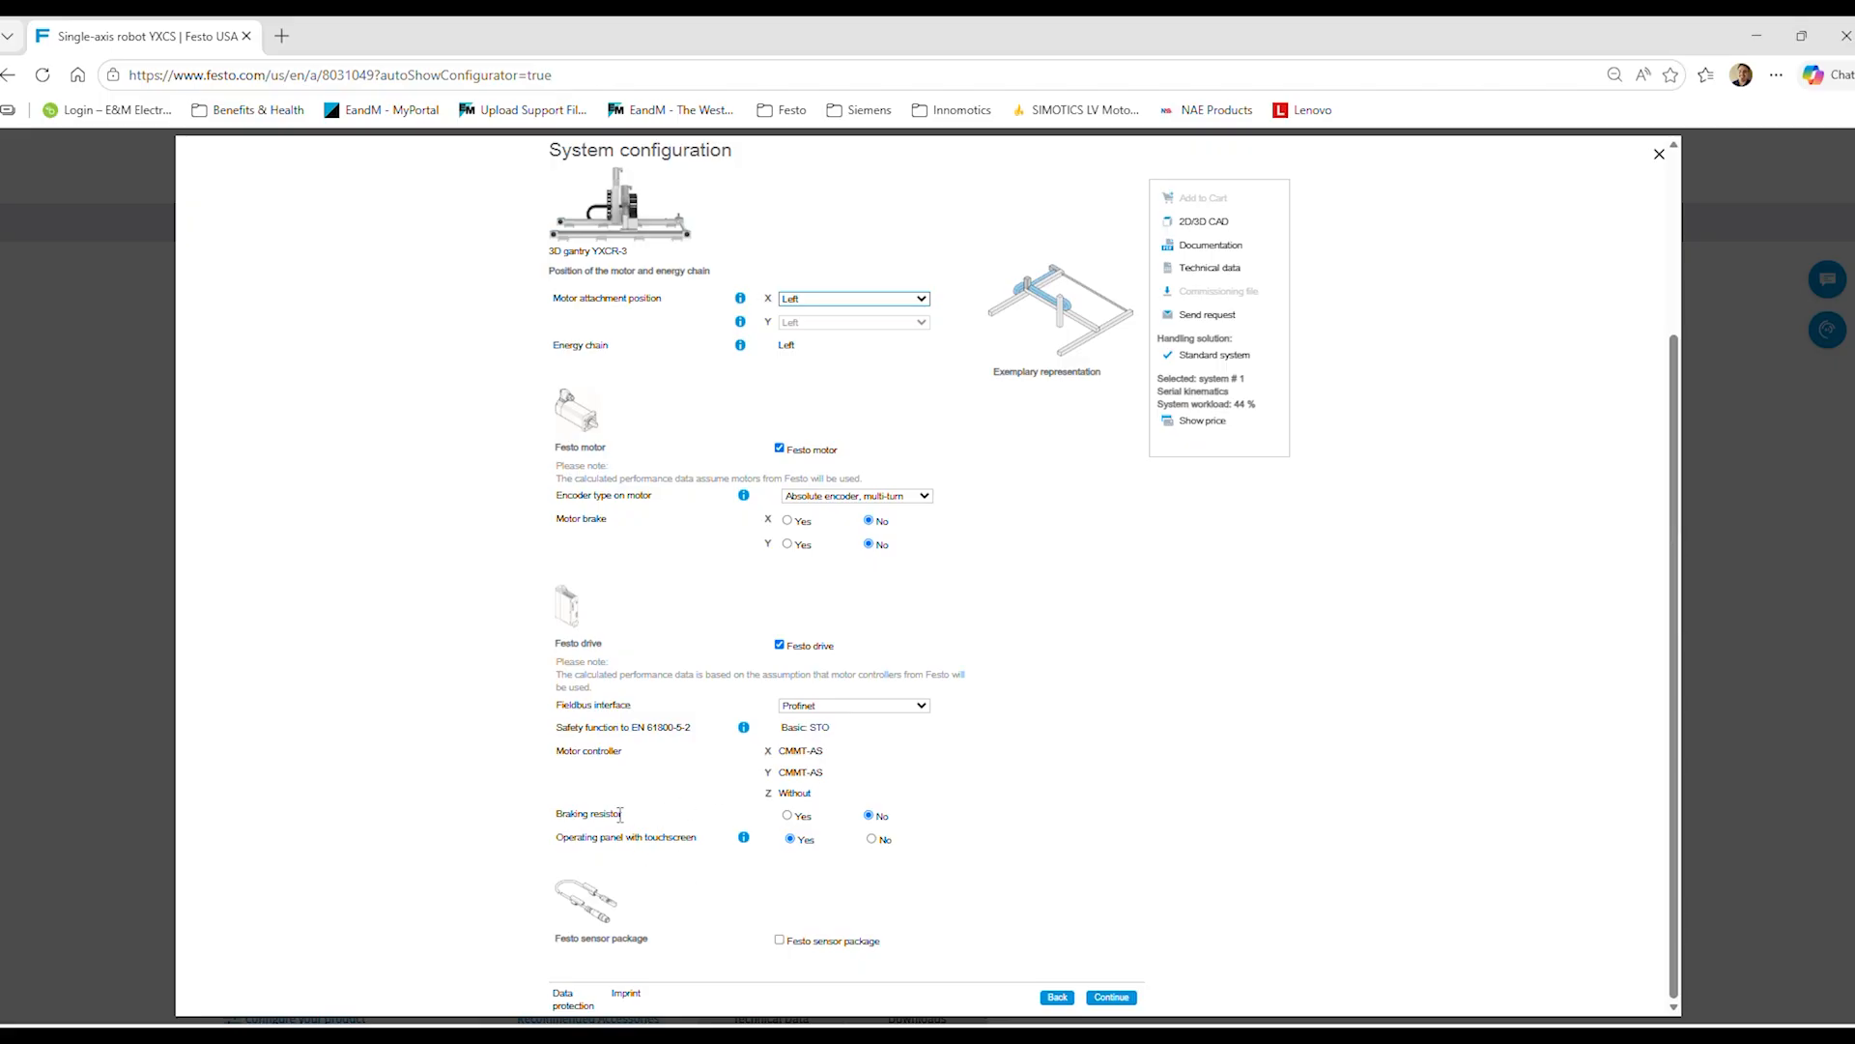
click(745, 839)
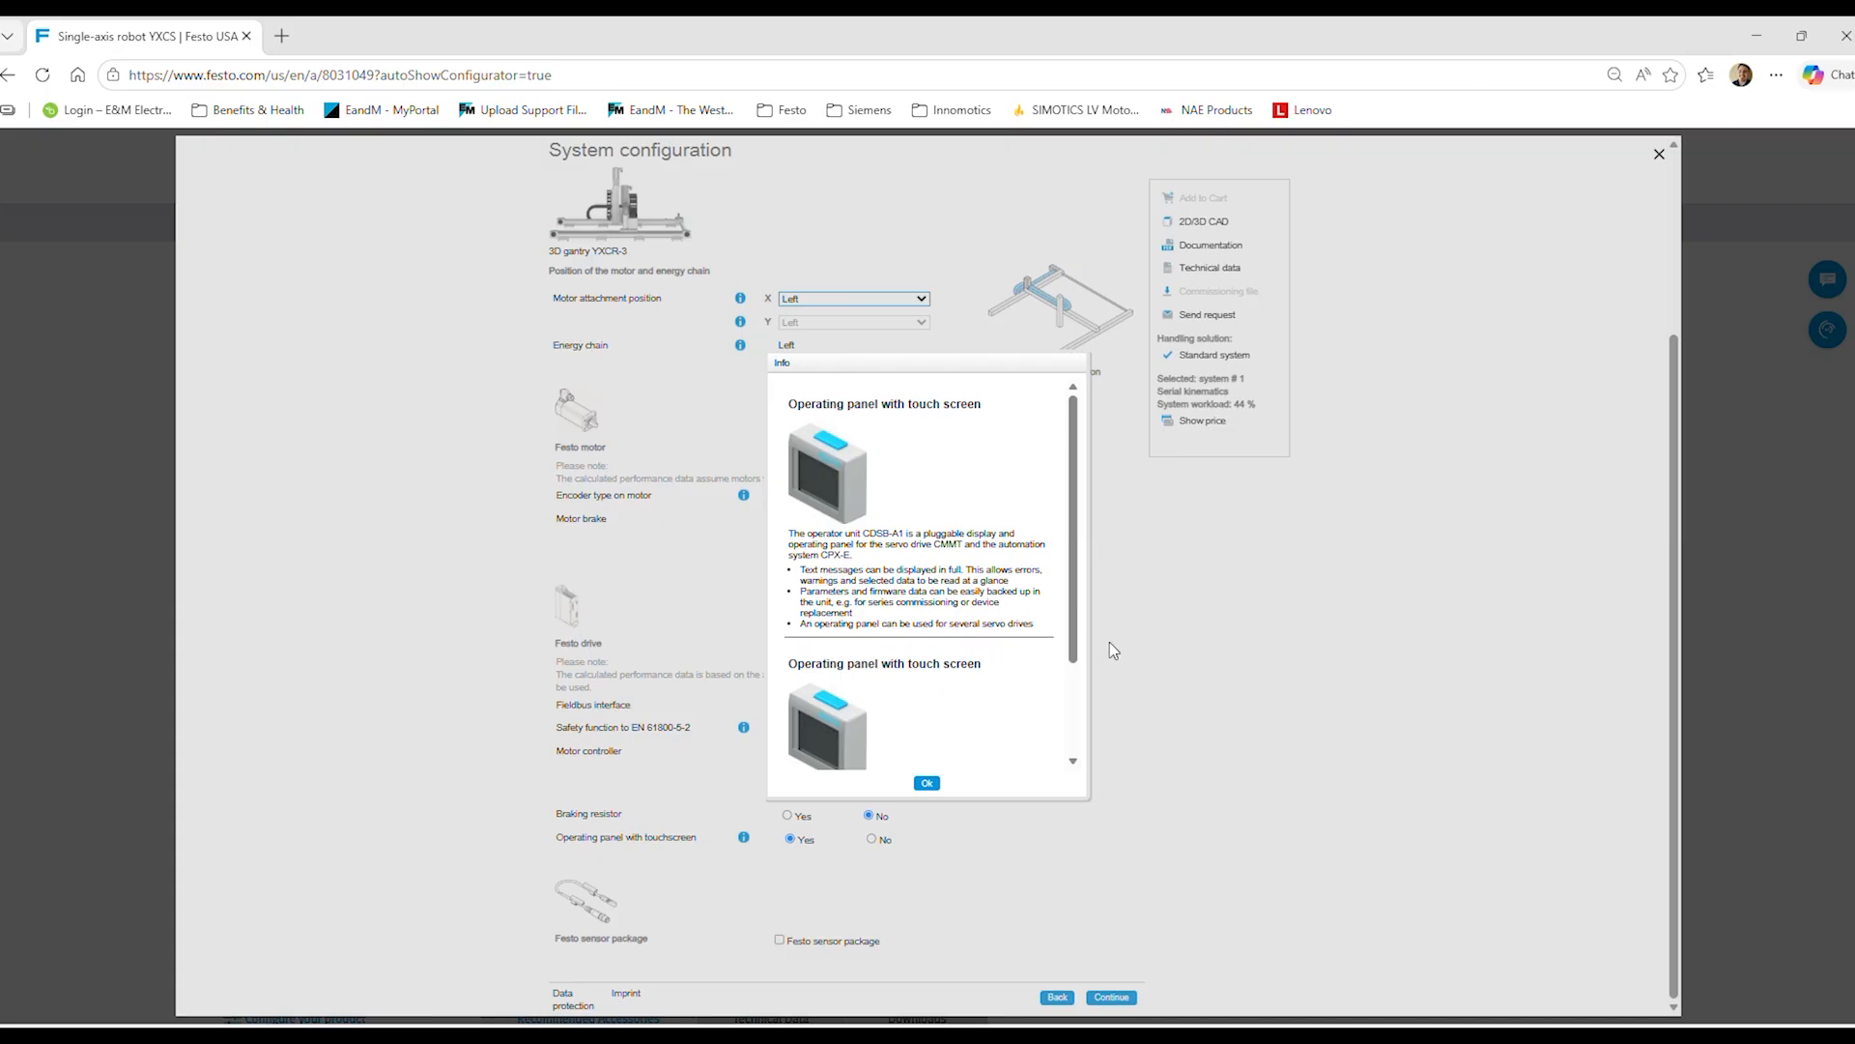
click(925, 783)
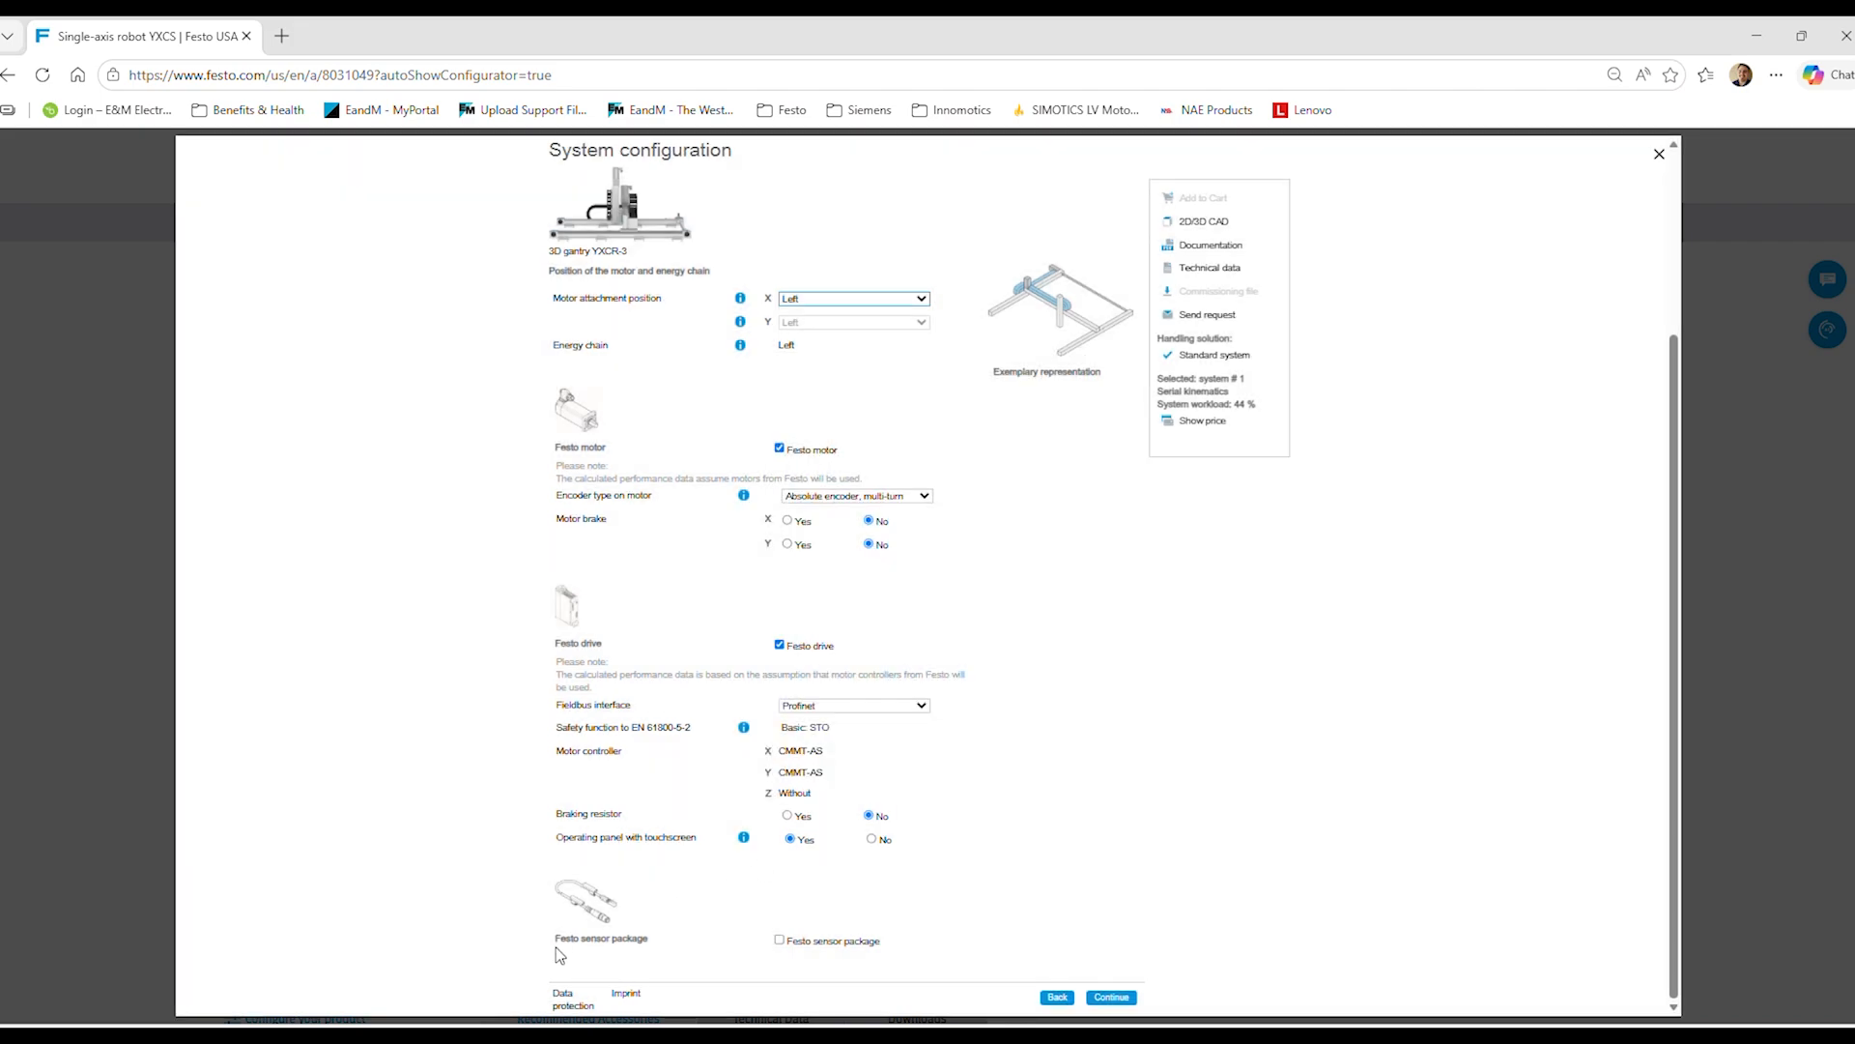
- Include the Festo sensor package with PNP switching output and N/C contact for the electric axis, and continue to the next configuration page
click(780, 942)
scroll(879, 933, down, 3)
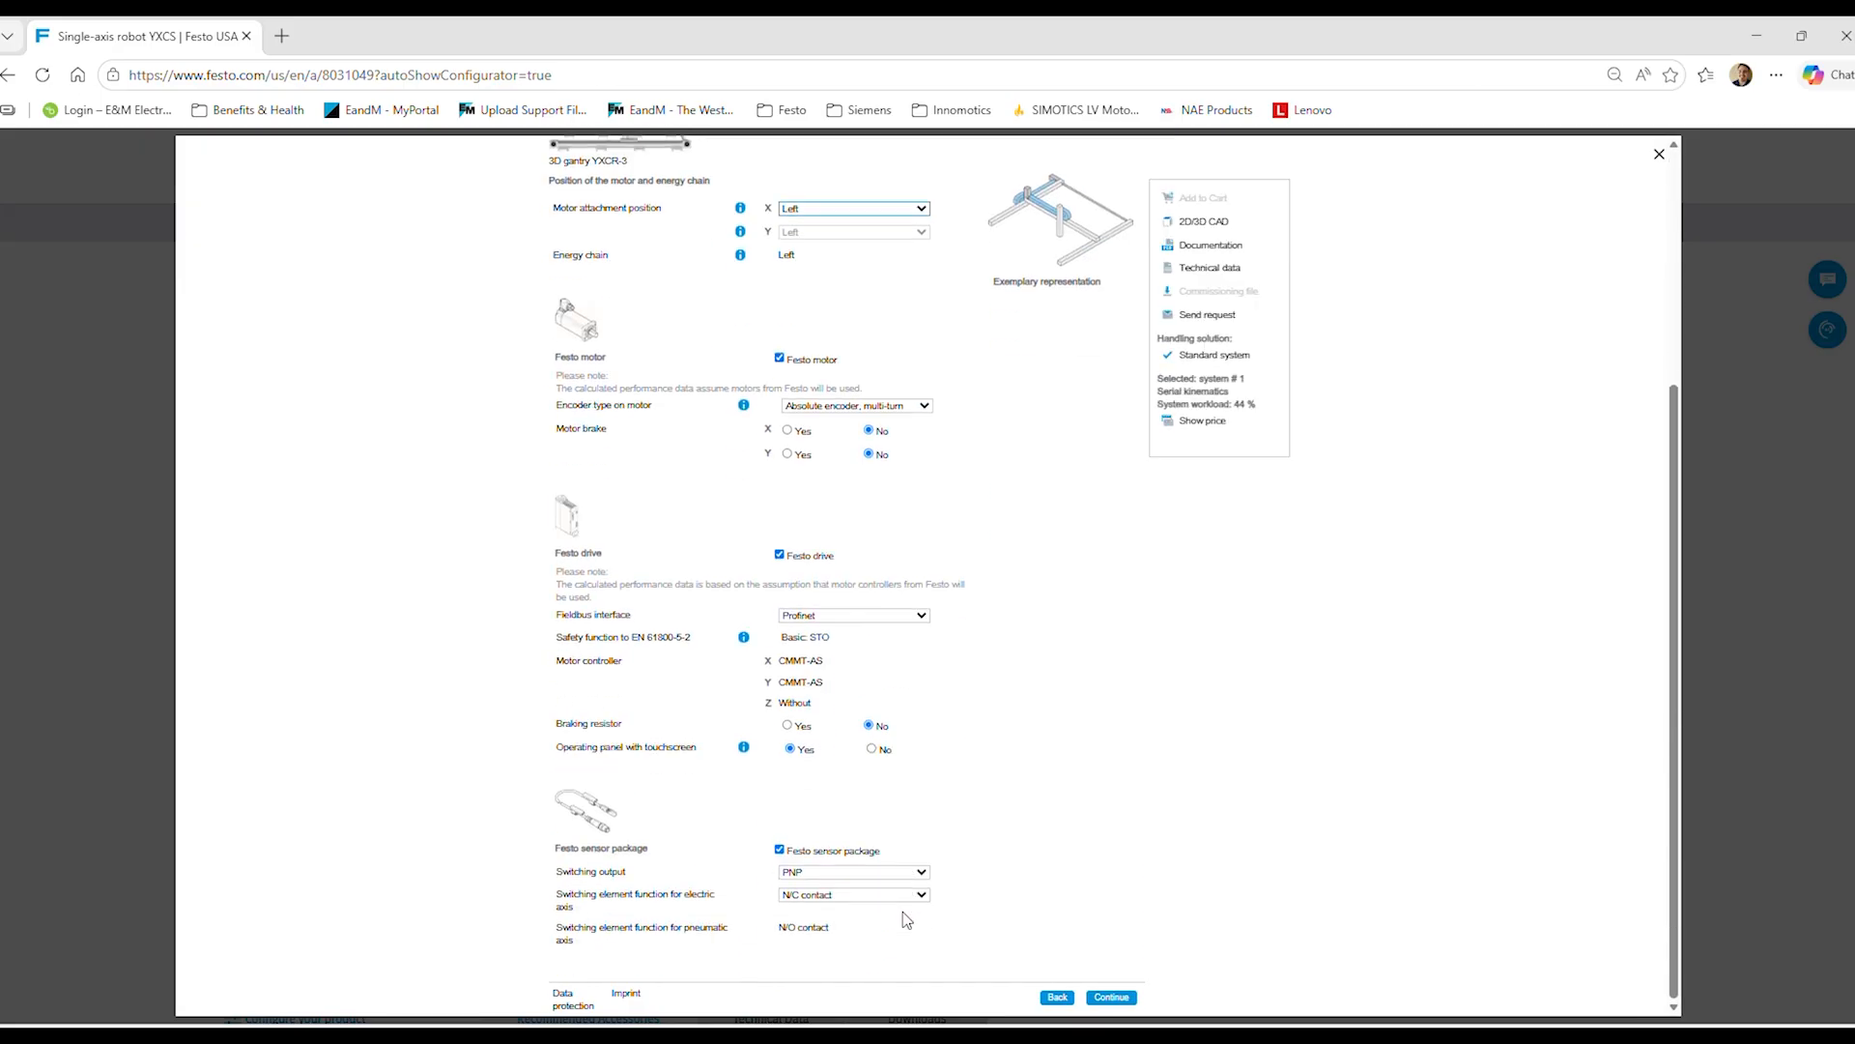
click(806, 875)
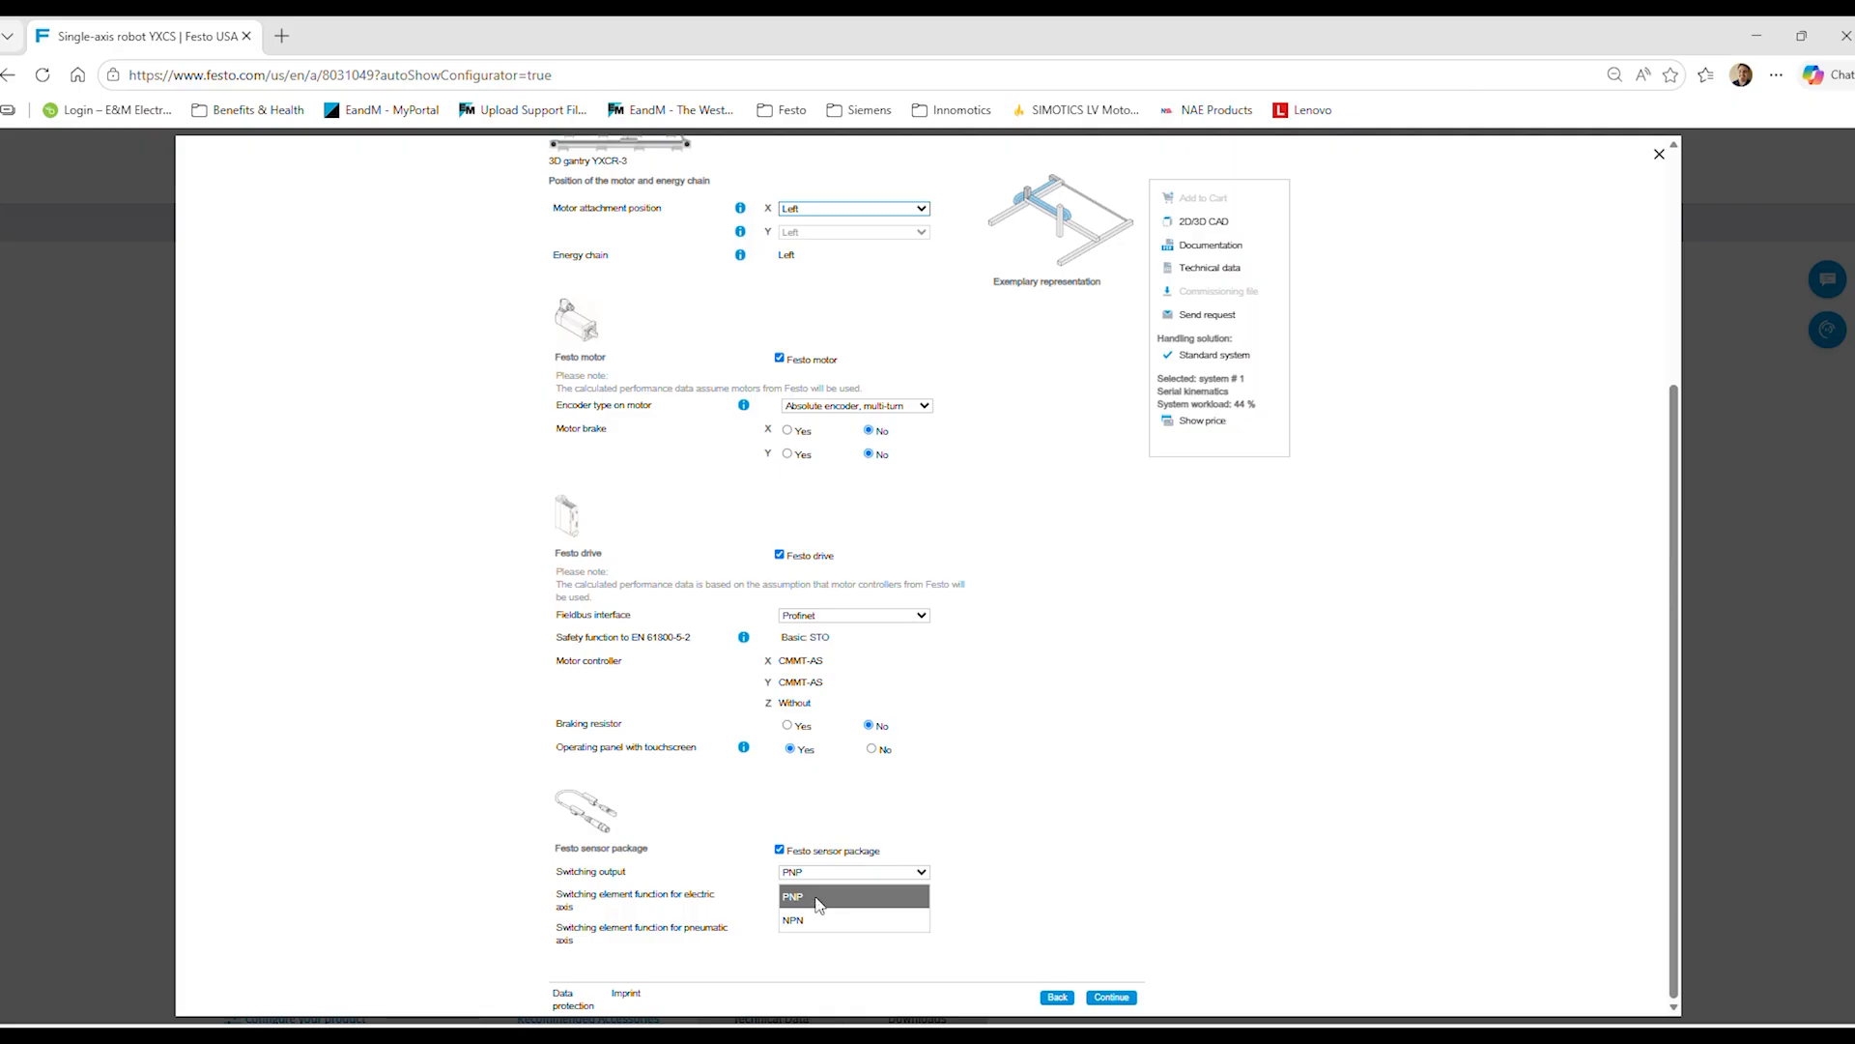
click(818, 898)
click(1090, 895)
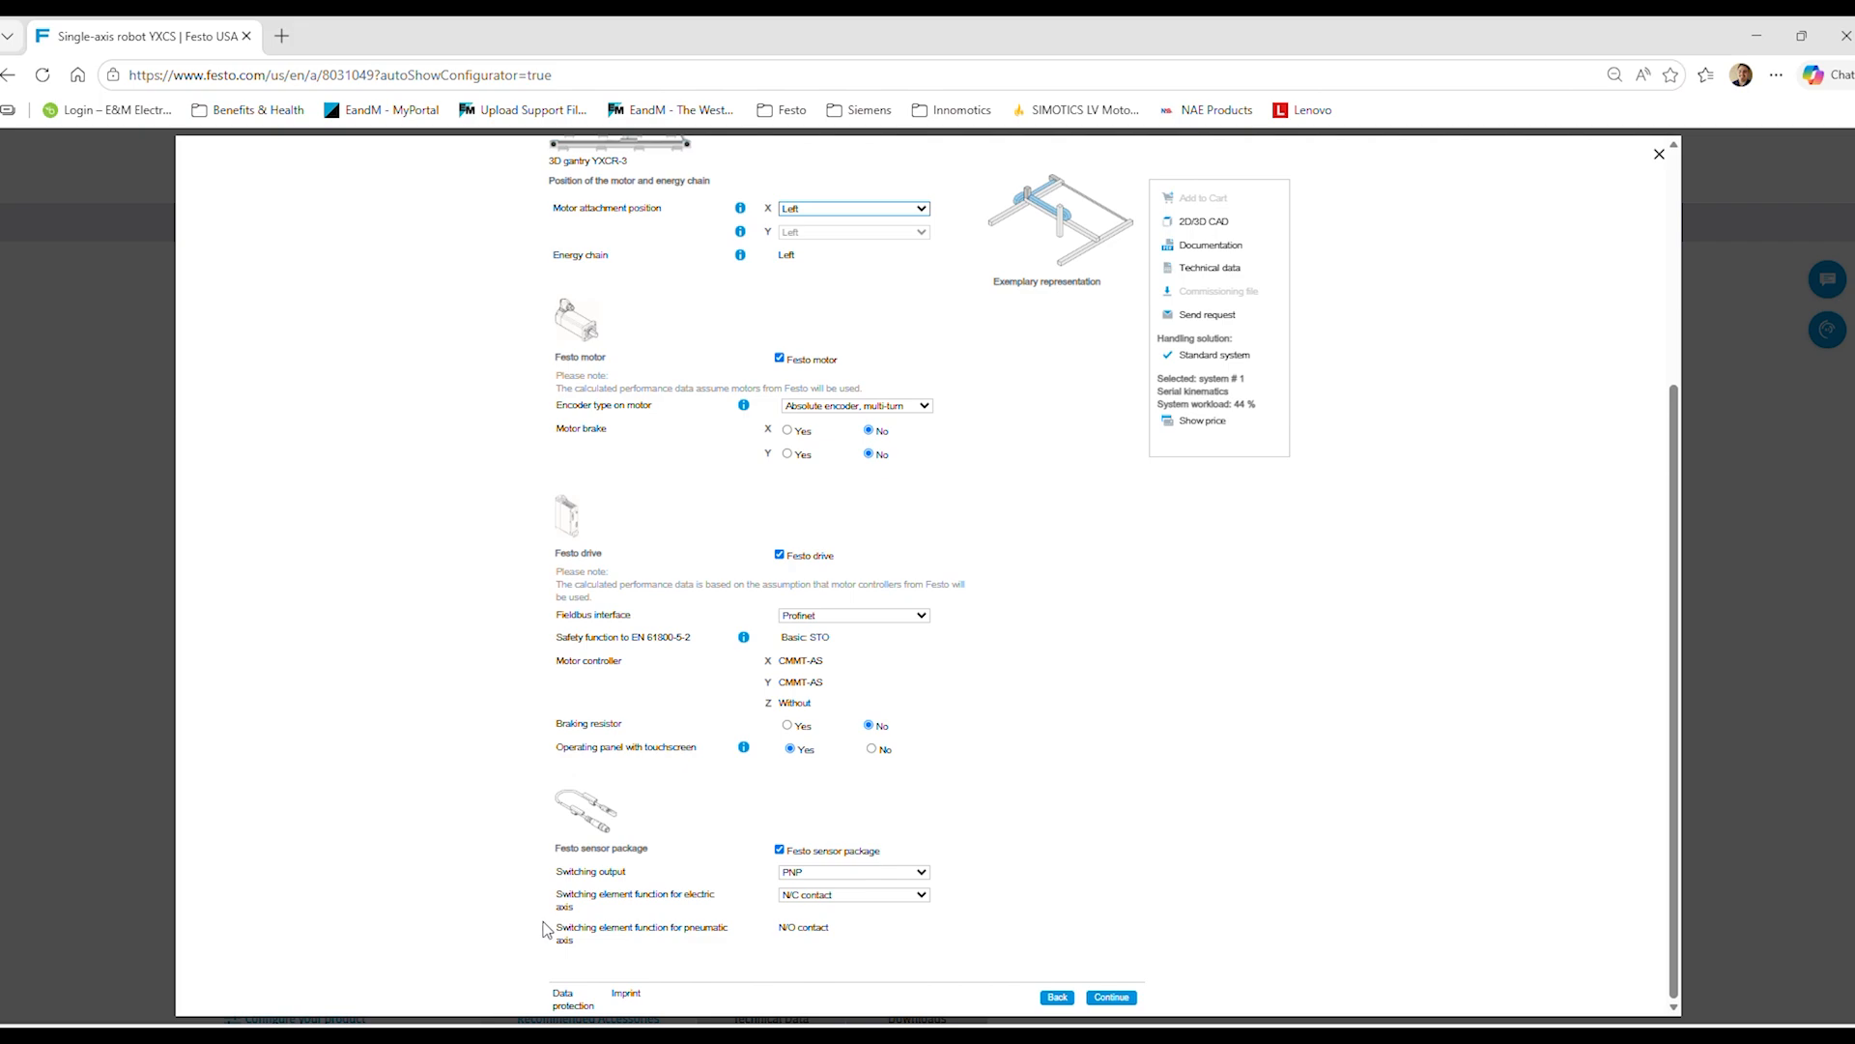
click(833, 895)
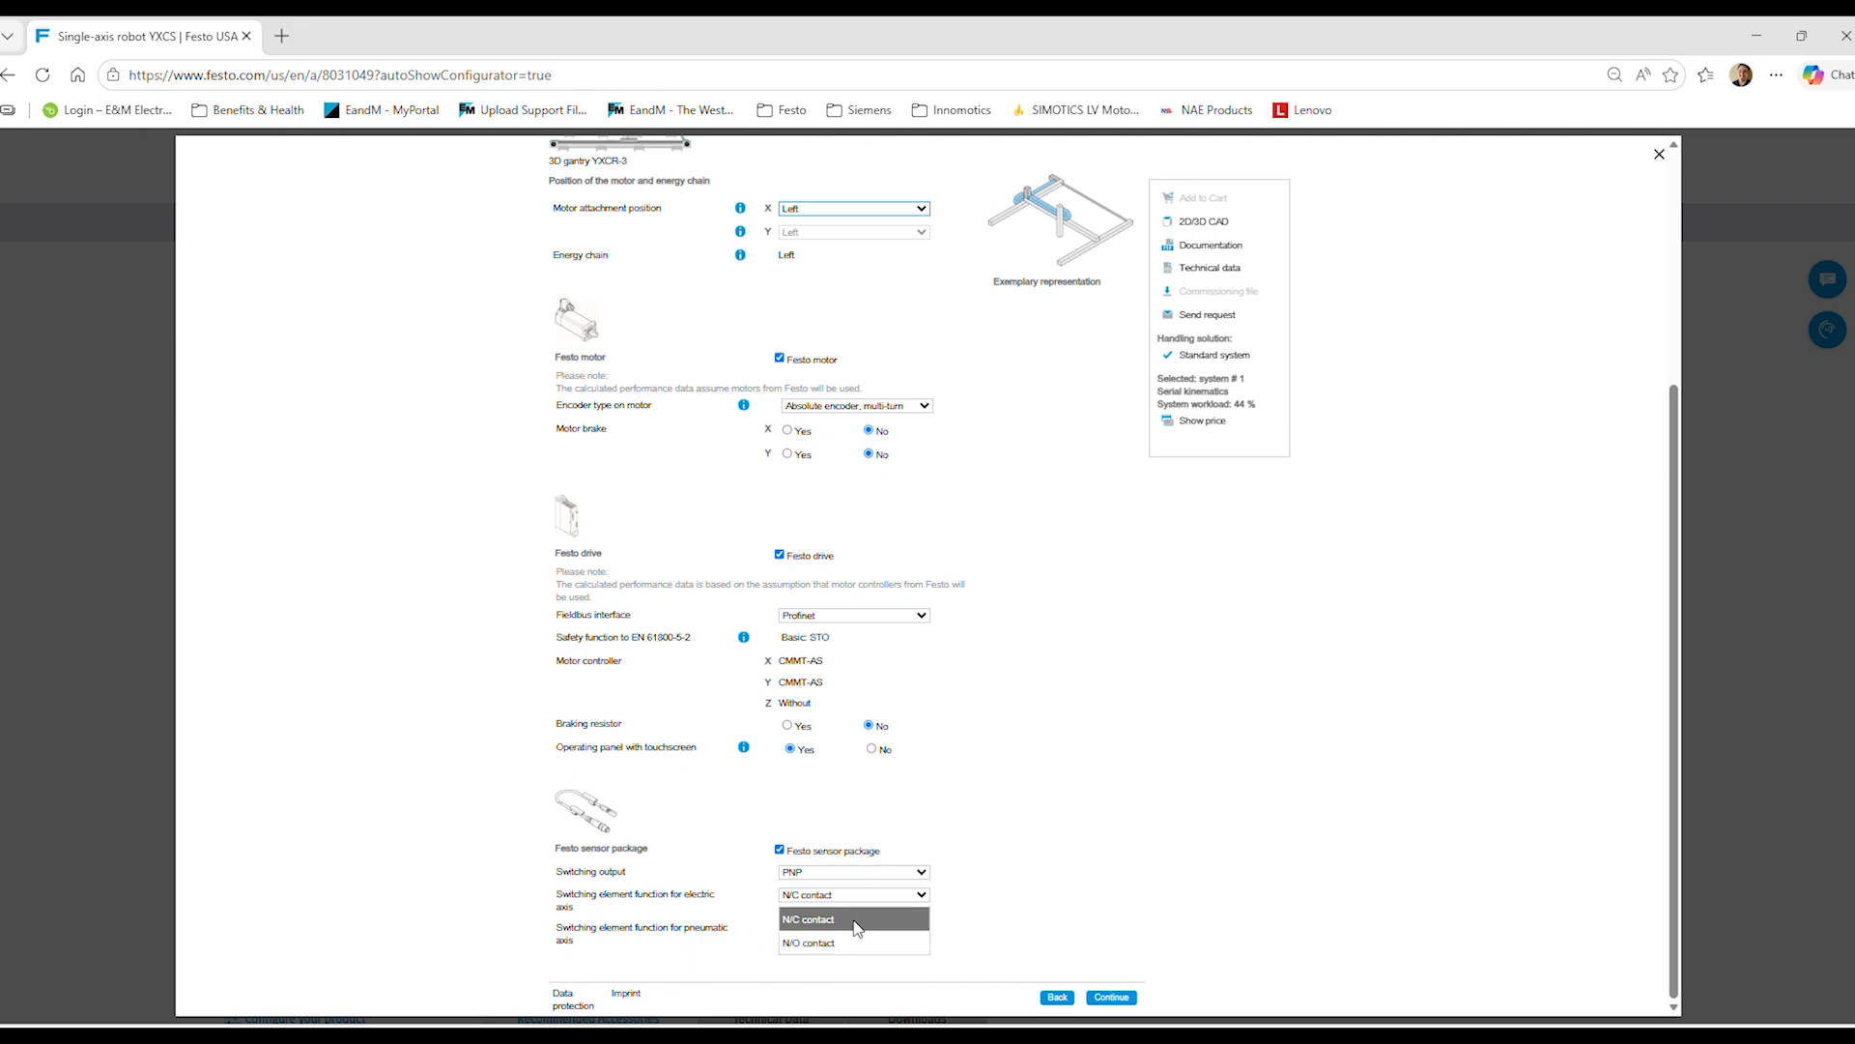
click(856, 926)
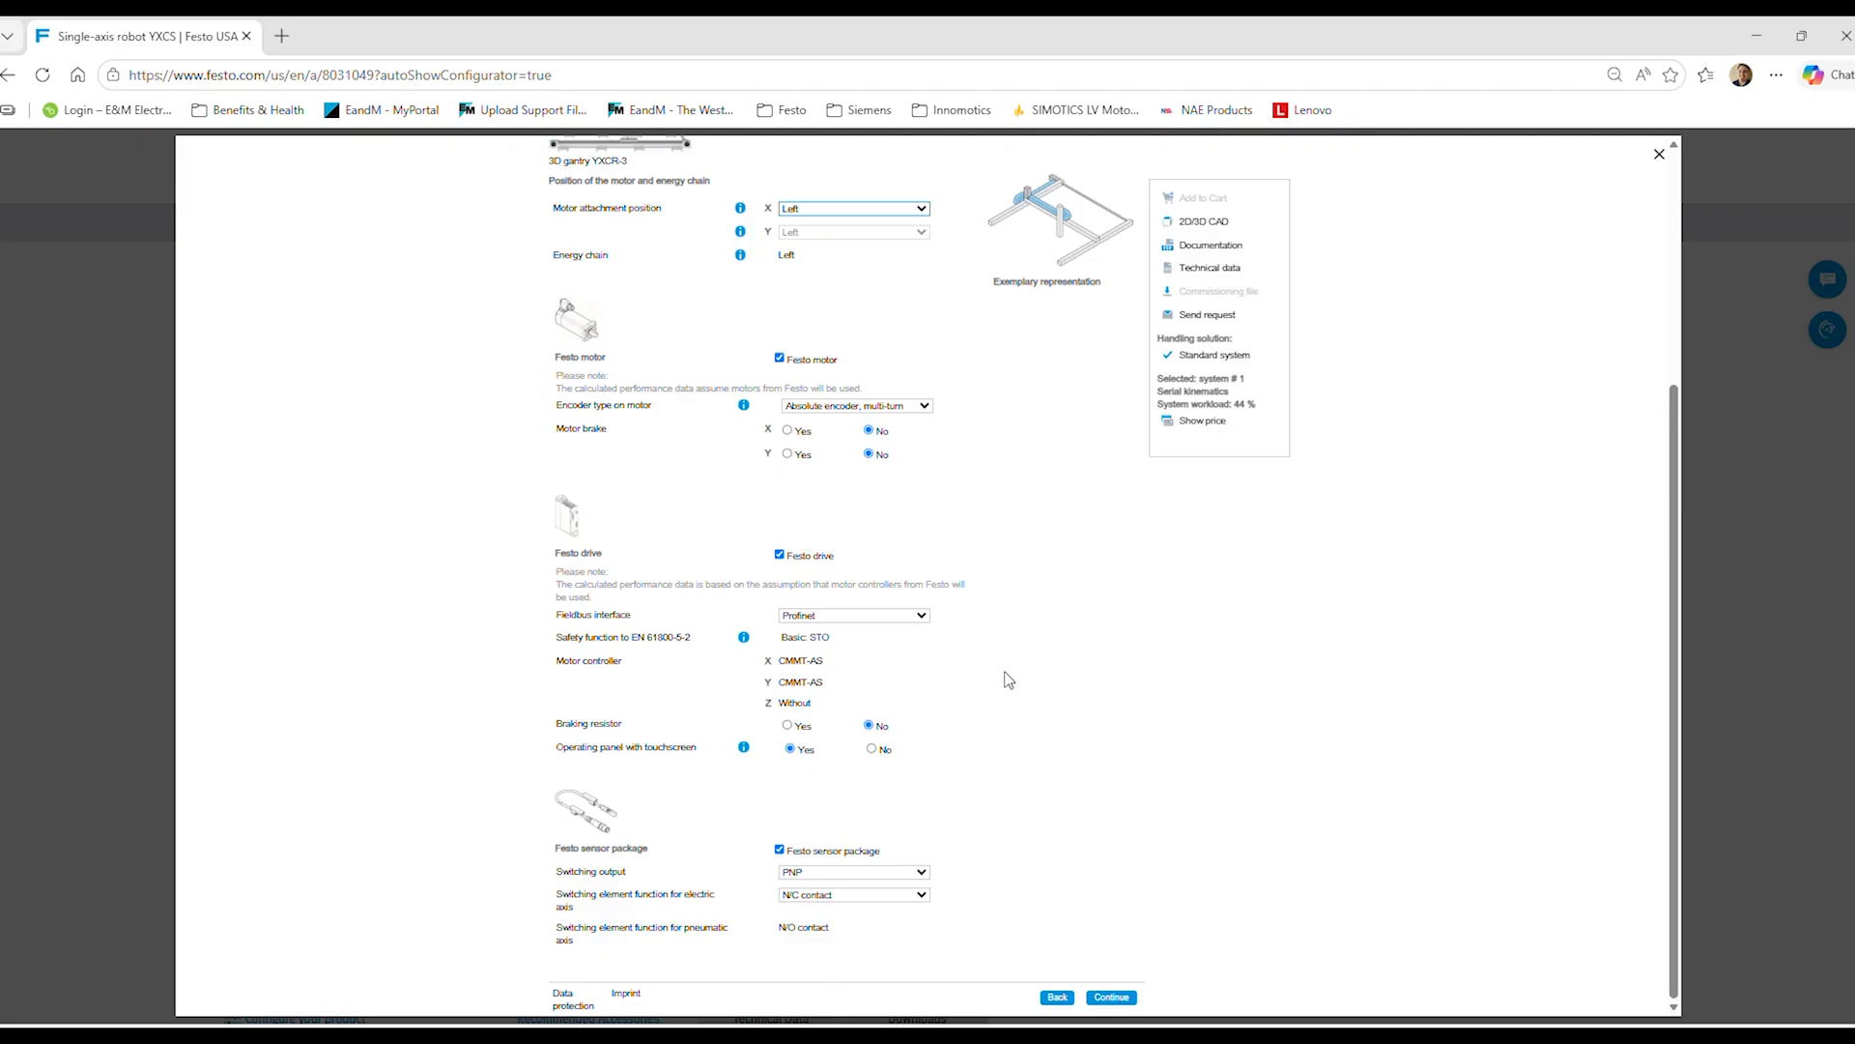
scroll(1002, 675, up, 2)
scroll(1002, 674, down, 2)
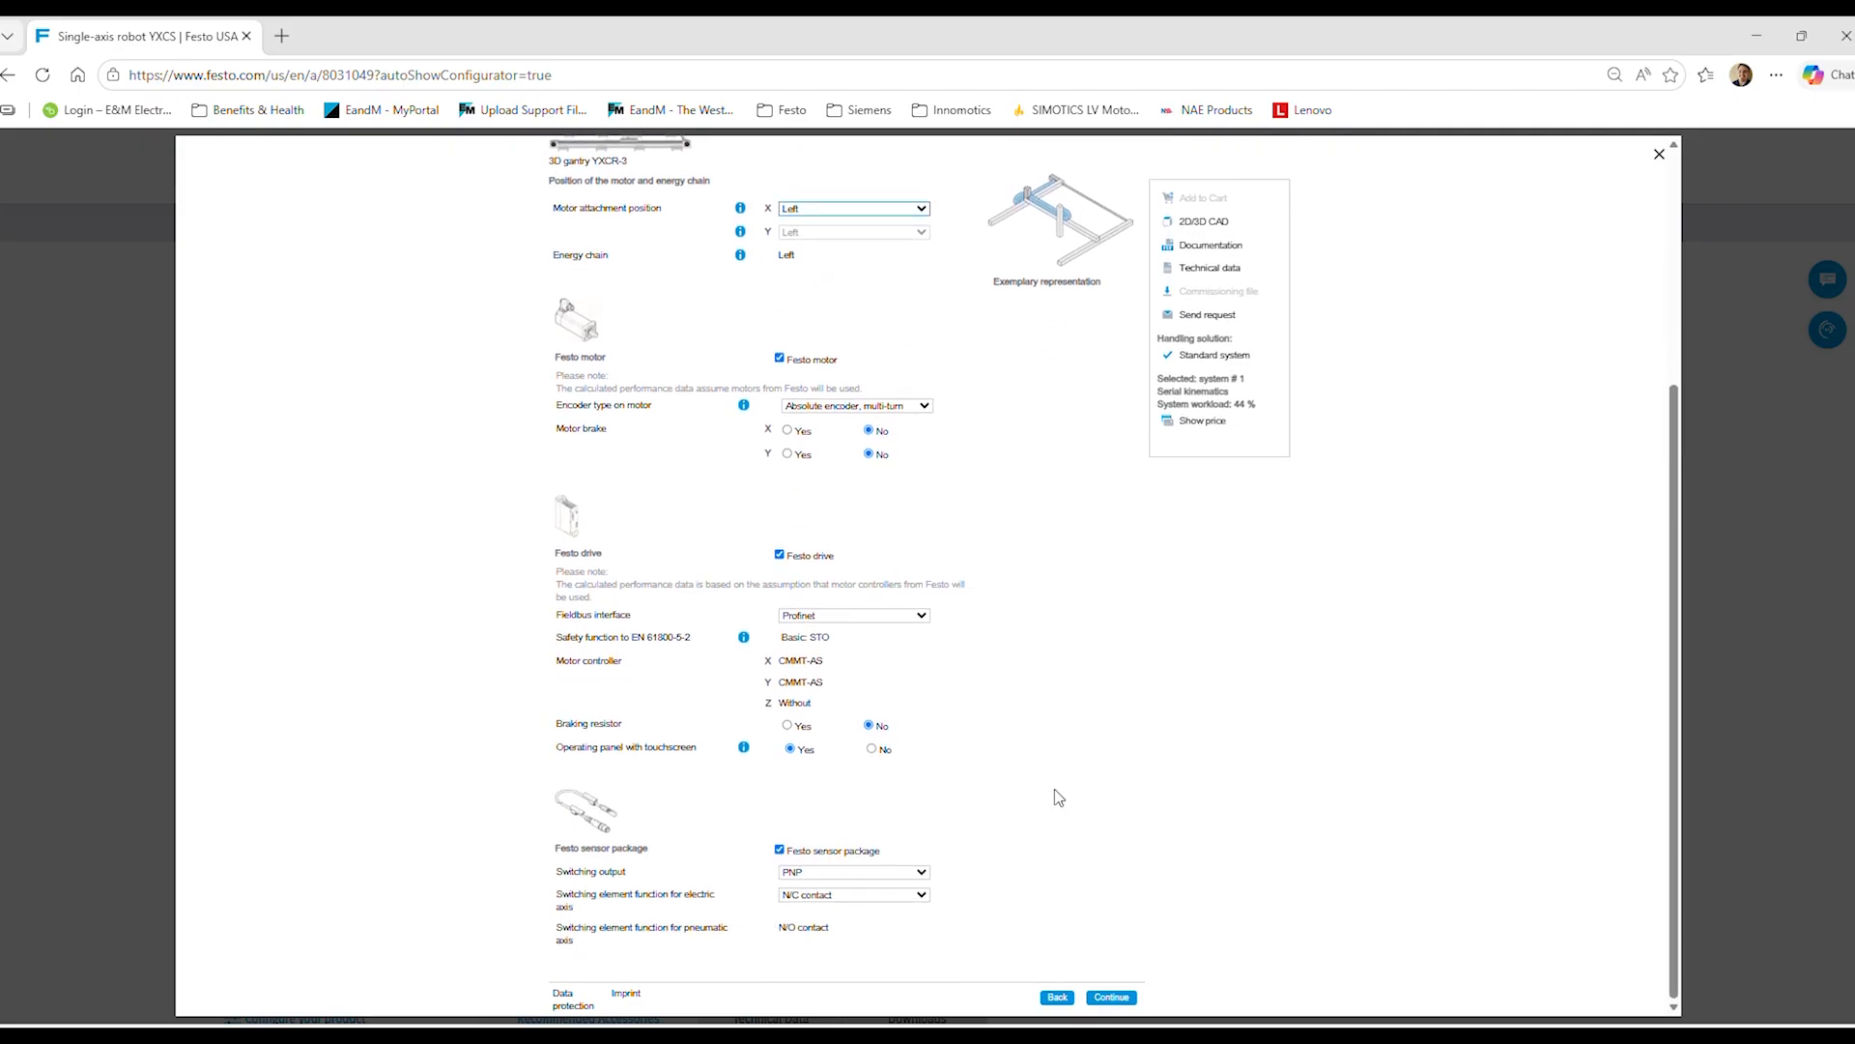
click(1111, 996)
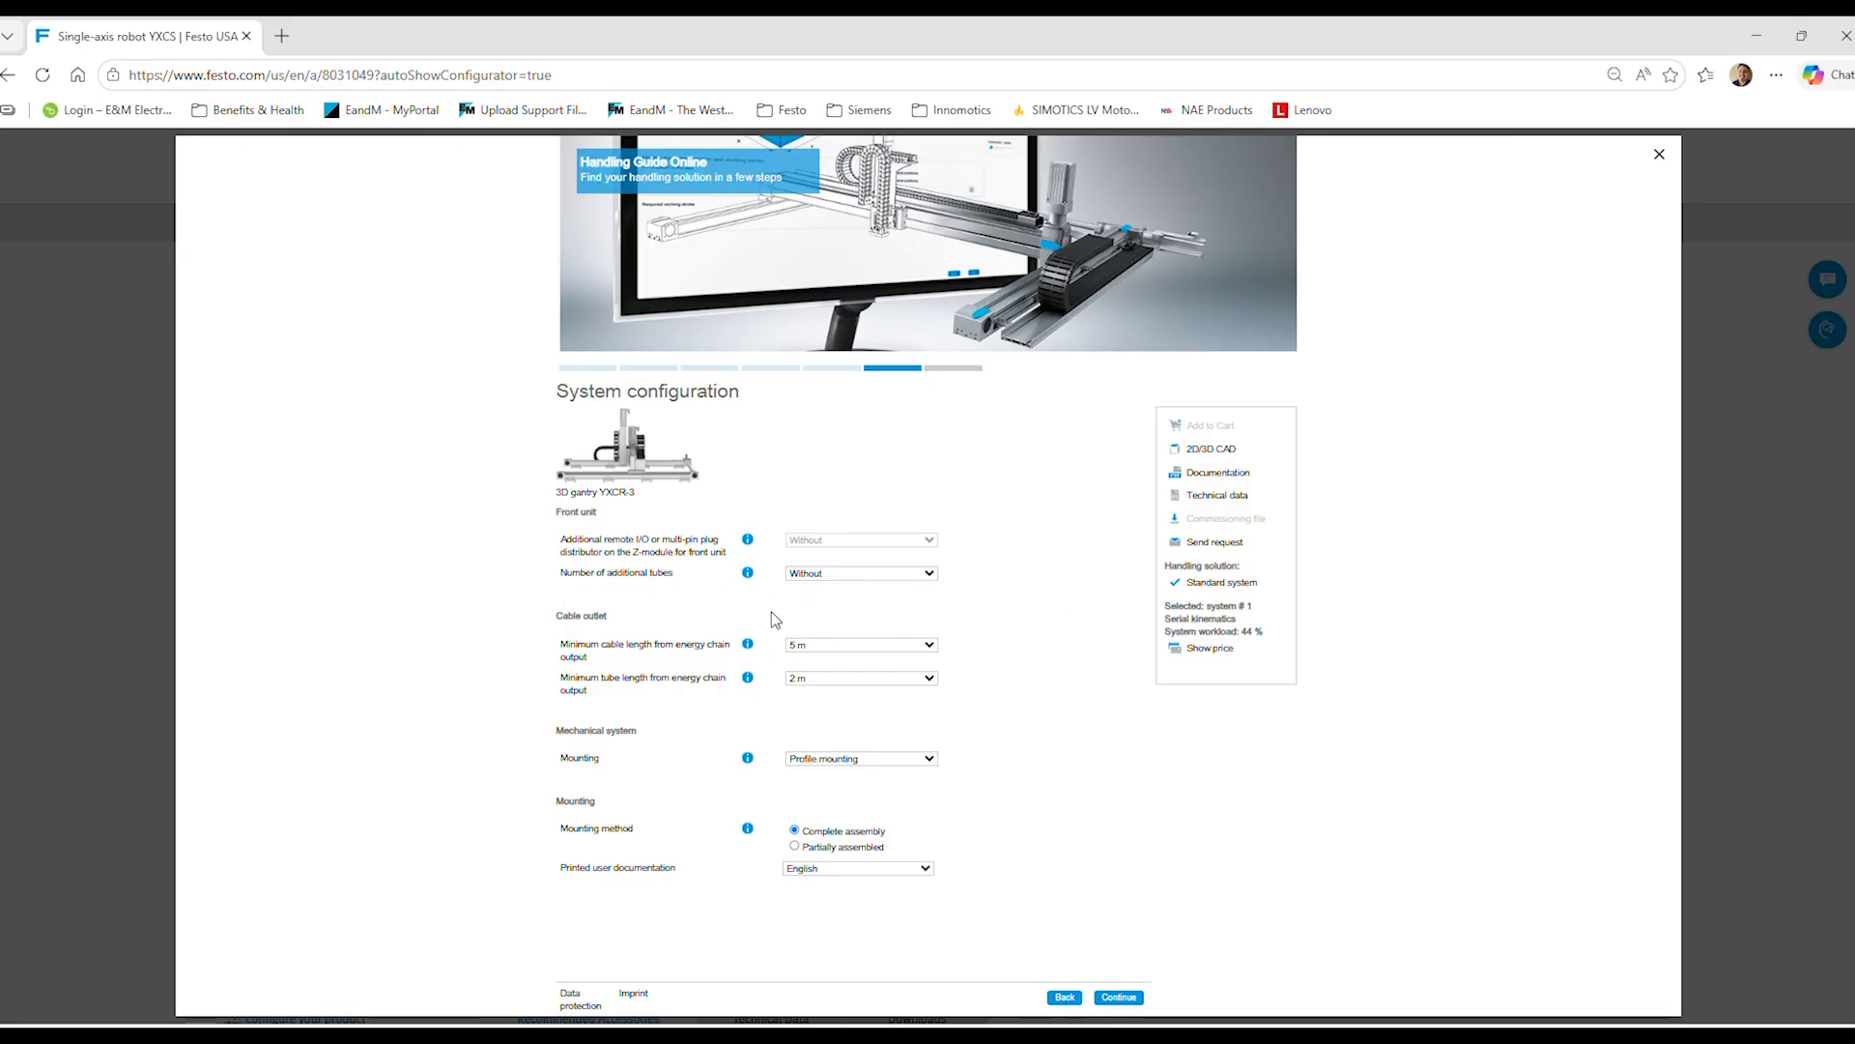
- Read the explanation of the additional tubes for the front unit and check which quantities are available
click(748, 574)
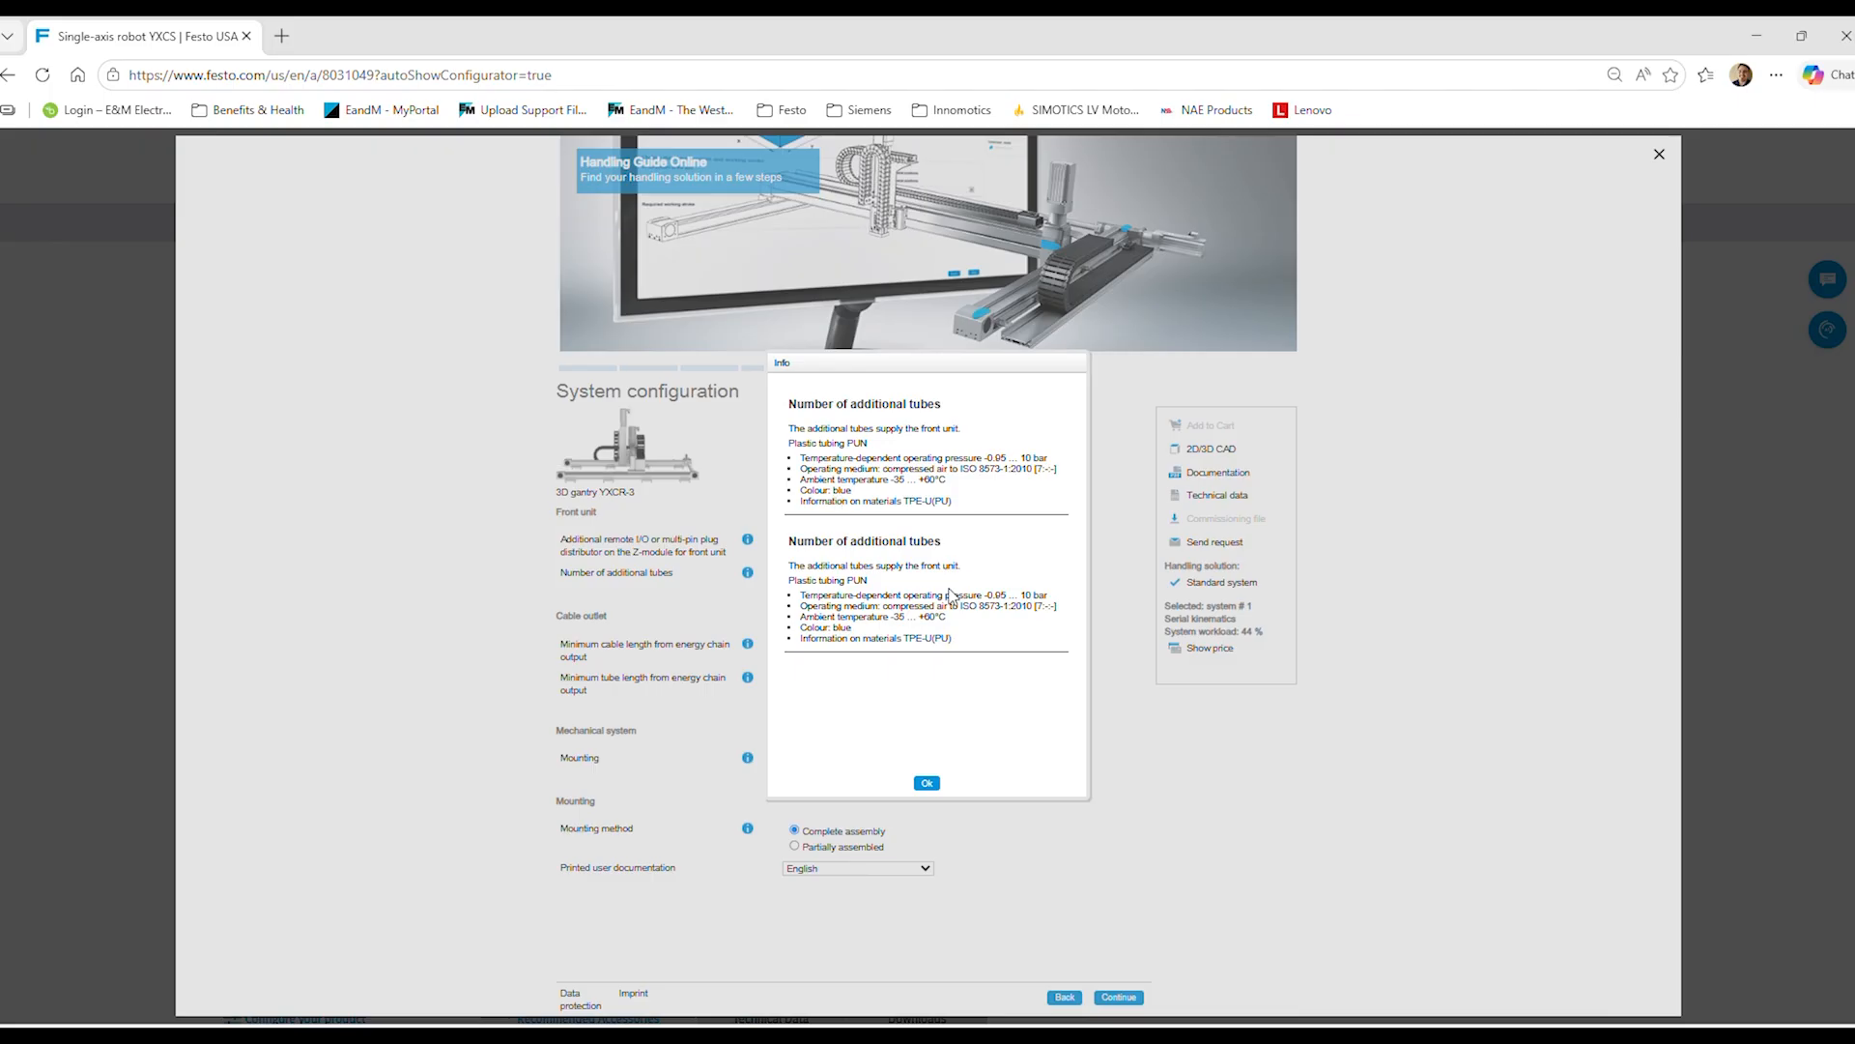
click(928, 783)
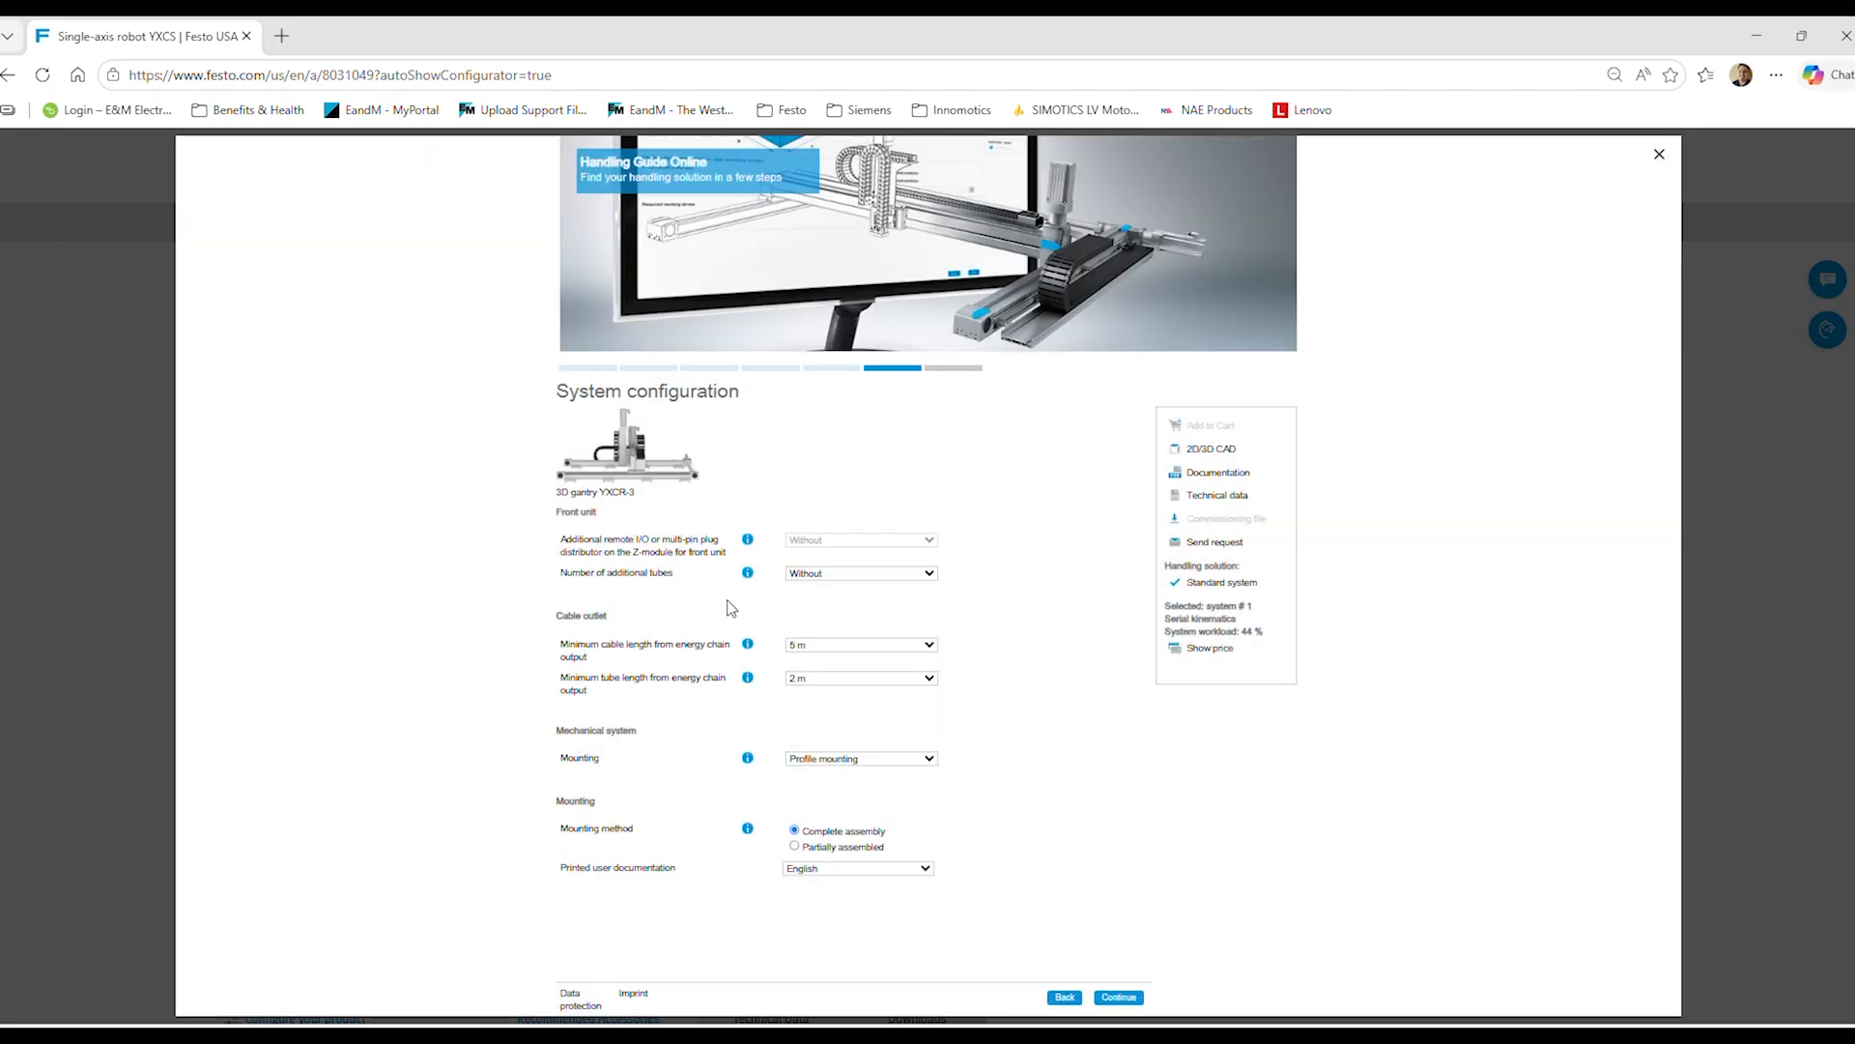
click(866, 575)
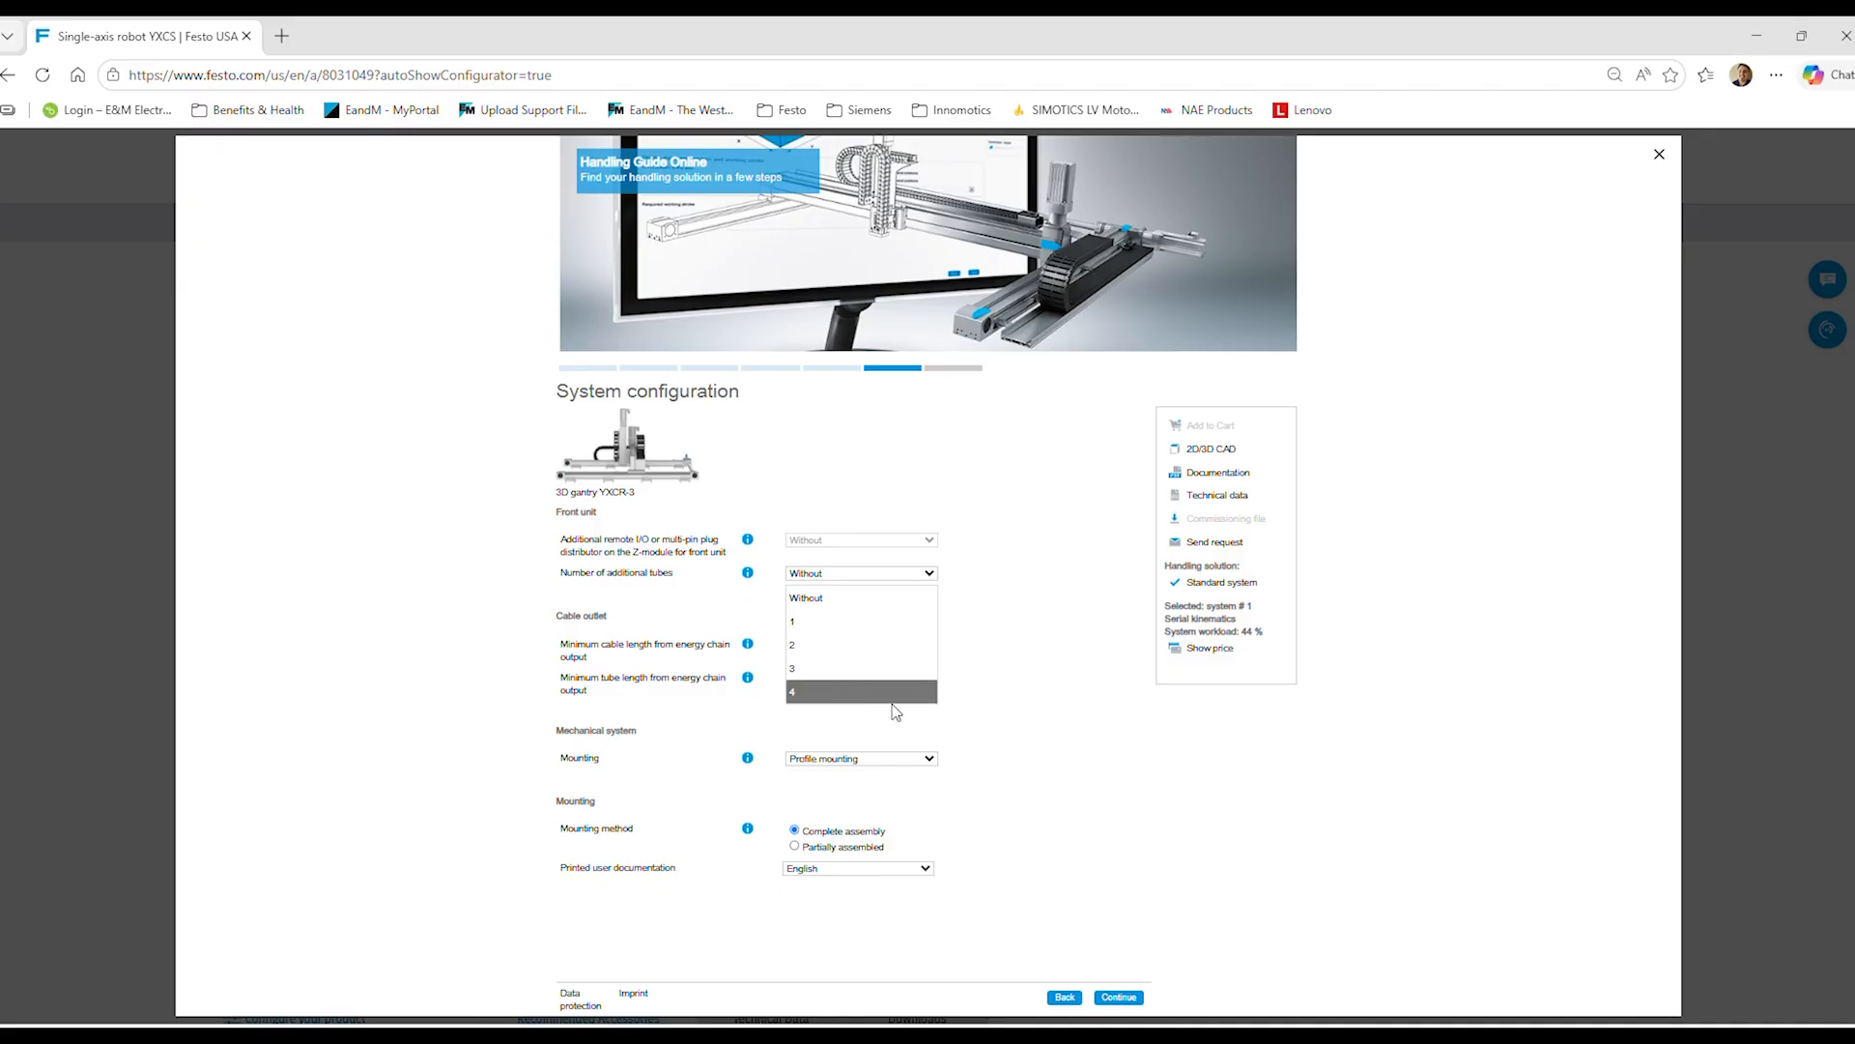
click(1015, 673)
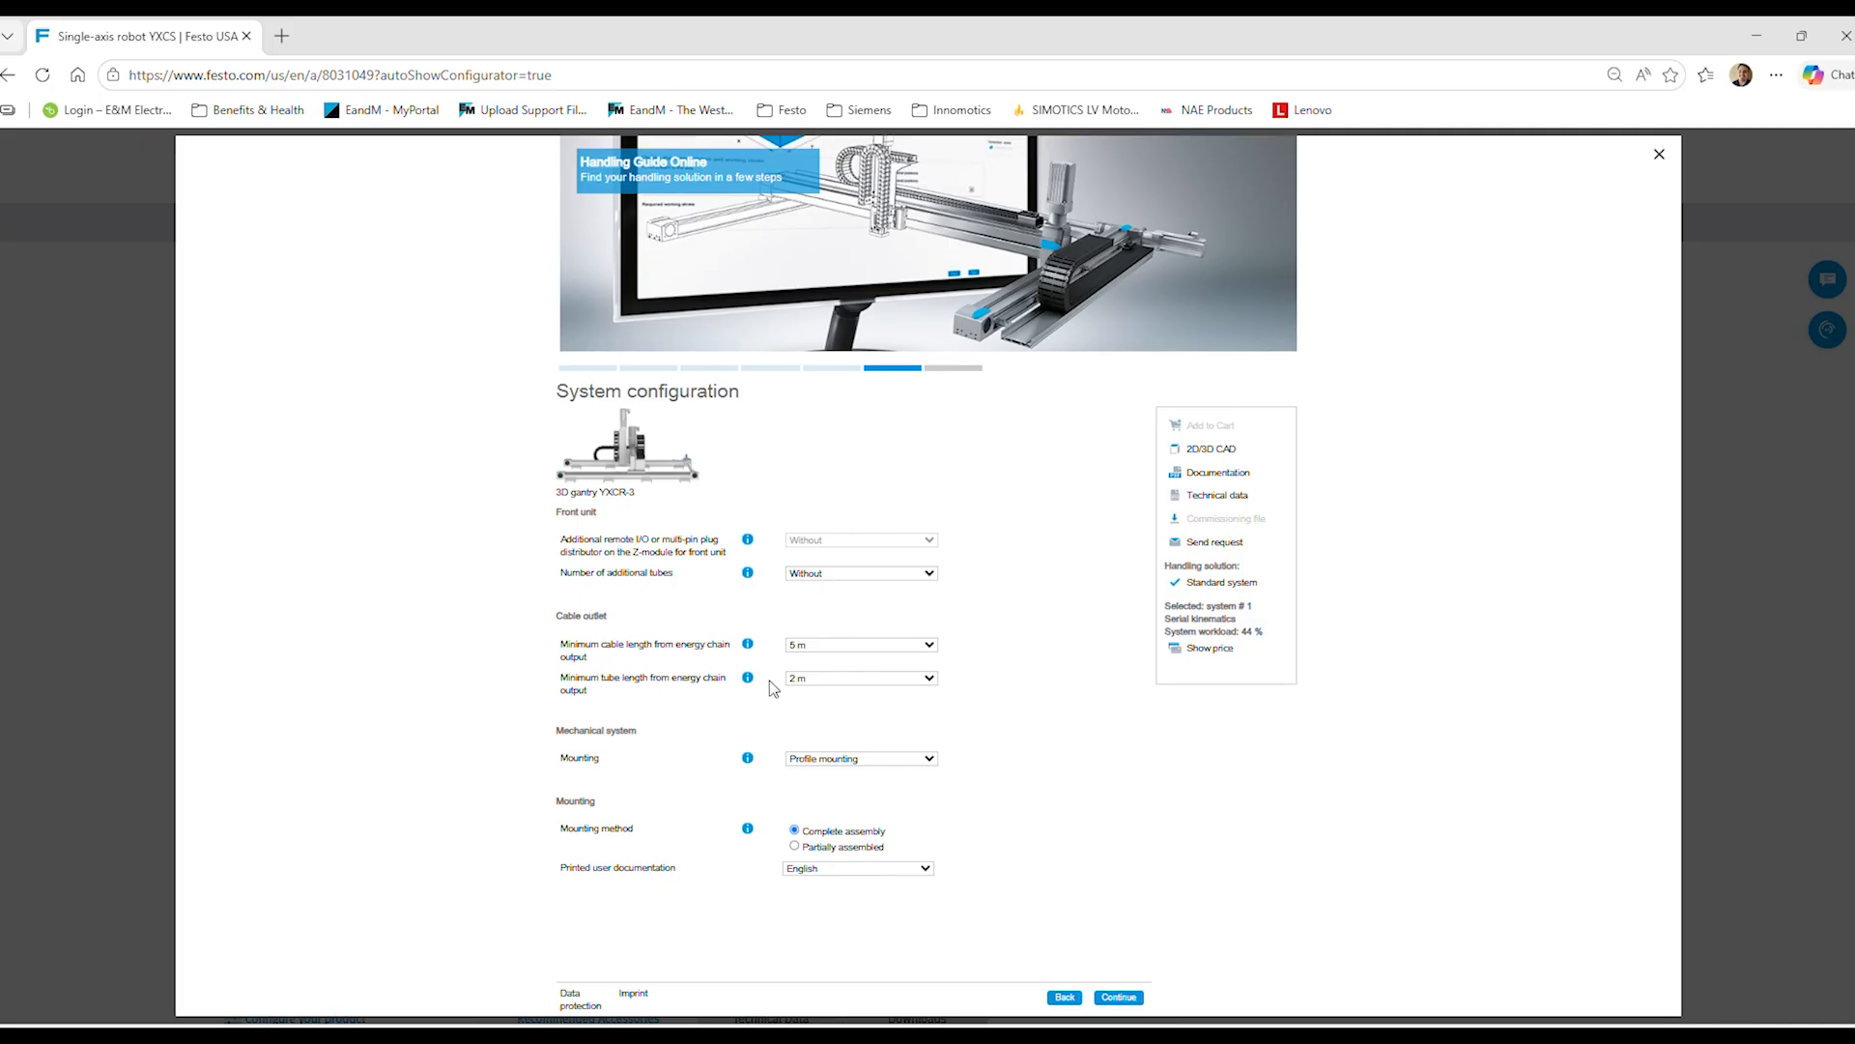
- Read the minimum cable length explanation, and set both the minimum cable length and minimum tube length from the energy chain output to 5 m
click(747, 644)
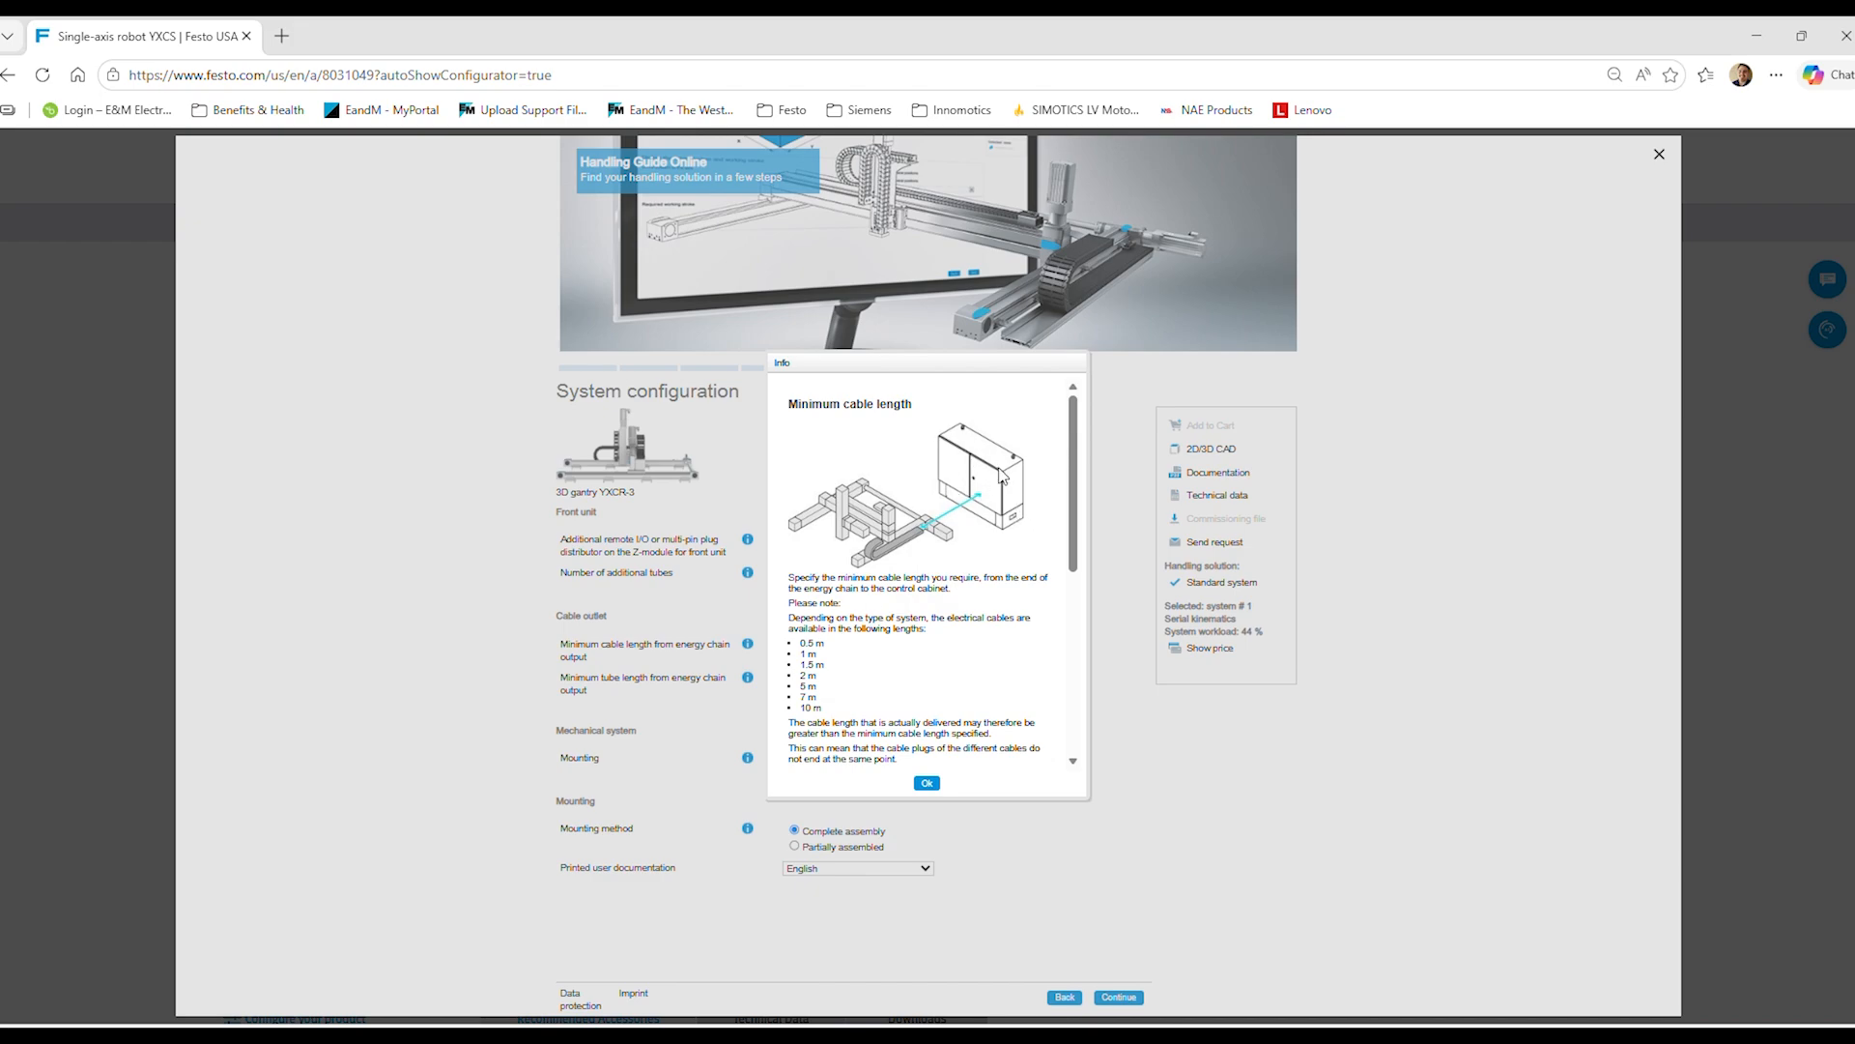
click(927, 784)
click(845, 646)
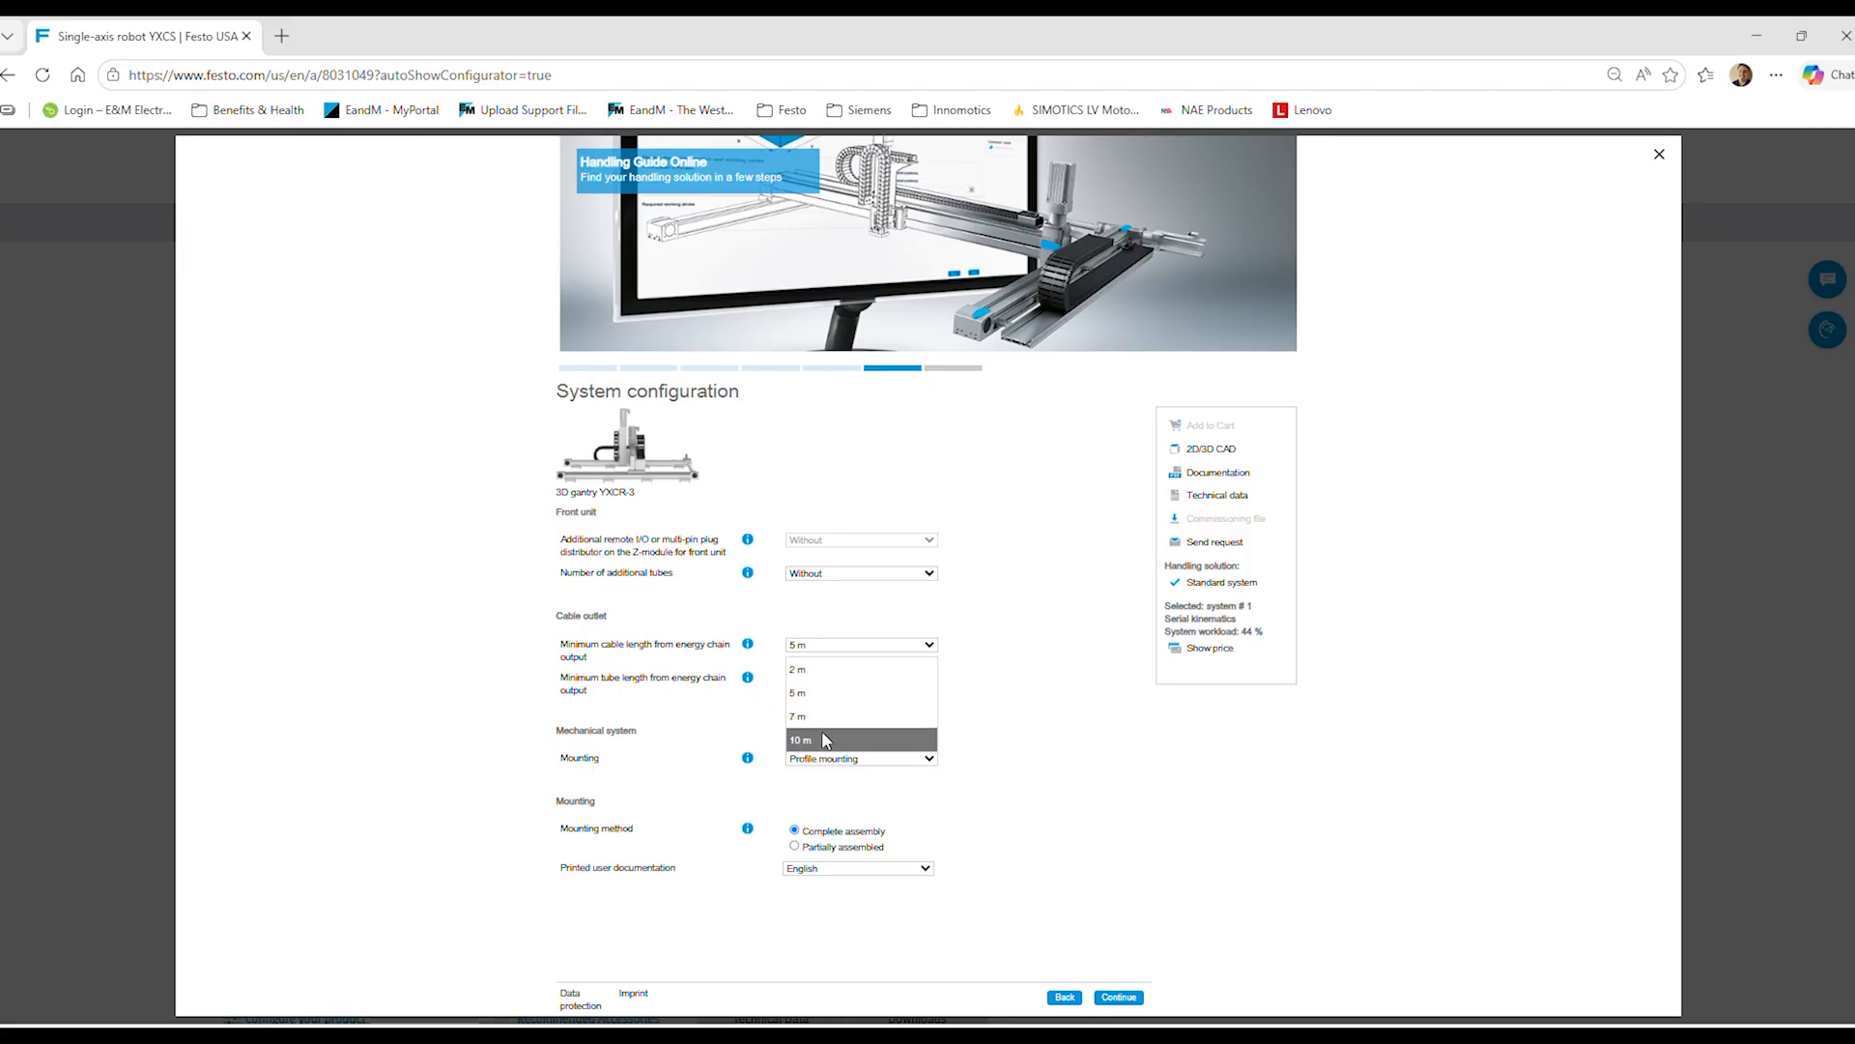
click(833, 693)
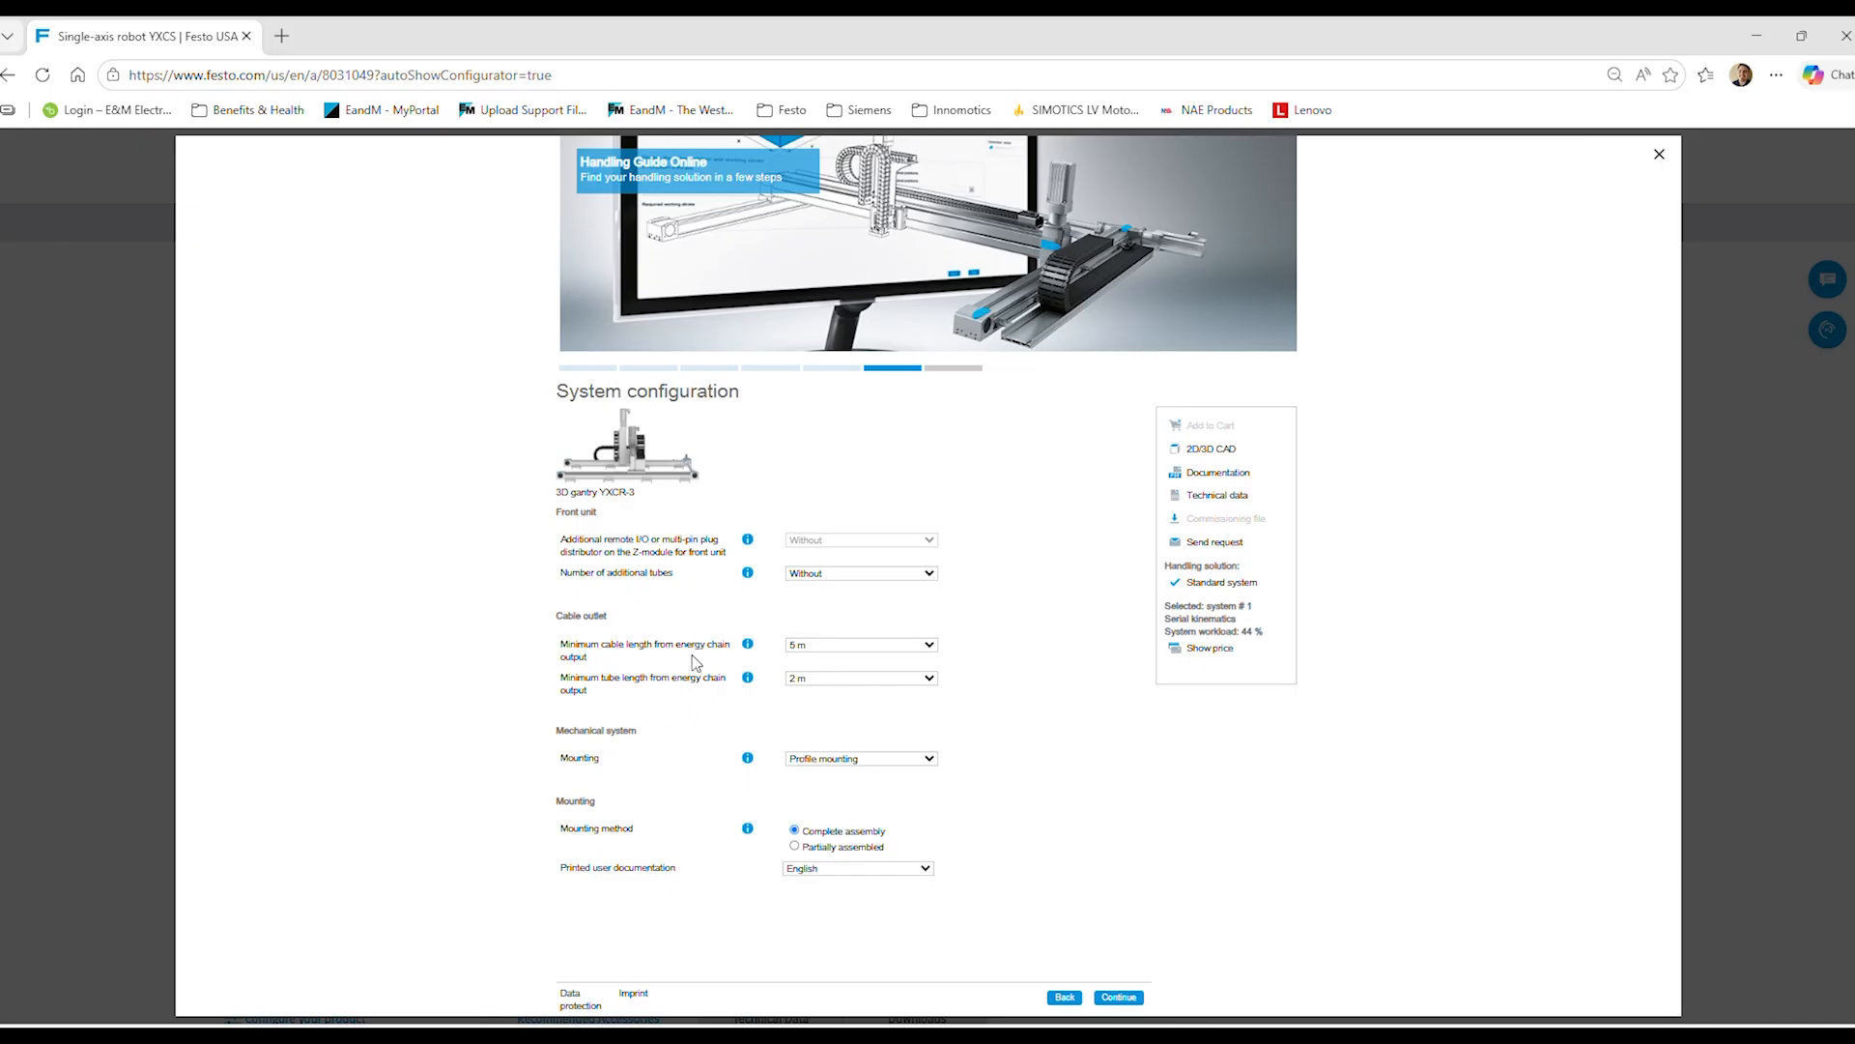
click(827, 680)
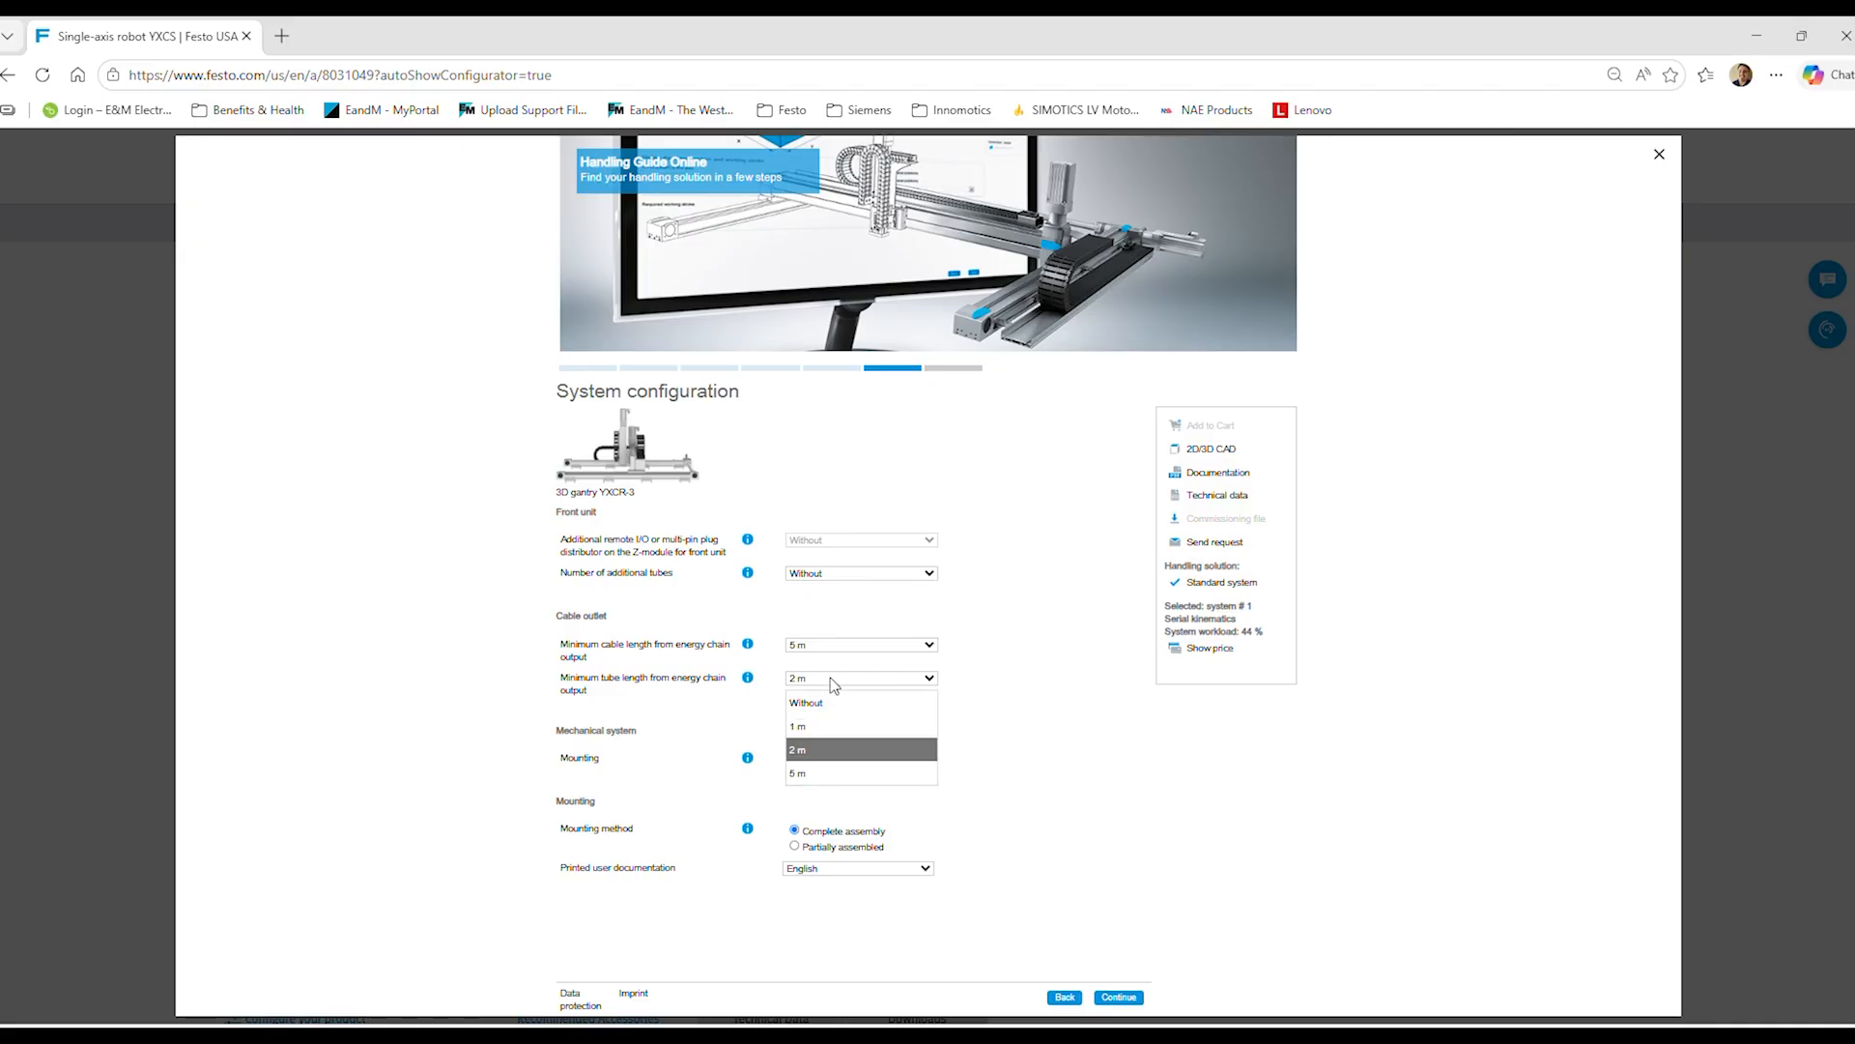
click(837, 773)
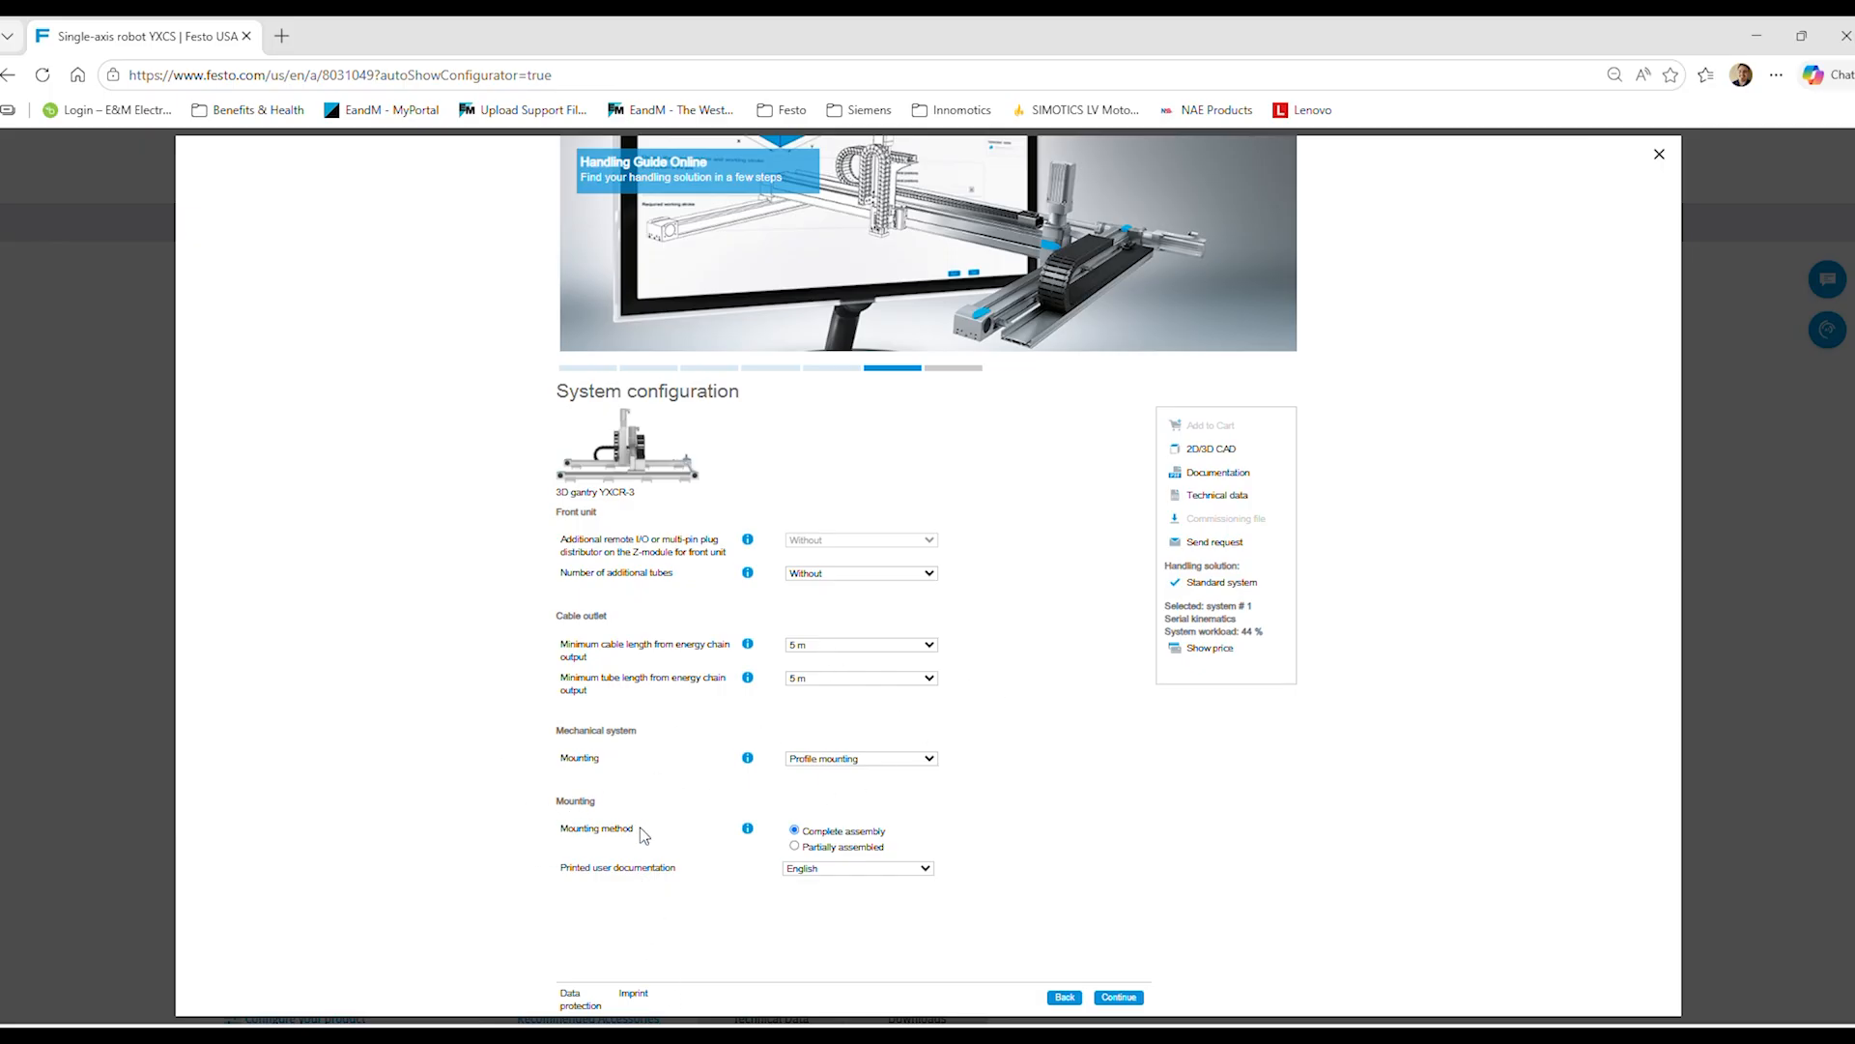
- Check the available mounting options, keep Profile mounting, and read the explanation of the profile, adjusting kit and wall mounting types
click(851, 759)
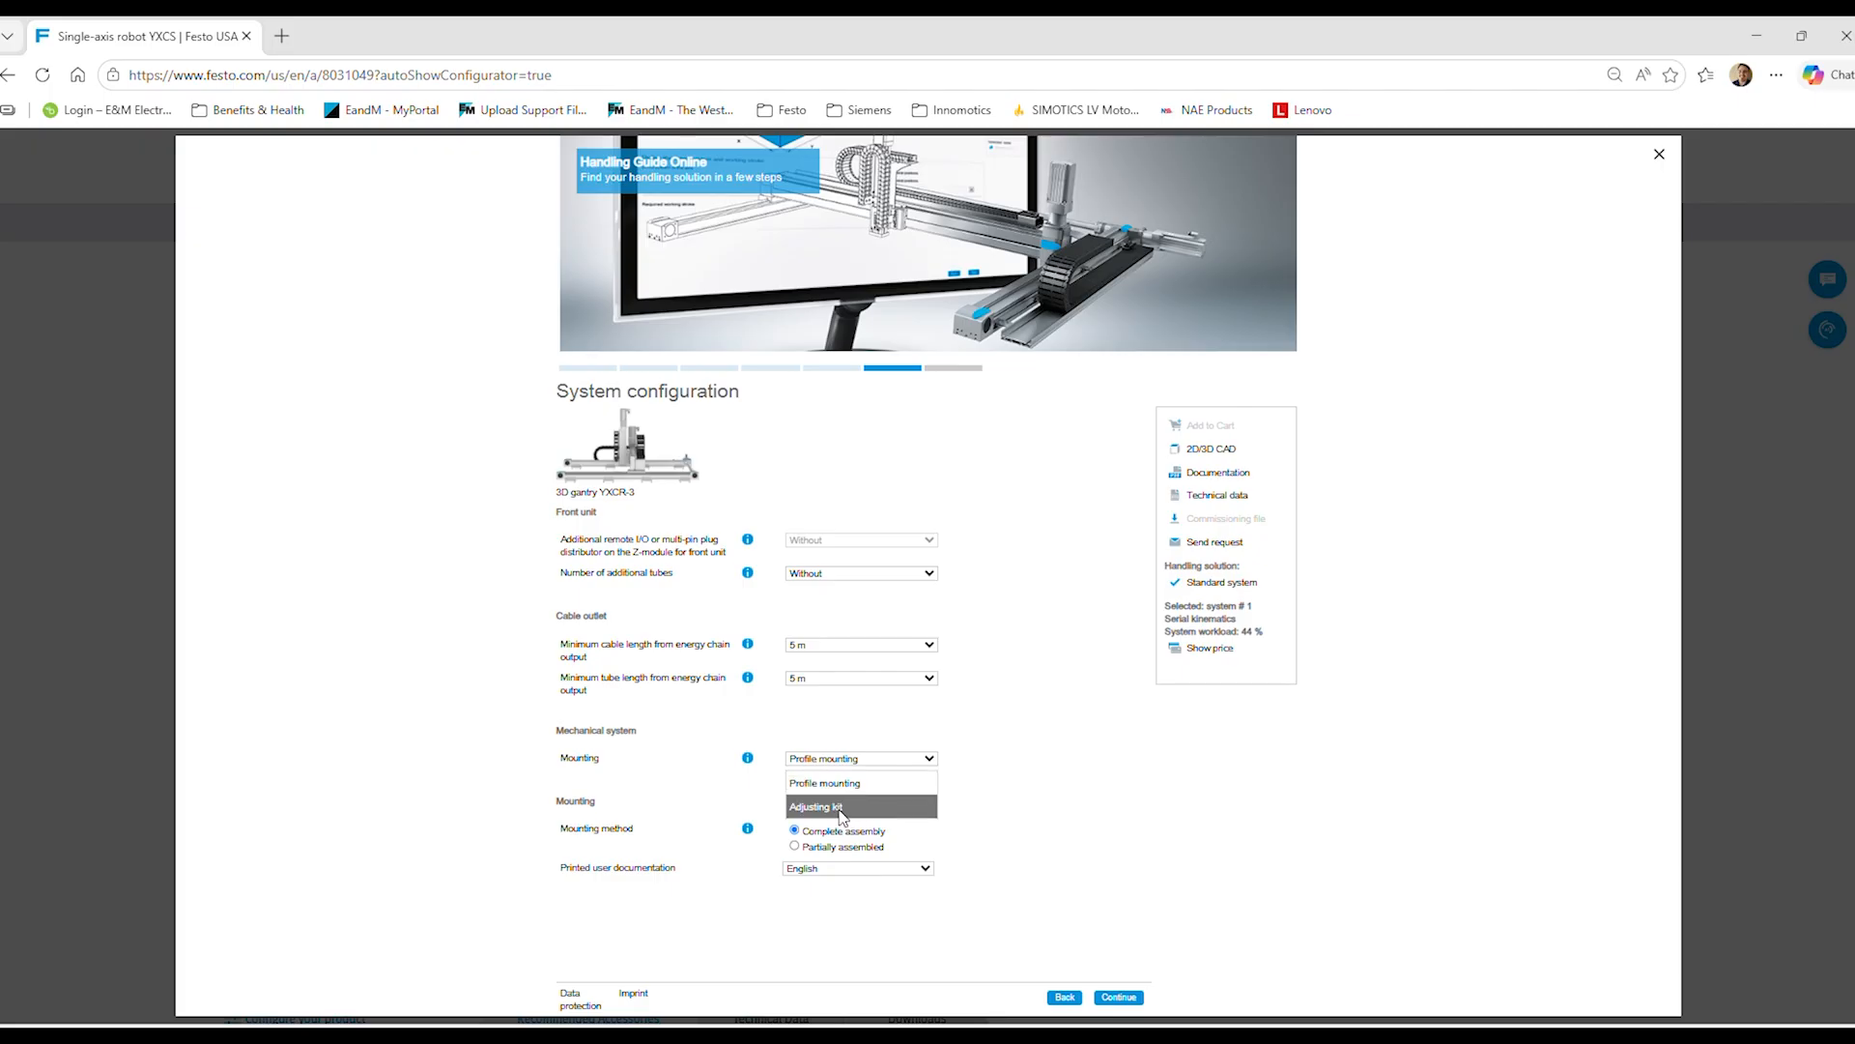
click(1010, 788)
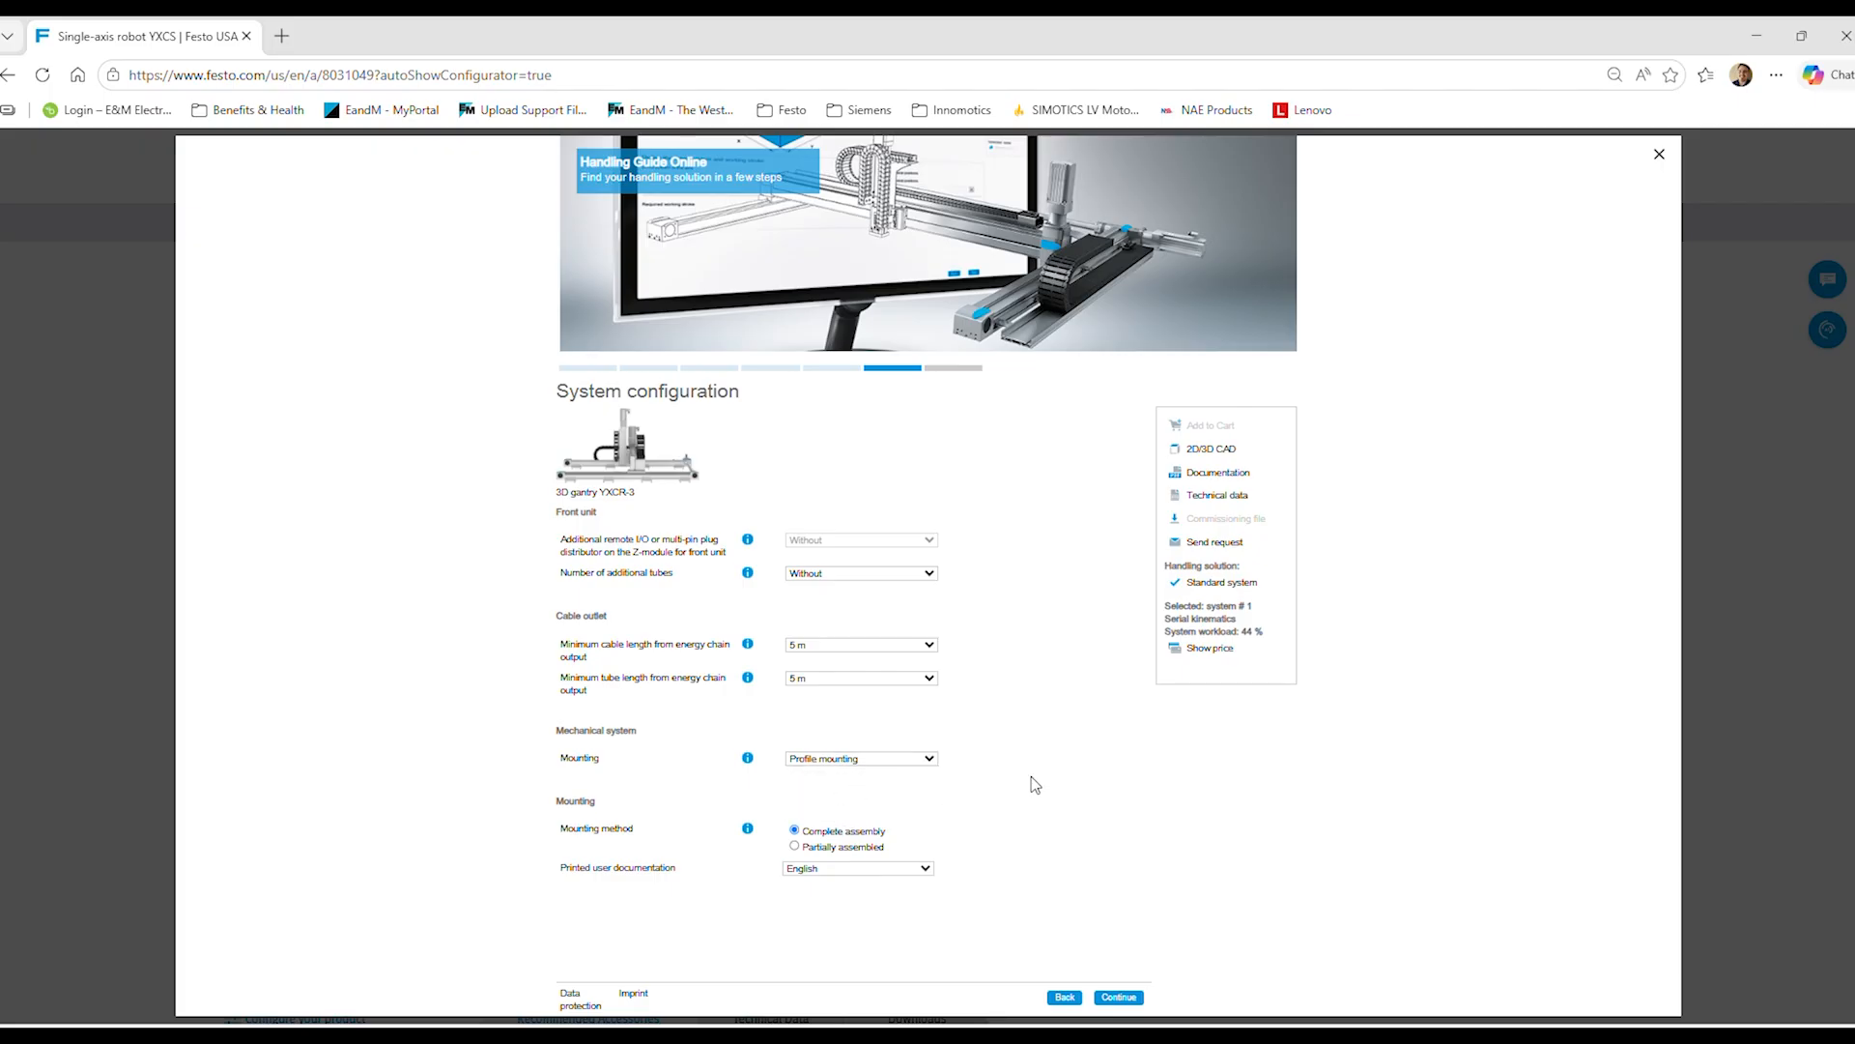
click(751, 761)
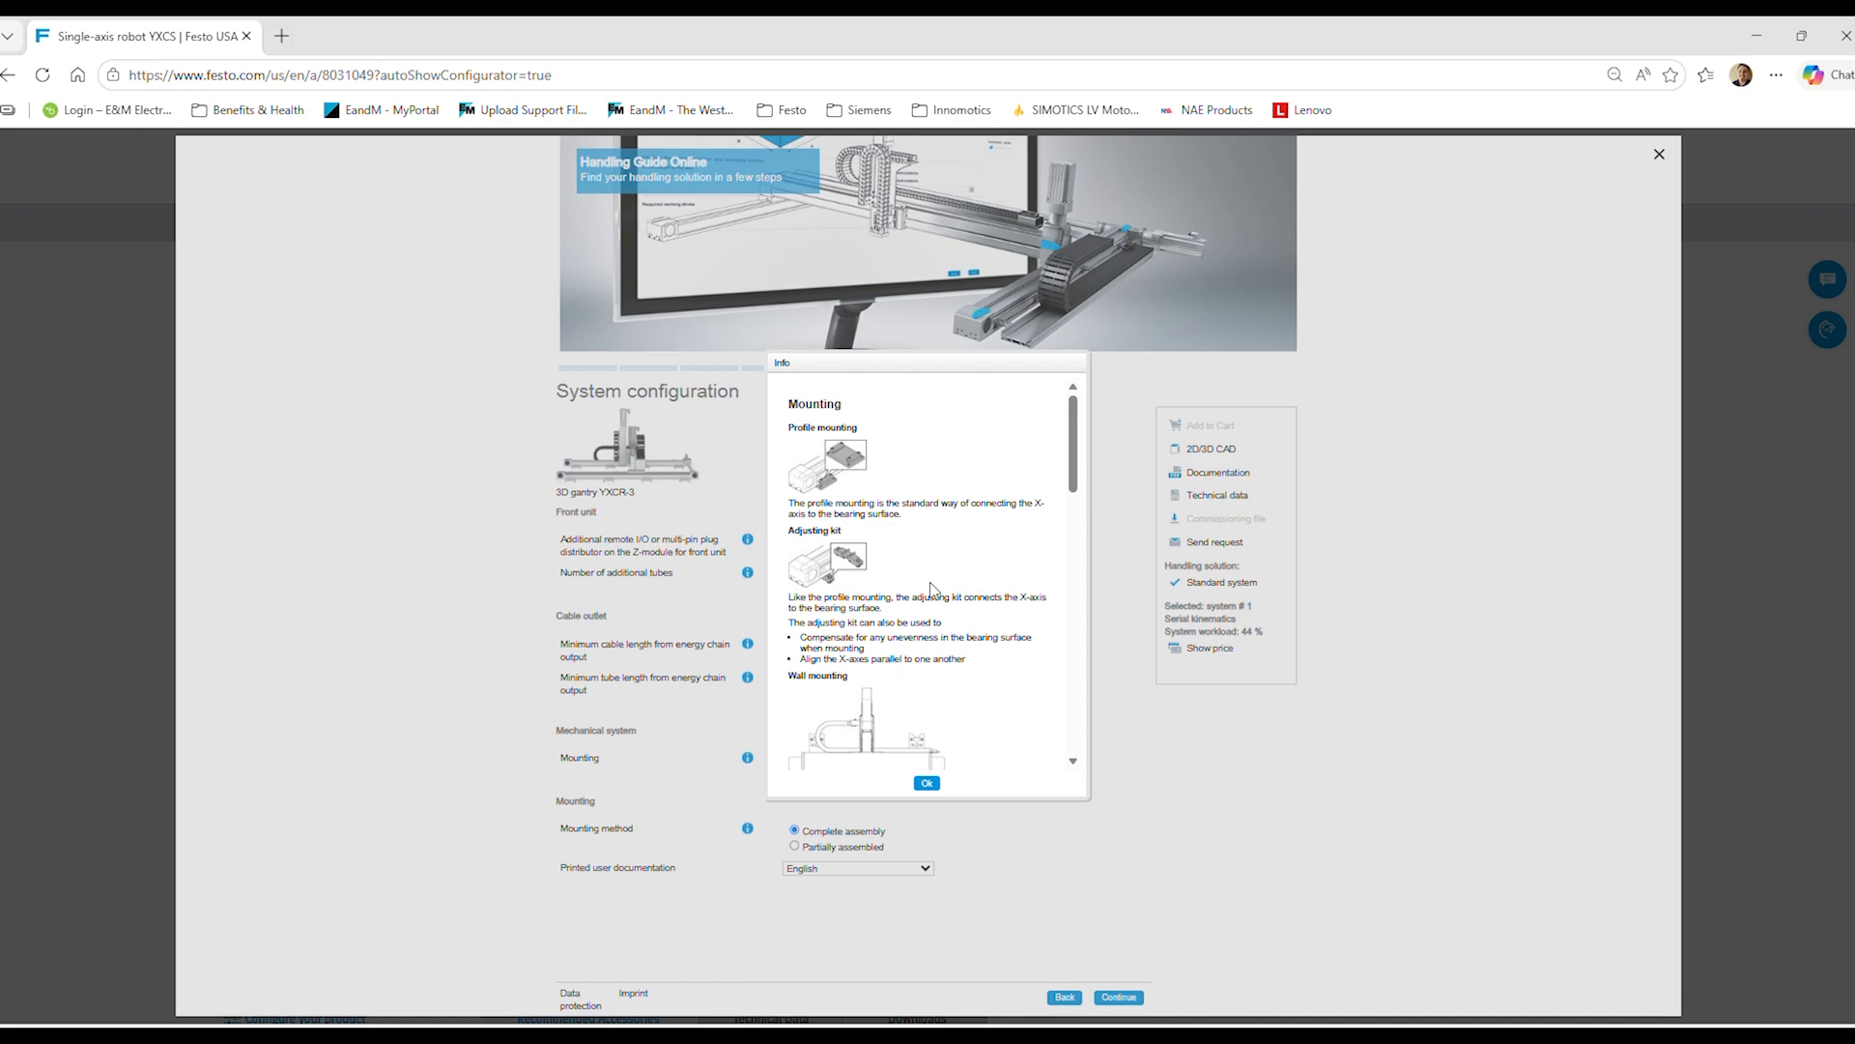
scroll(931, 587, down, 2)
scroll(845, 486, down, 1)
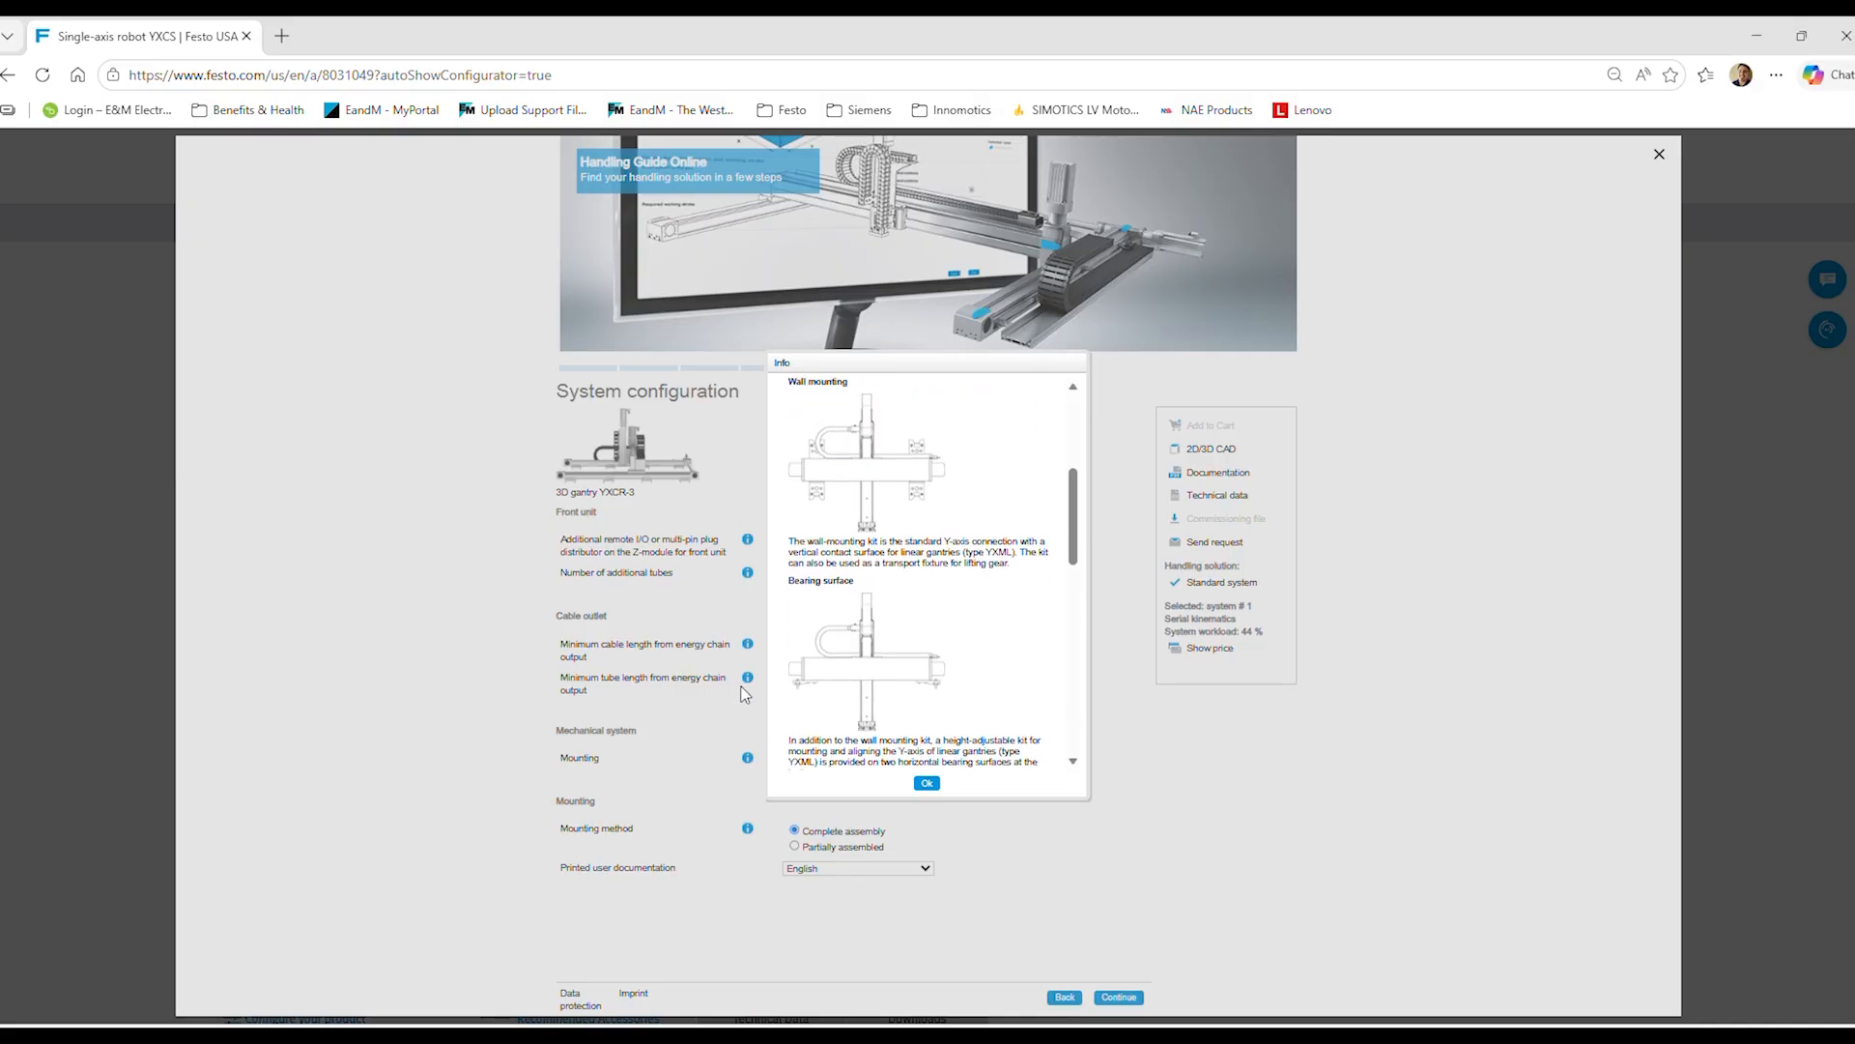
scroll(891, 717, up, 1)
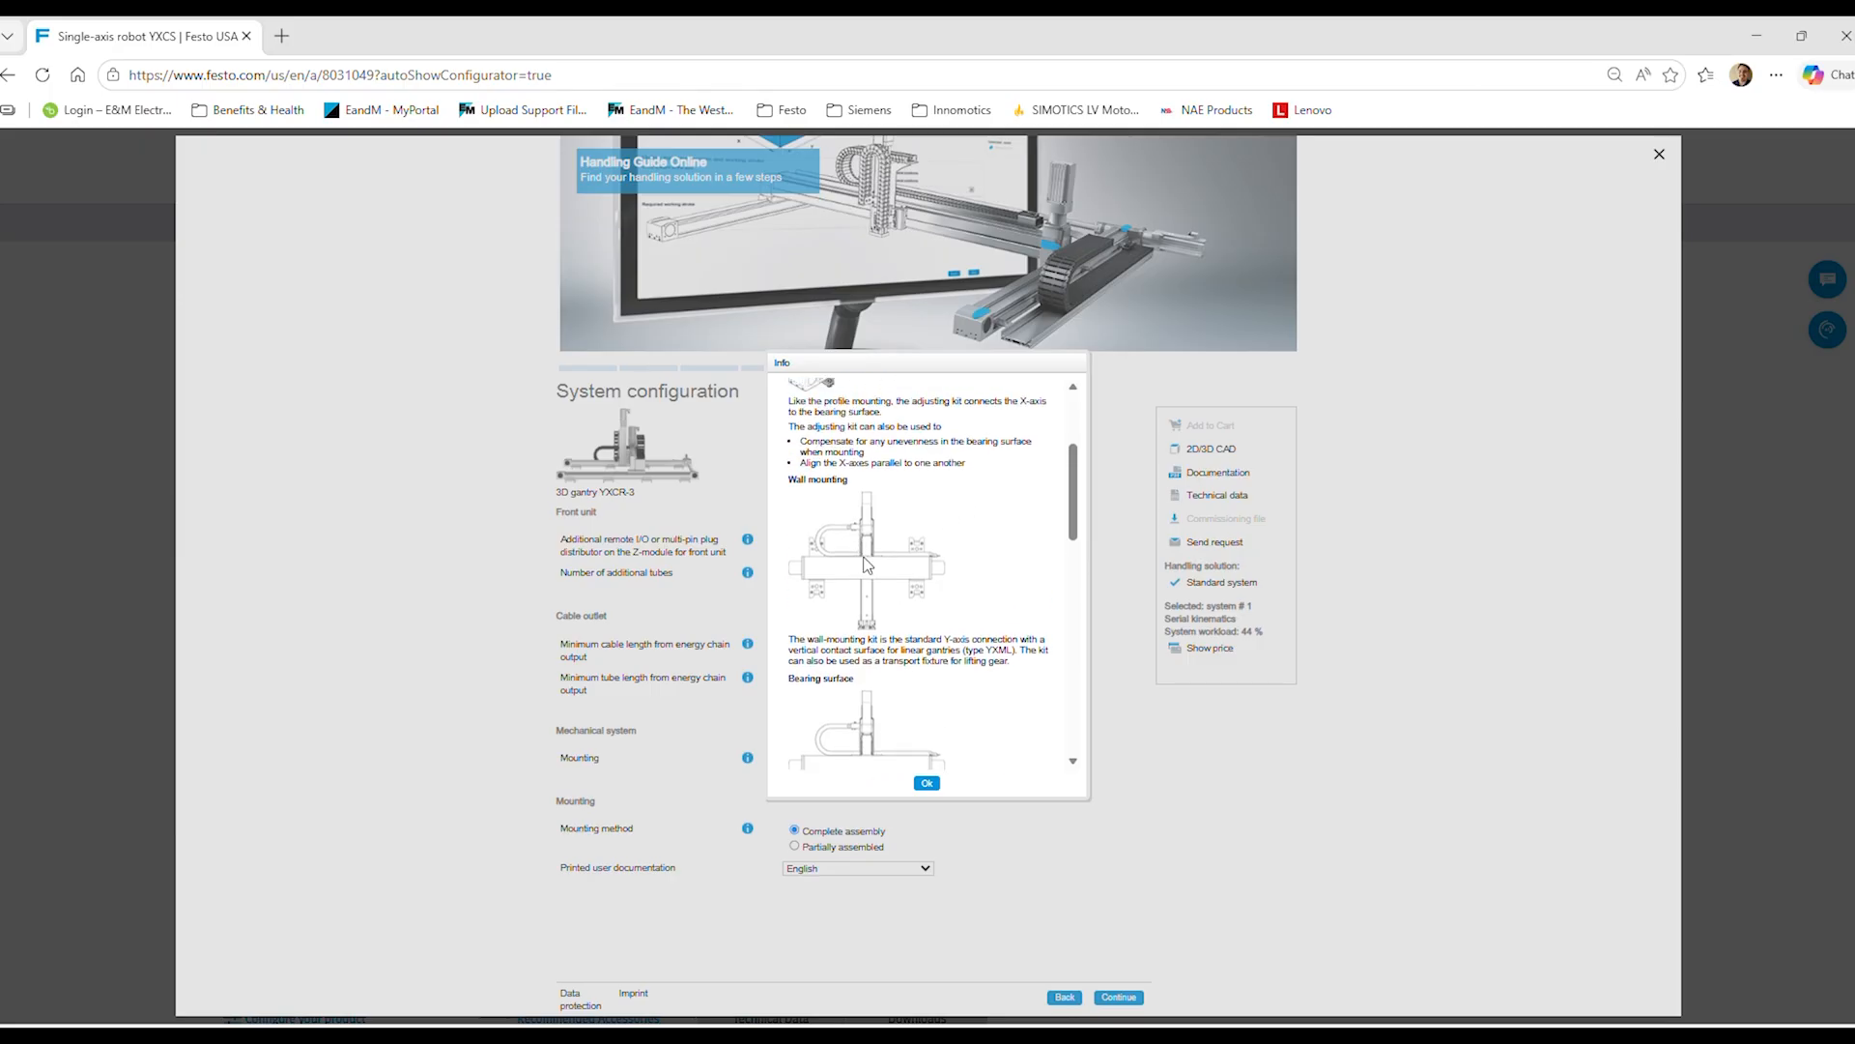
click(928, 785)
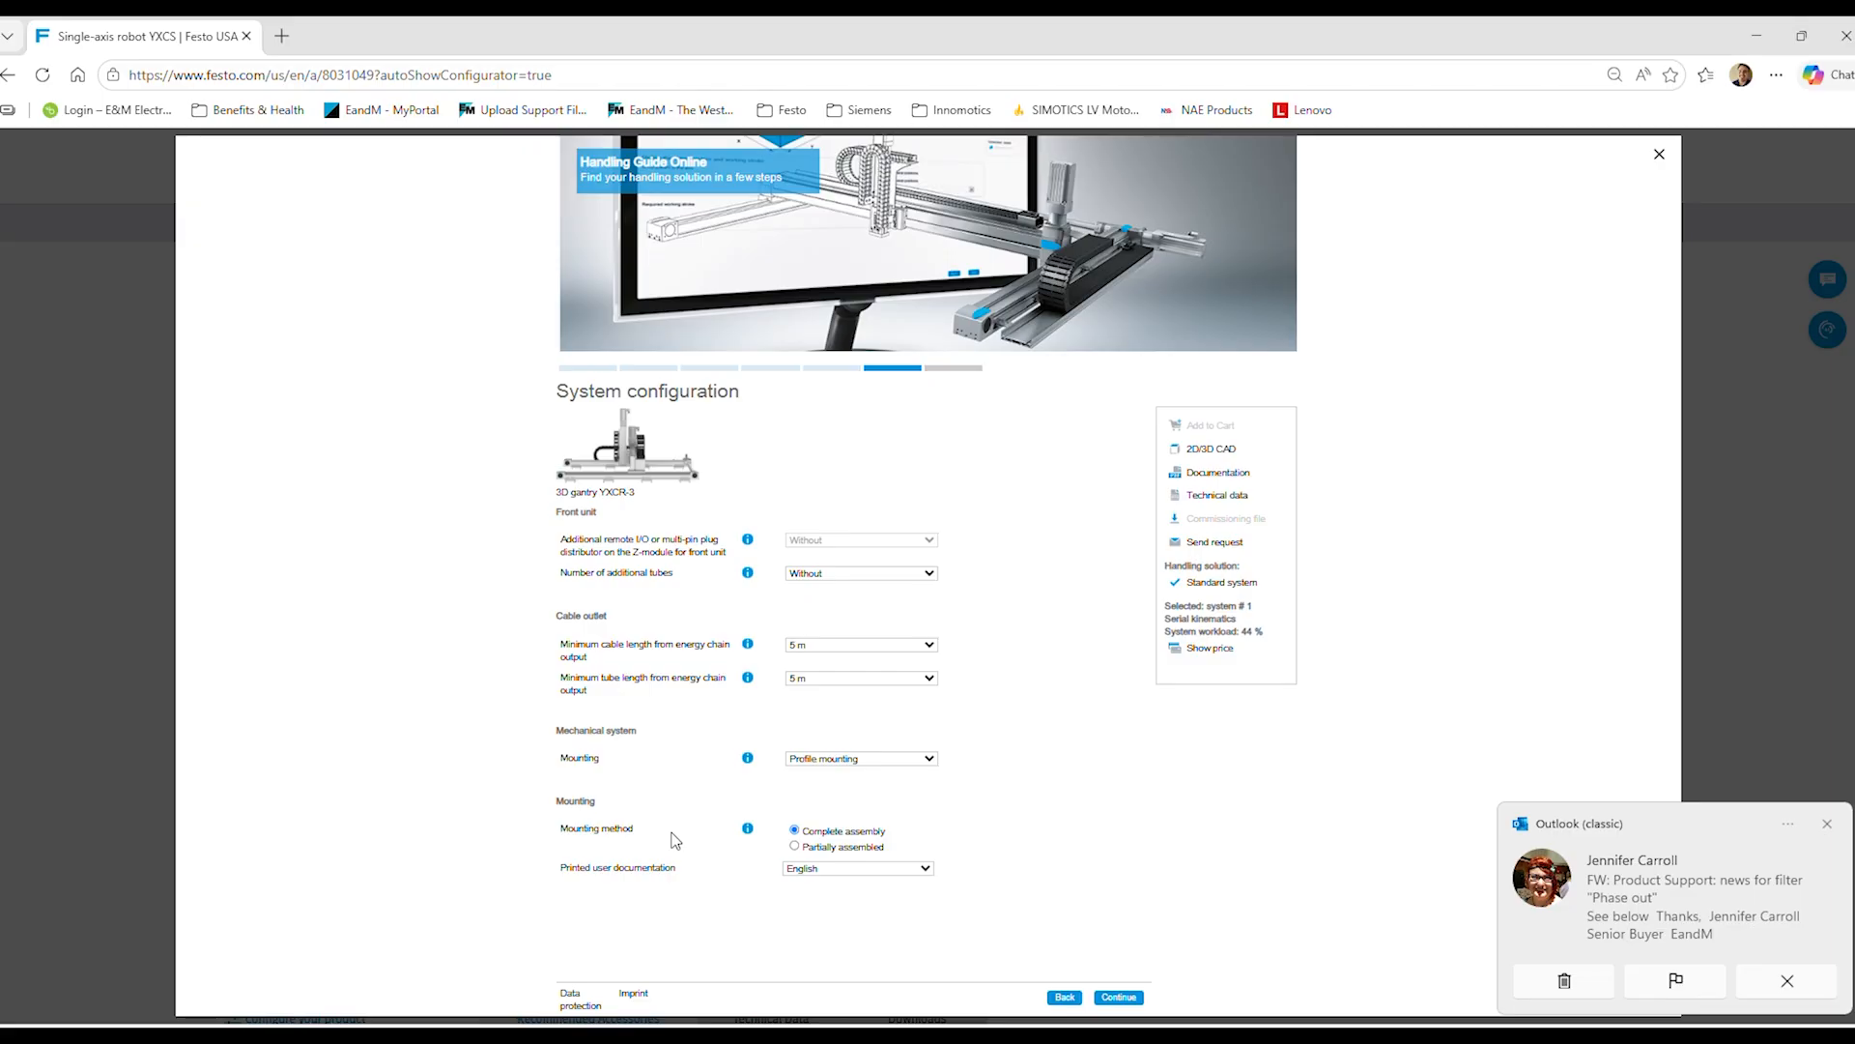
- Check the languages for the printed user documentation, keep English, and continue to the handling solution overview
click(860, 874)
click(863, 882)
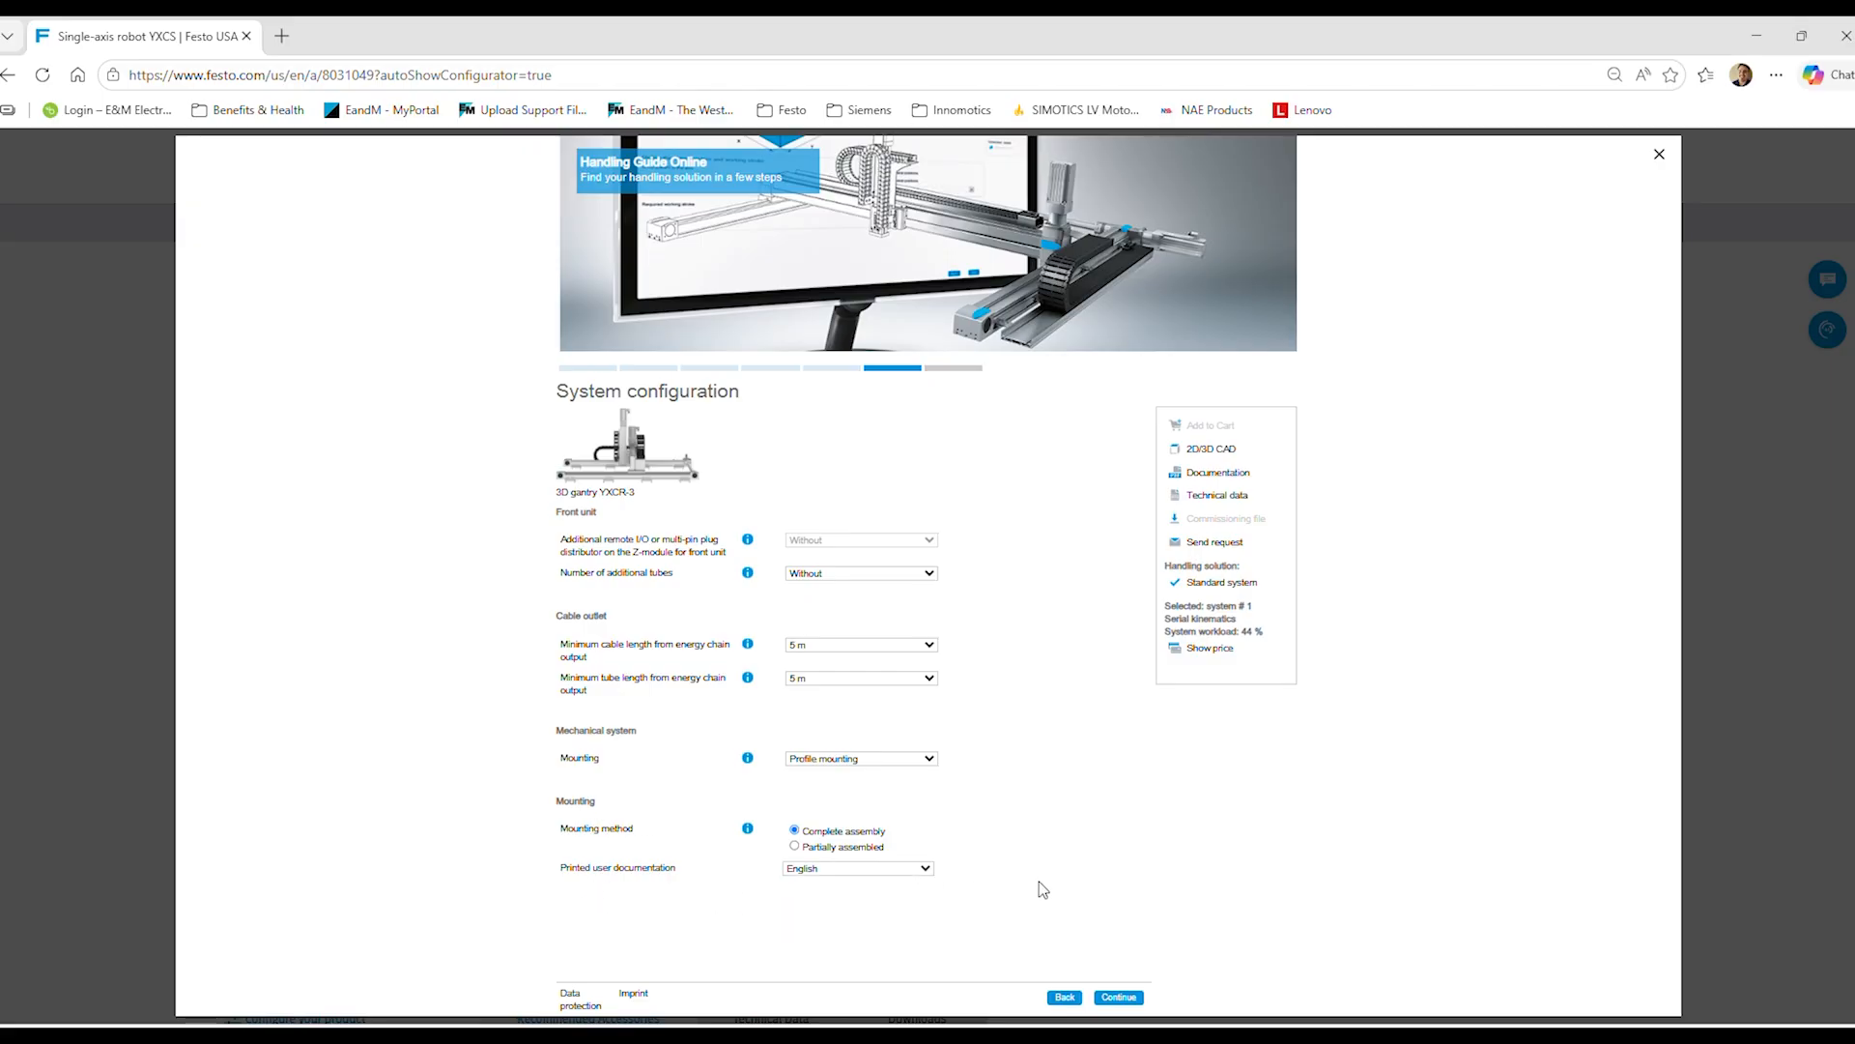
click(909, 869)
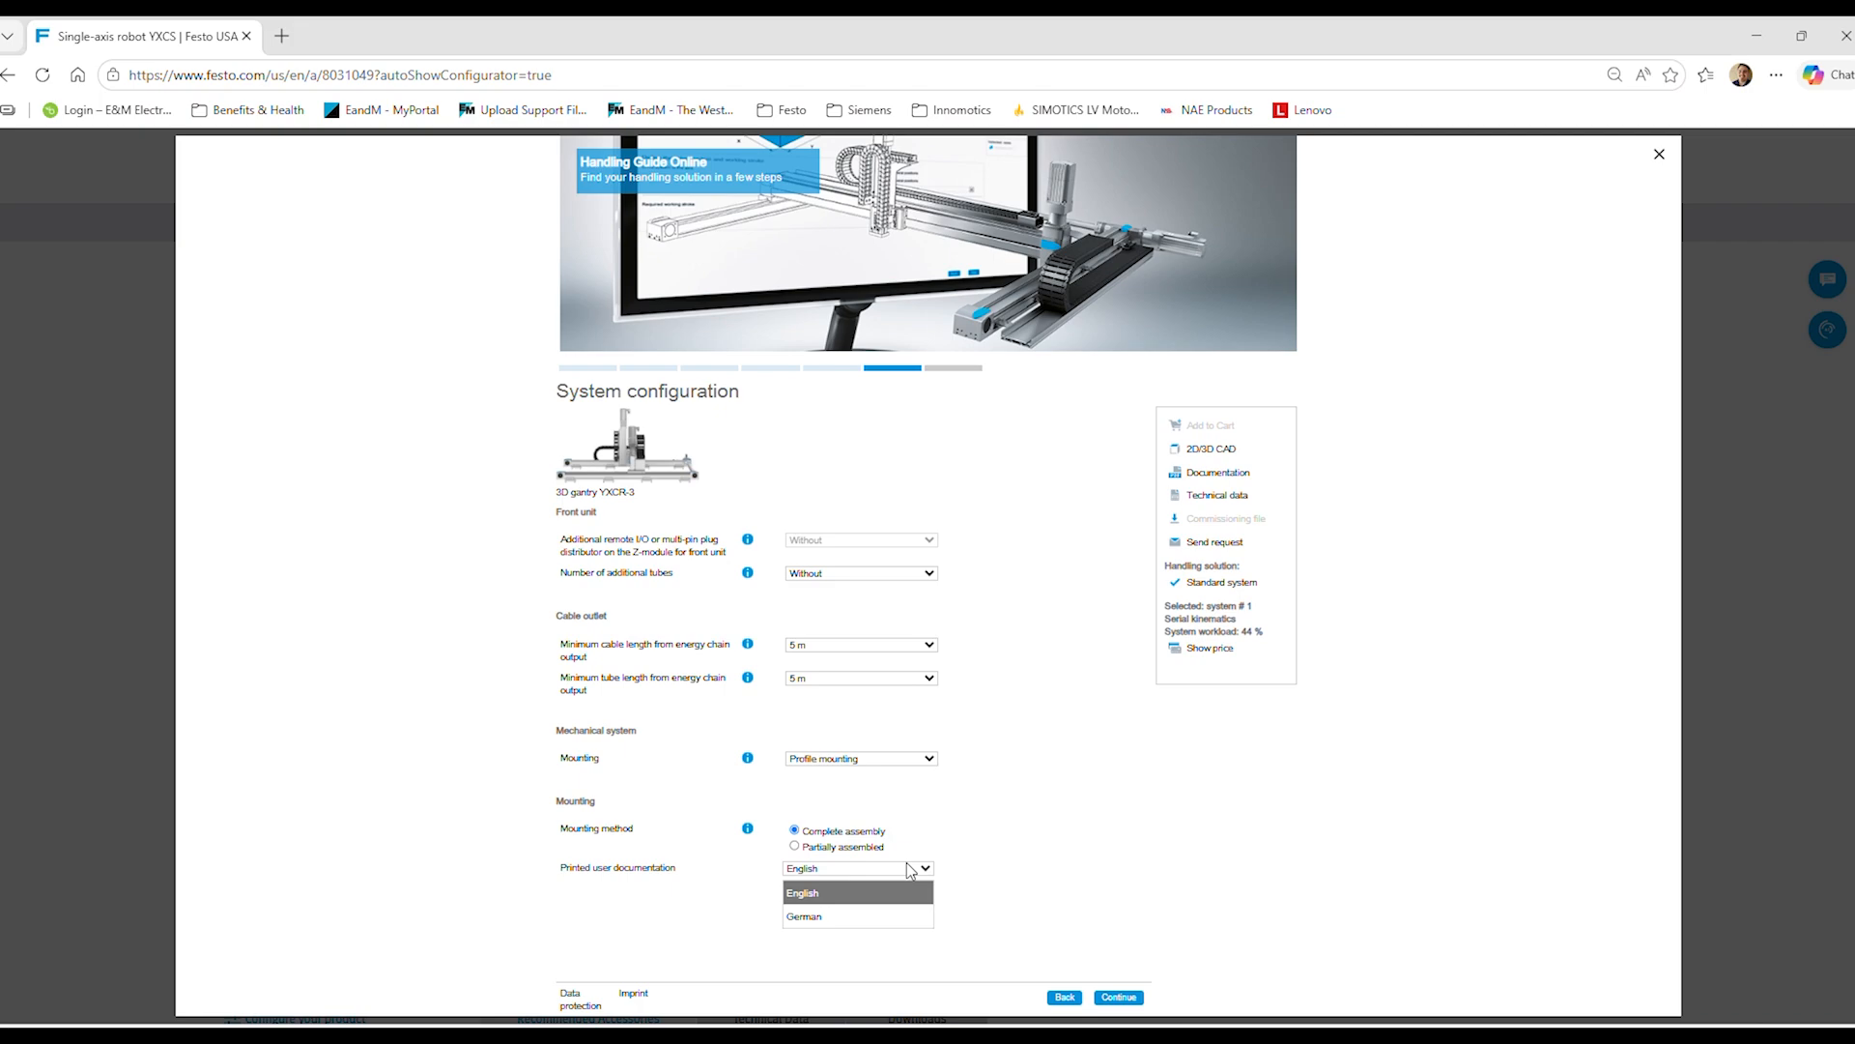
click(1025, 863)
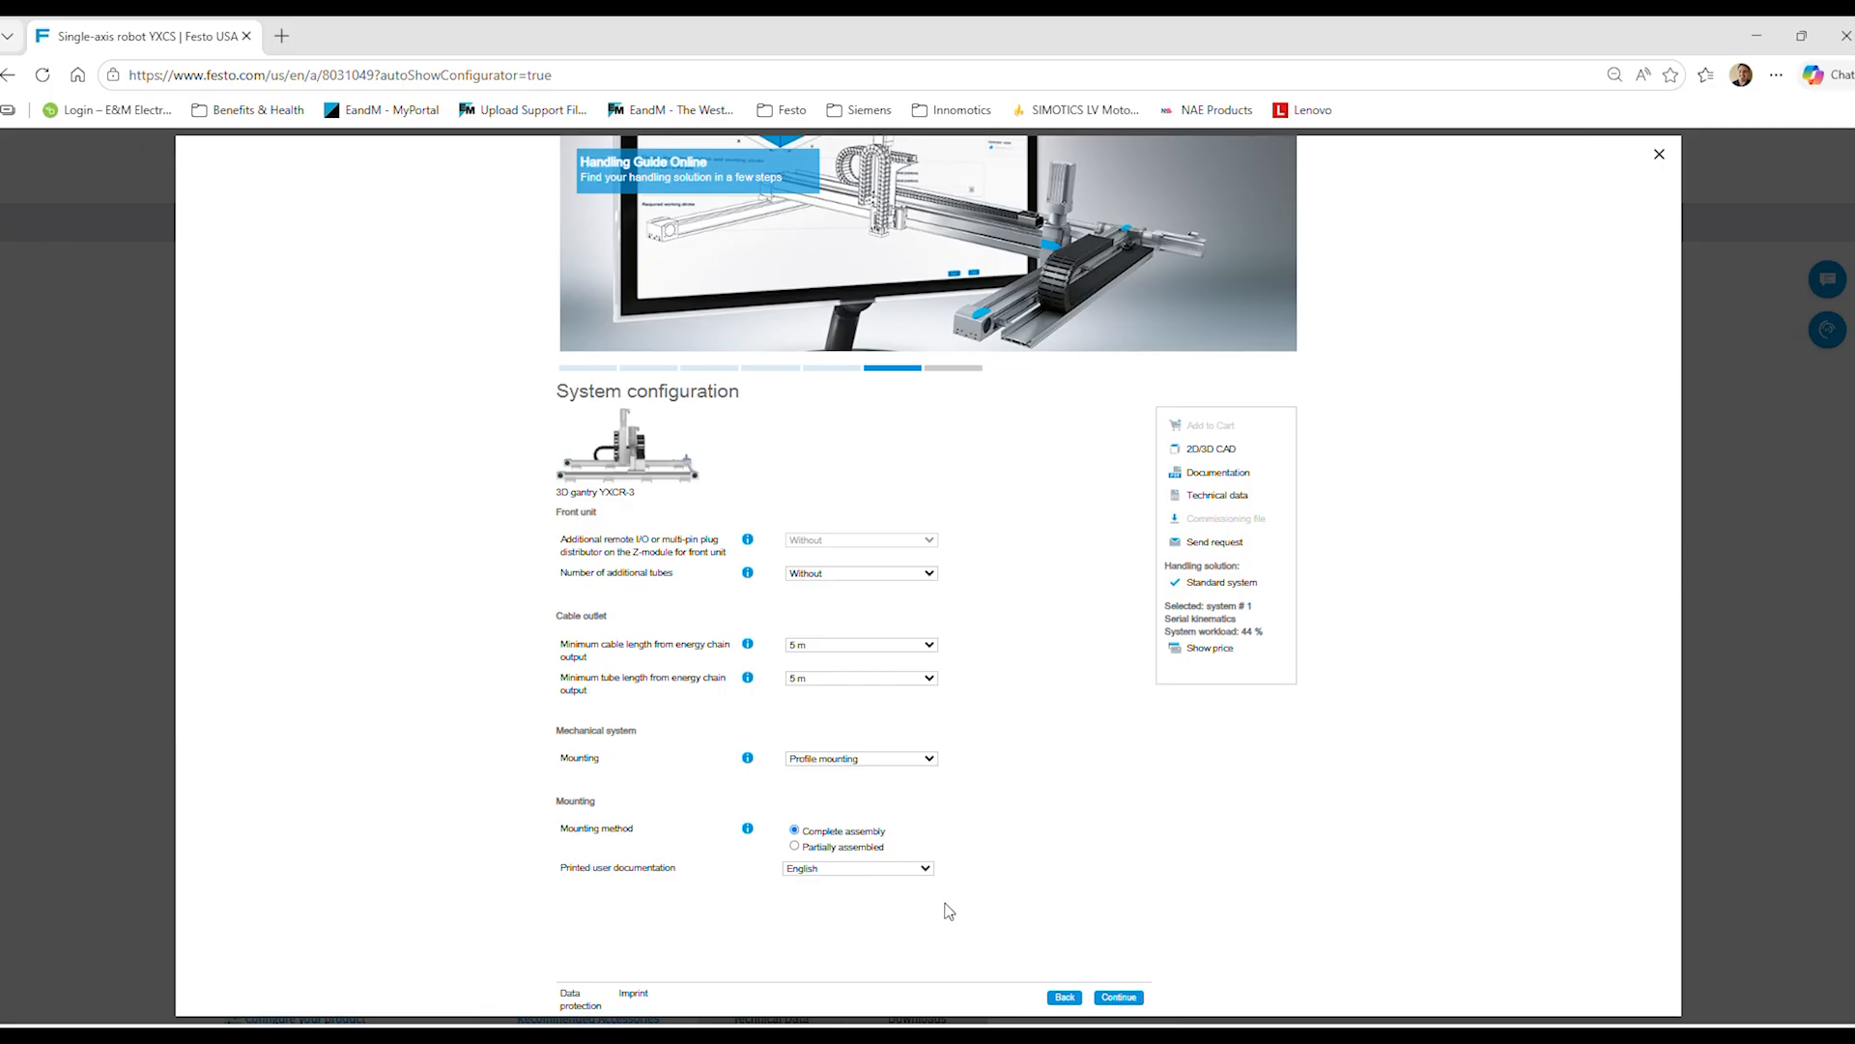
click(1119, 996)
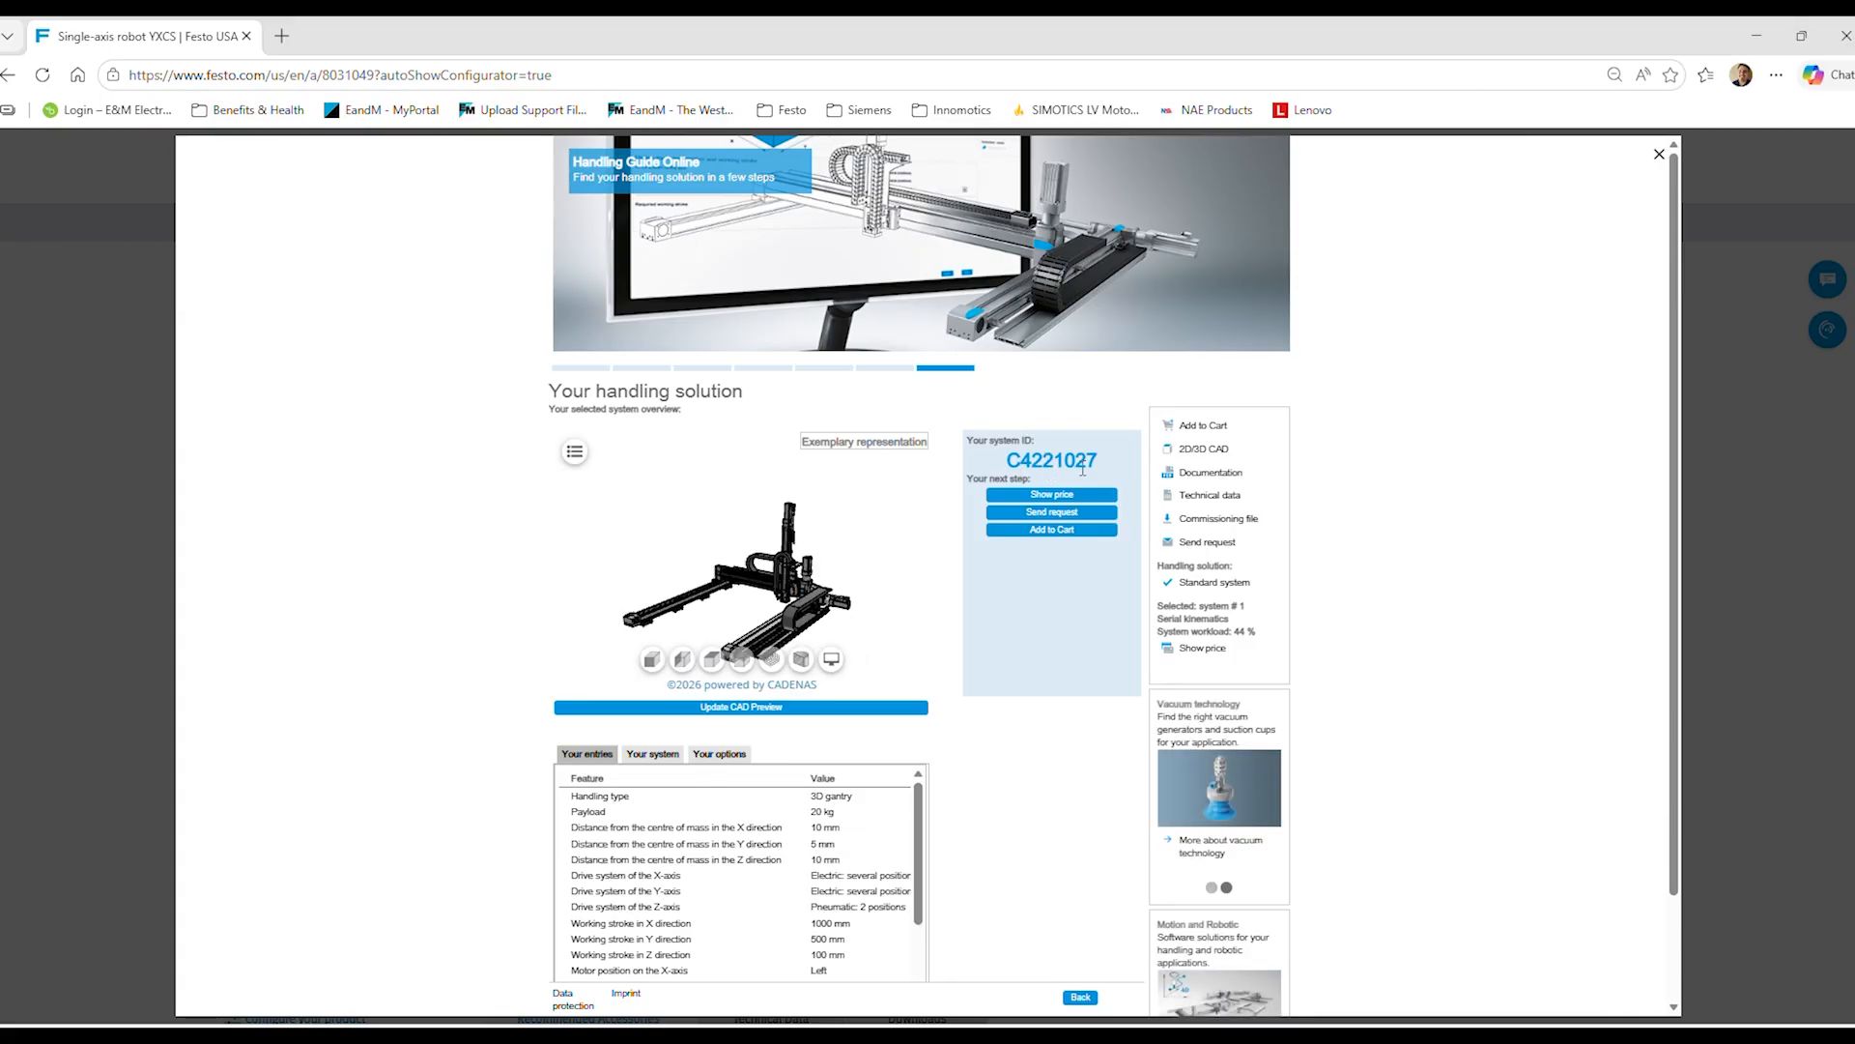
- Highlight the system ID in the handling solution overview
drag(1101, 464, 1000, 468)
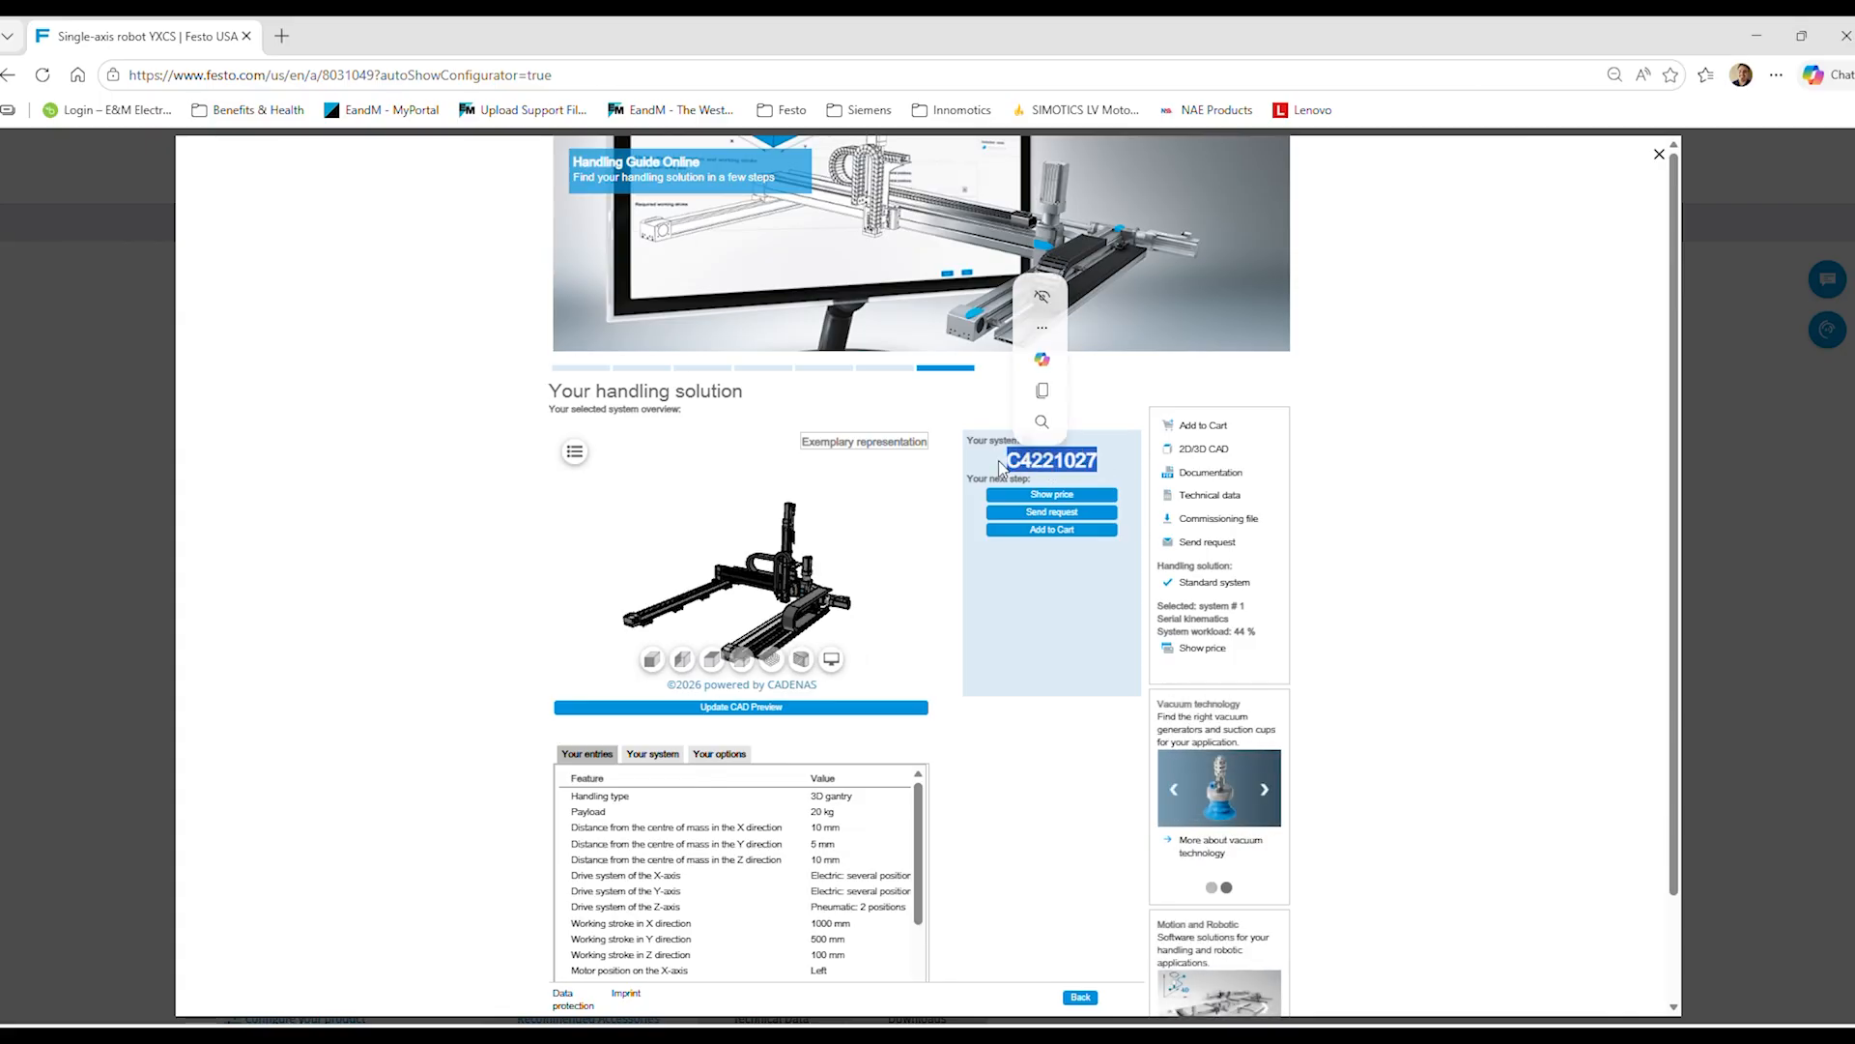
click(999, 467)
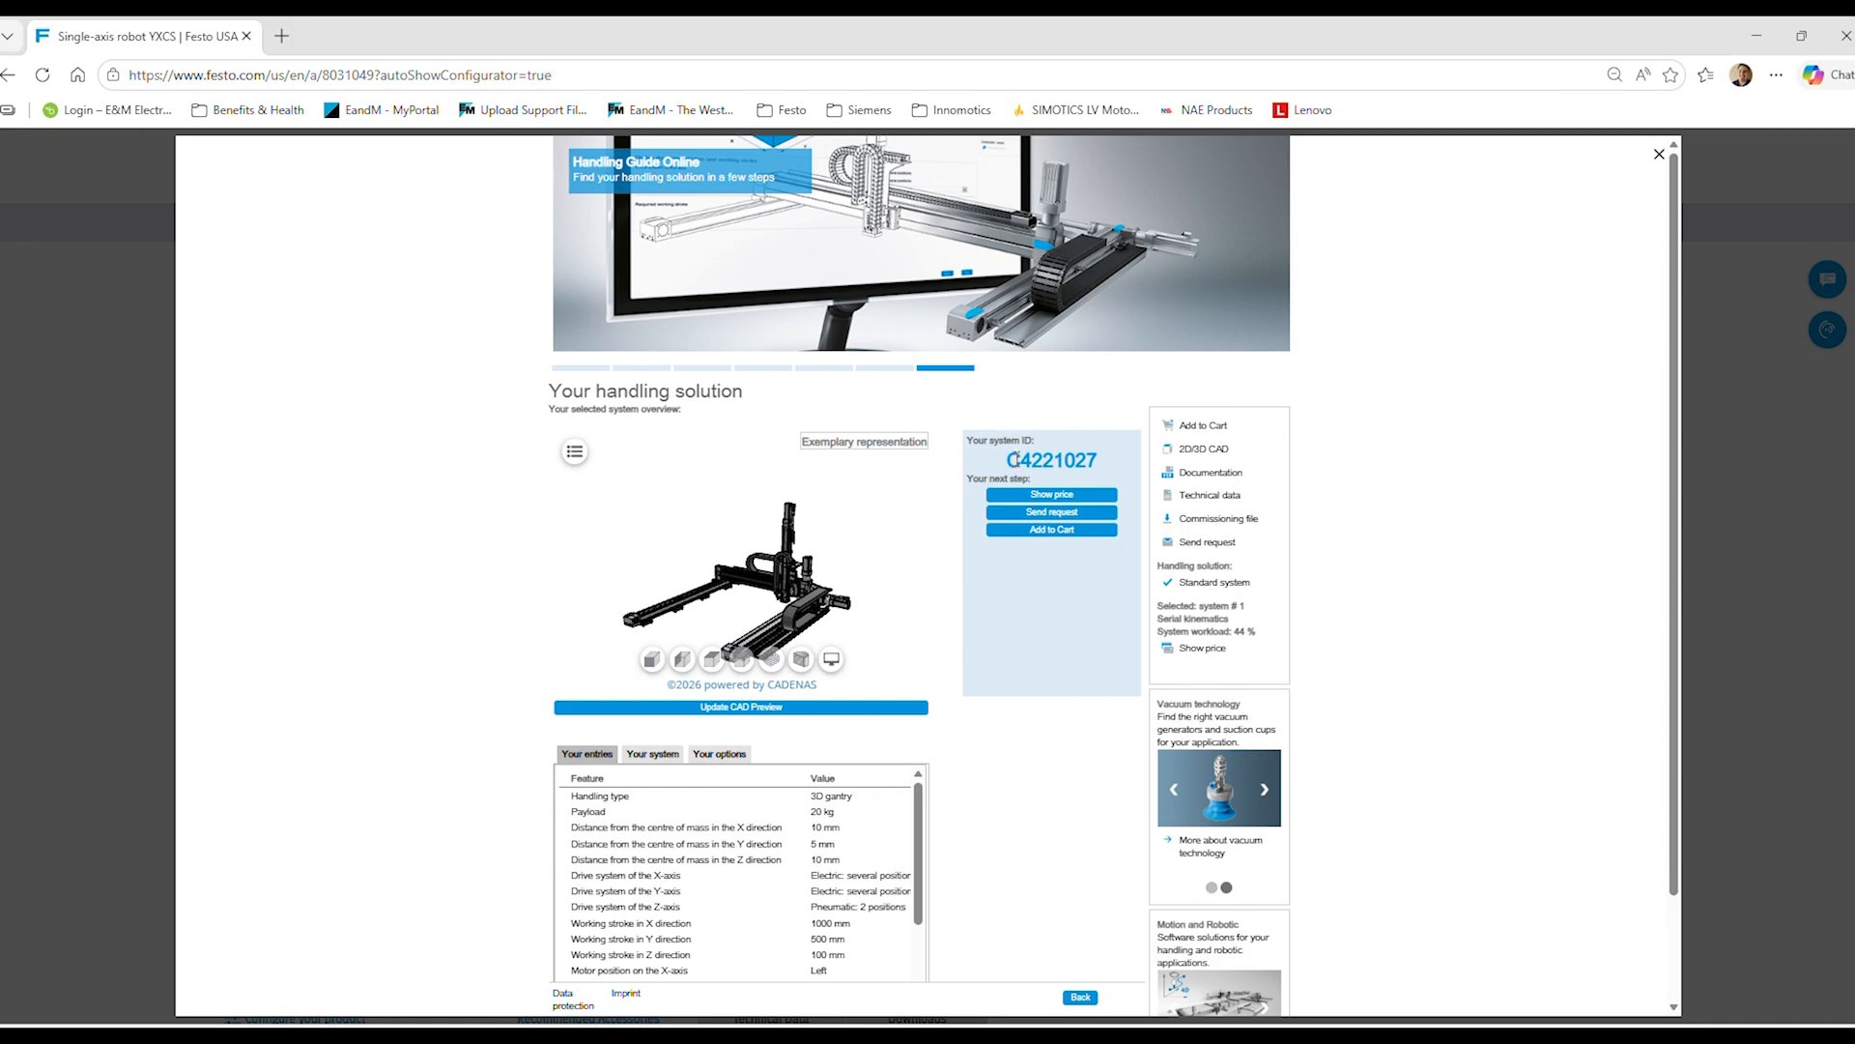
drag(1005, 467, 1102, 463)
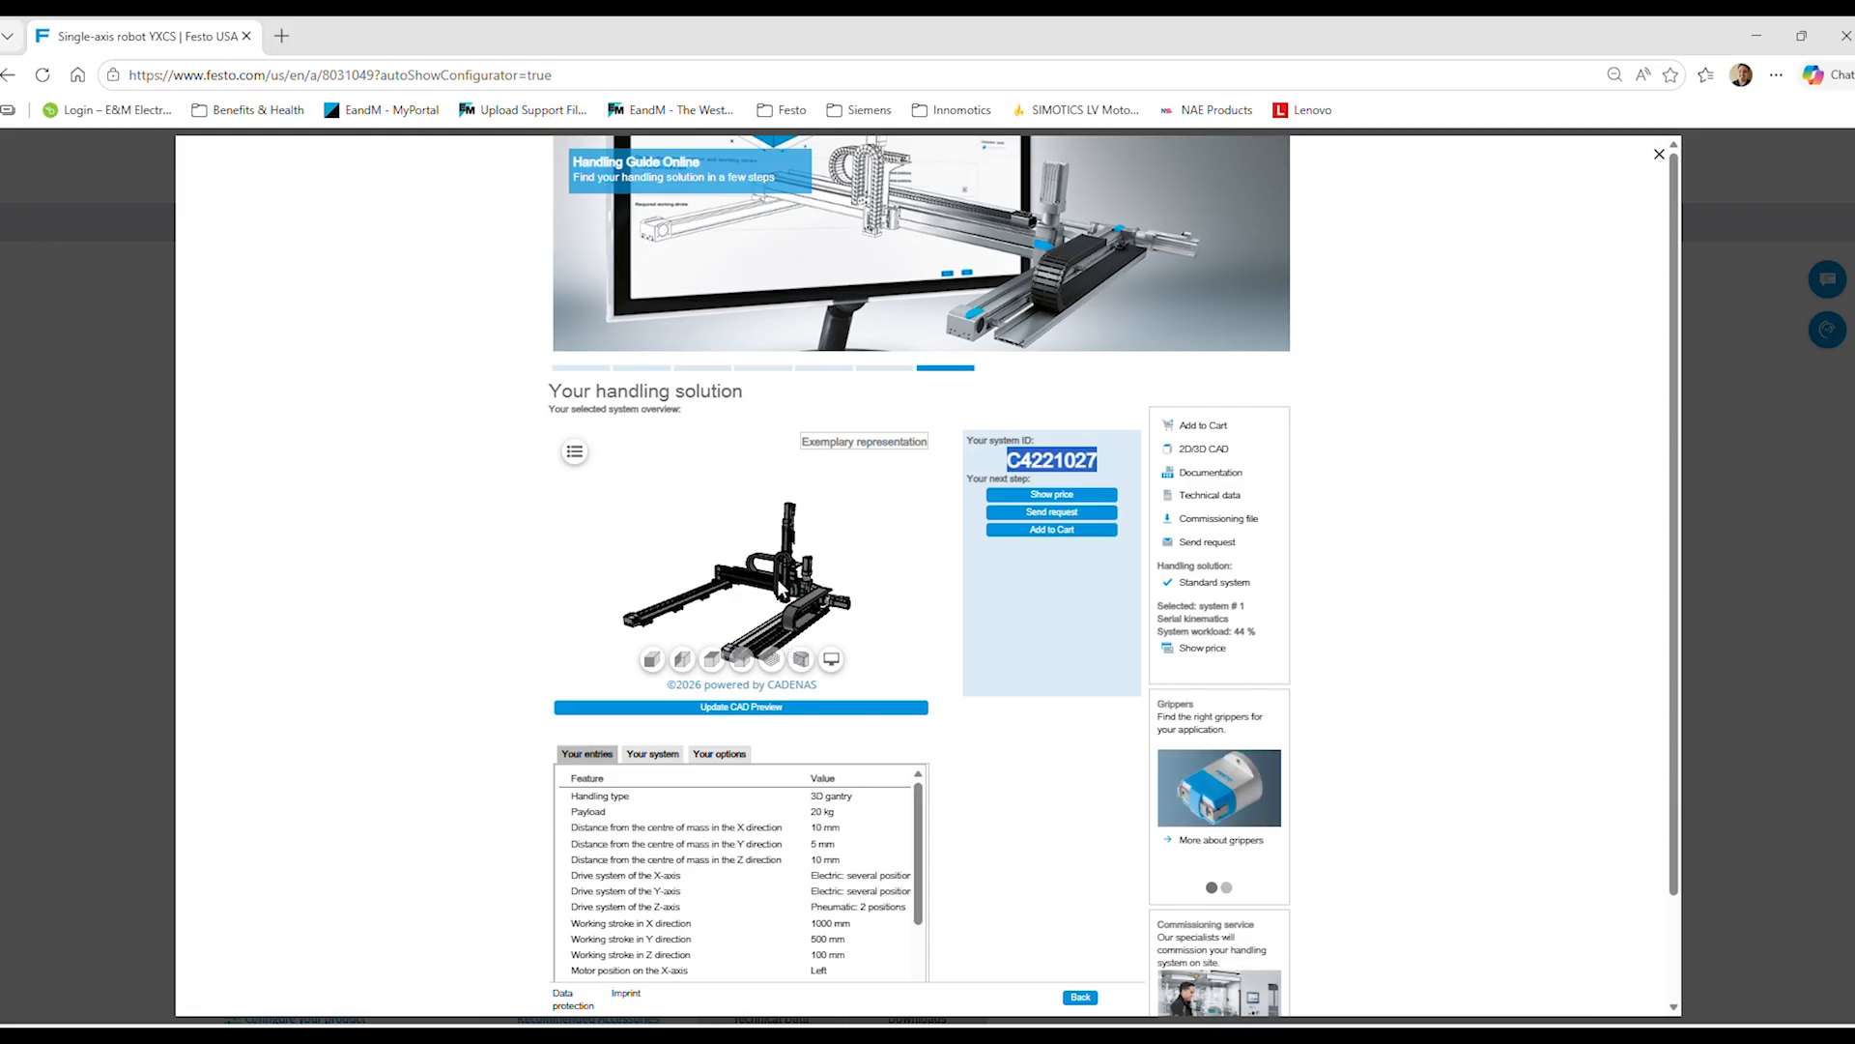
- Inspect the gantry's 3D CAD preview from several angles in full screen with its overall dimensions displayed, and return to the overview
drag(763, 619, 802, 607)
drag(716, 513, 837, 664)
click(833, 661)
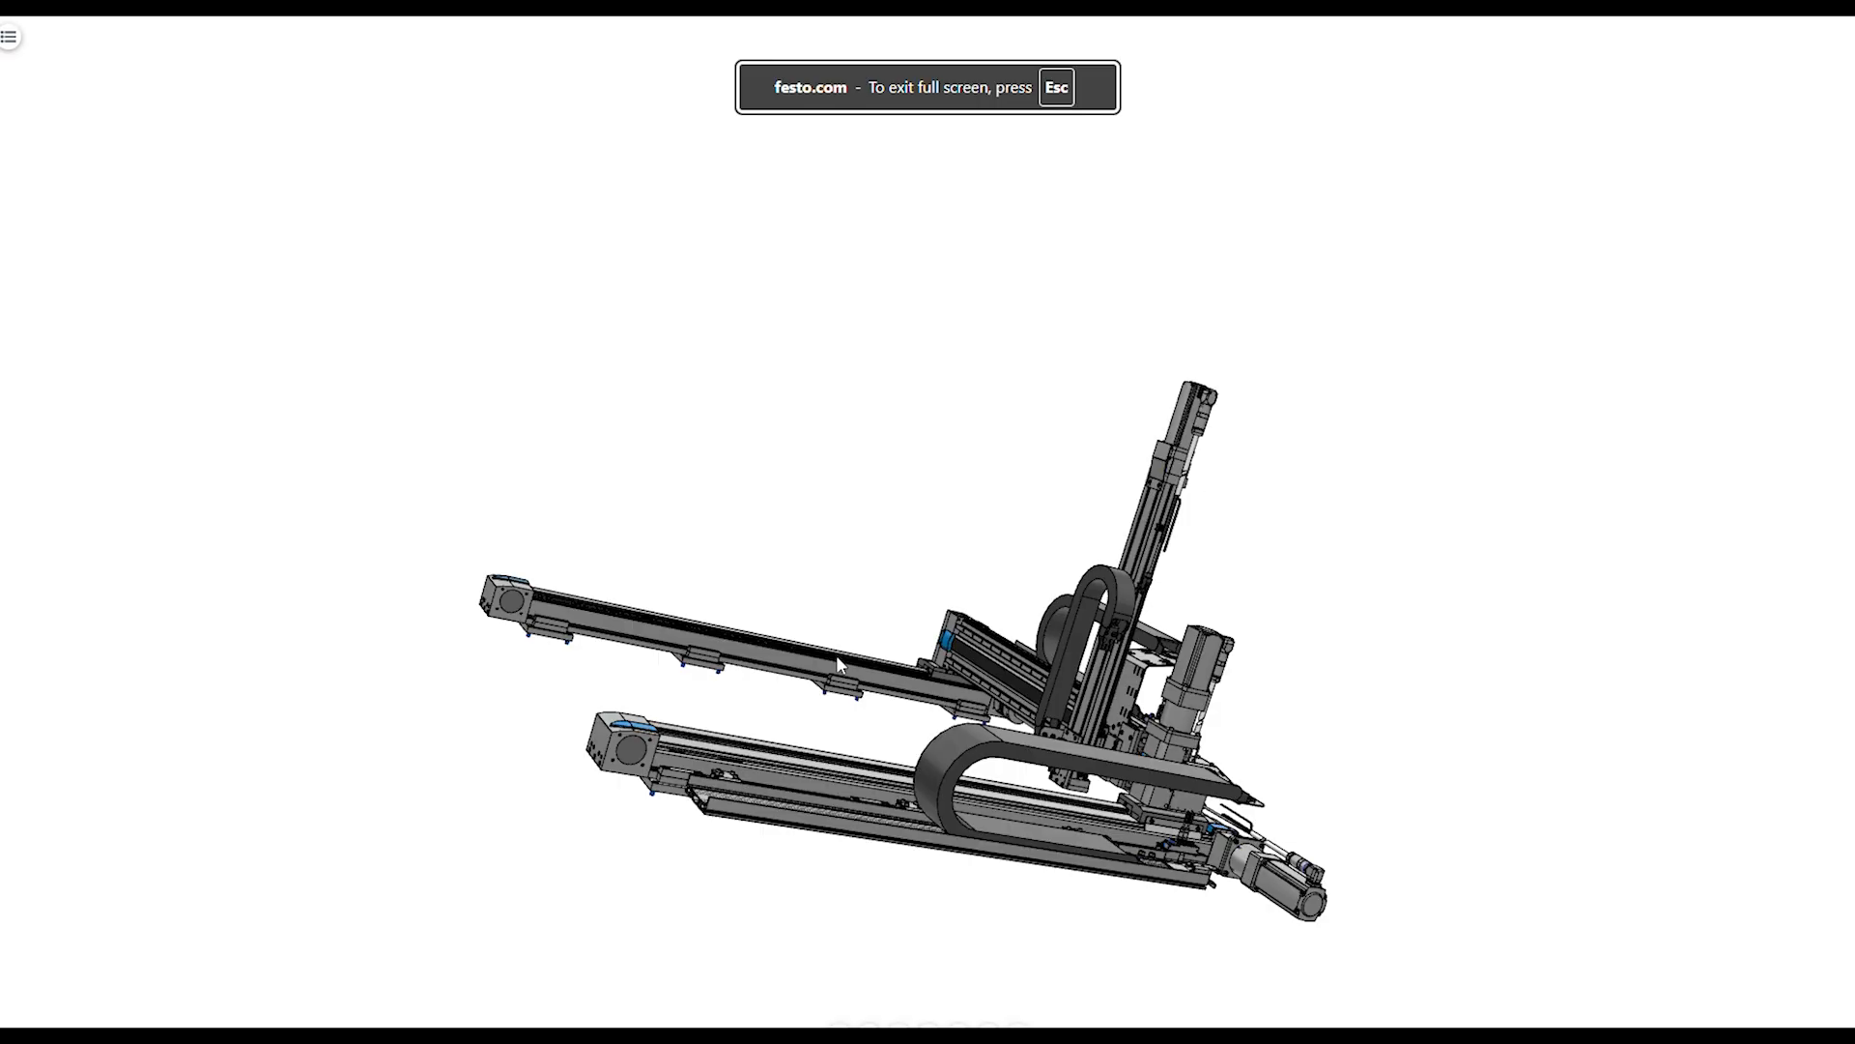
drag(1266, 619, 1058, 1005)
click(958, 1023)
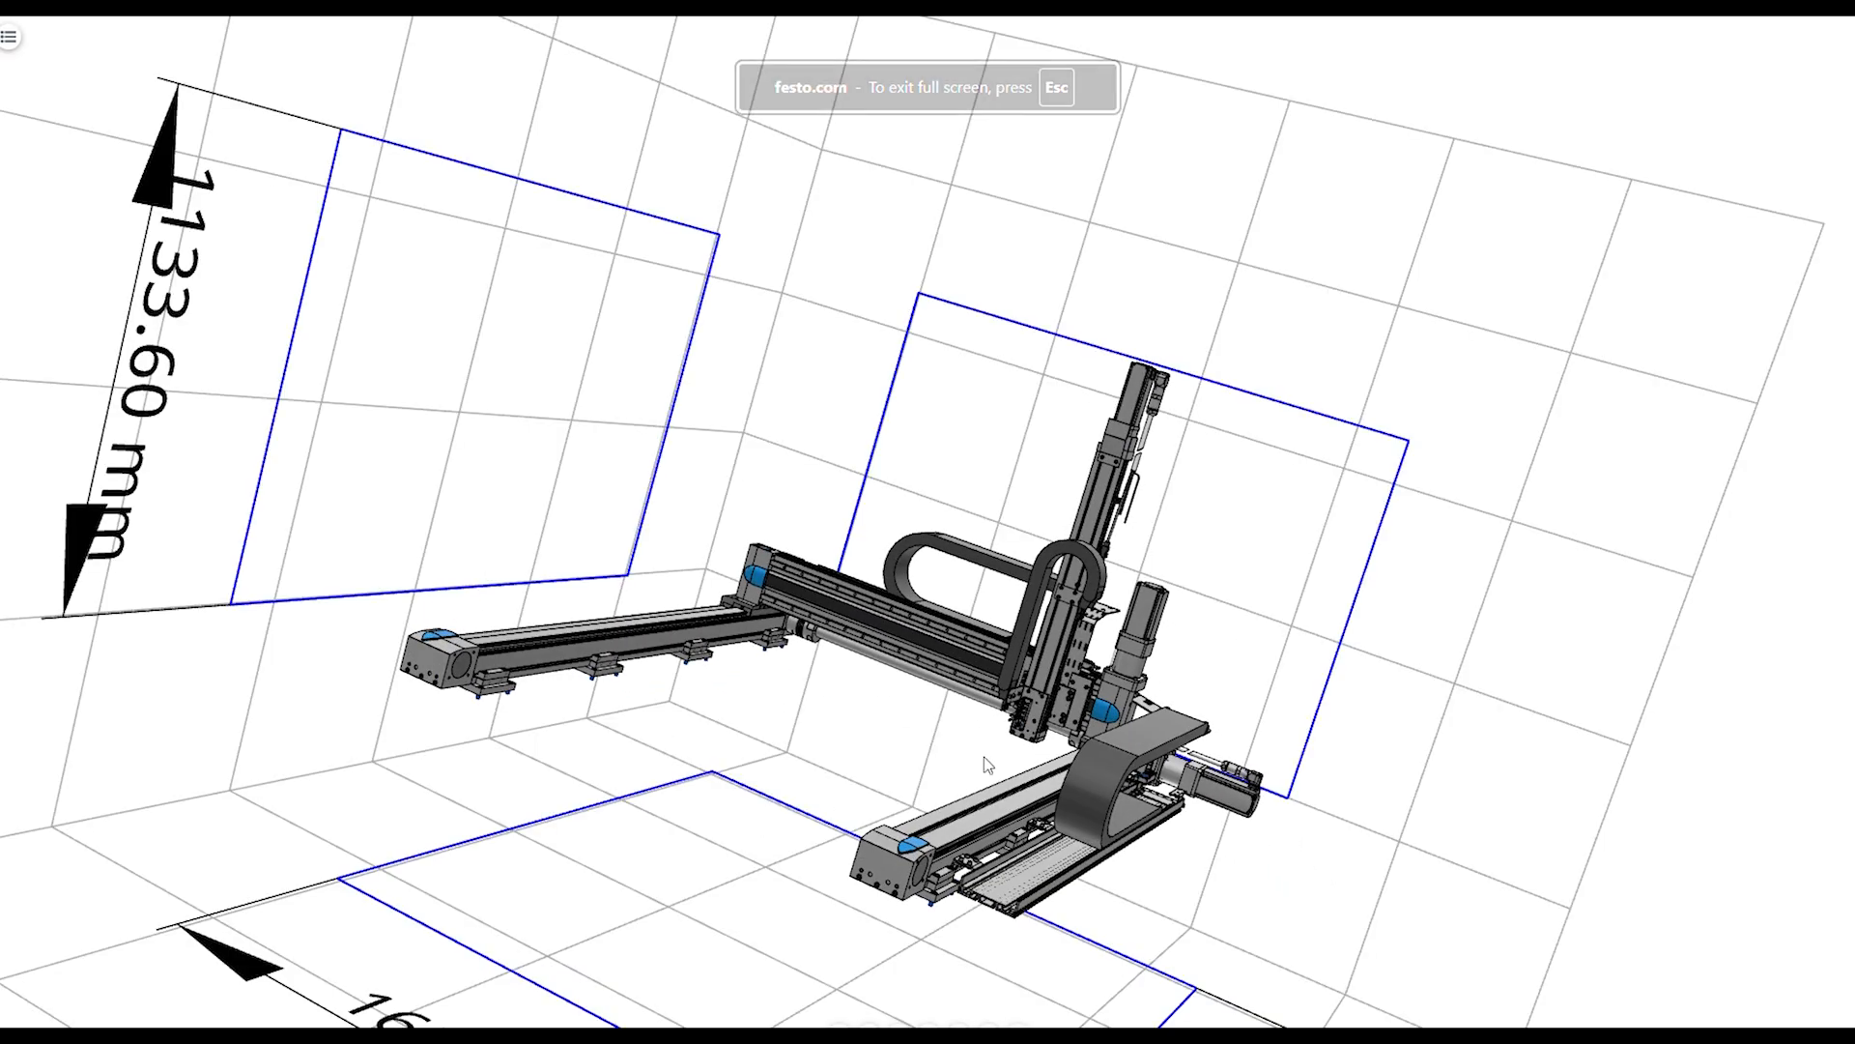
drag(987, 761, 869, 570)
scroll(868, 642, down, 4)
key(Escape)
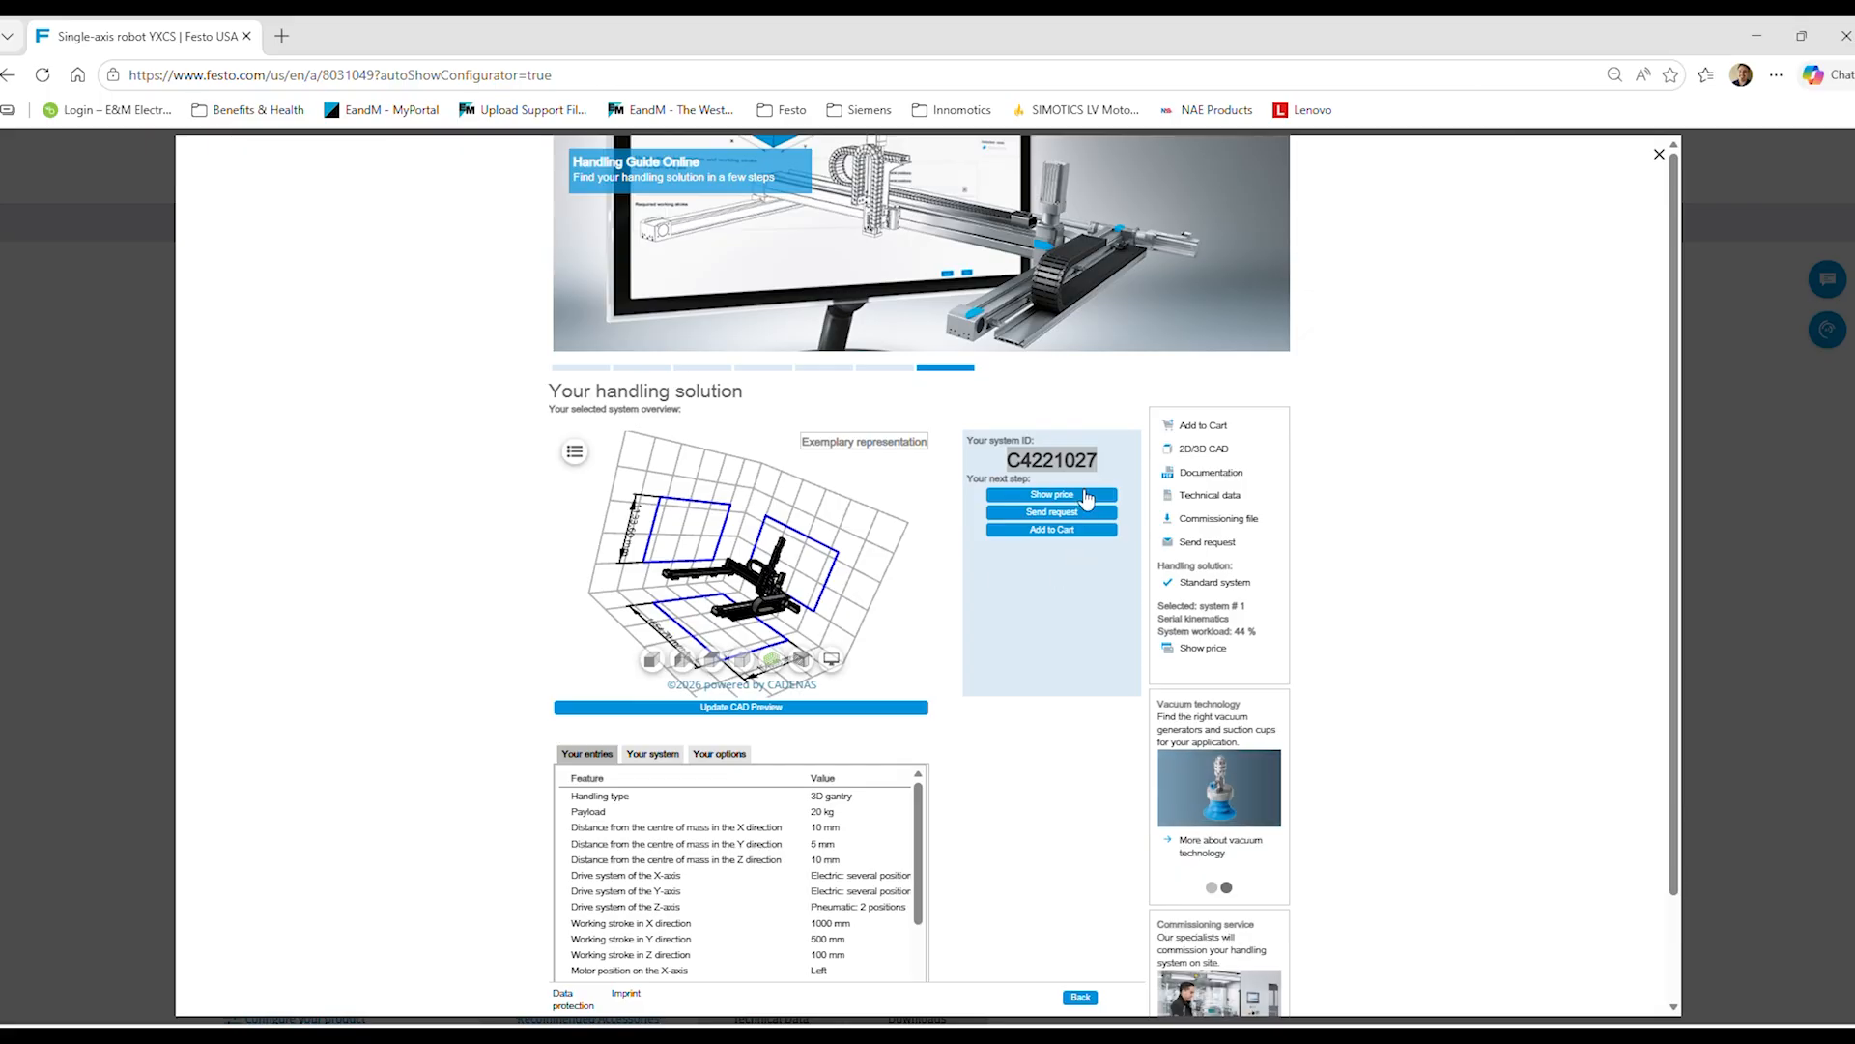
- Copy the system ID of the handling solution and close the configurator despite the unsaved changes
drag(1104, 460, 1005, 469)
key(ctrl+c)
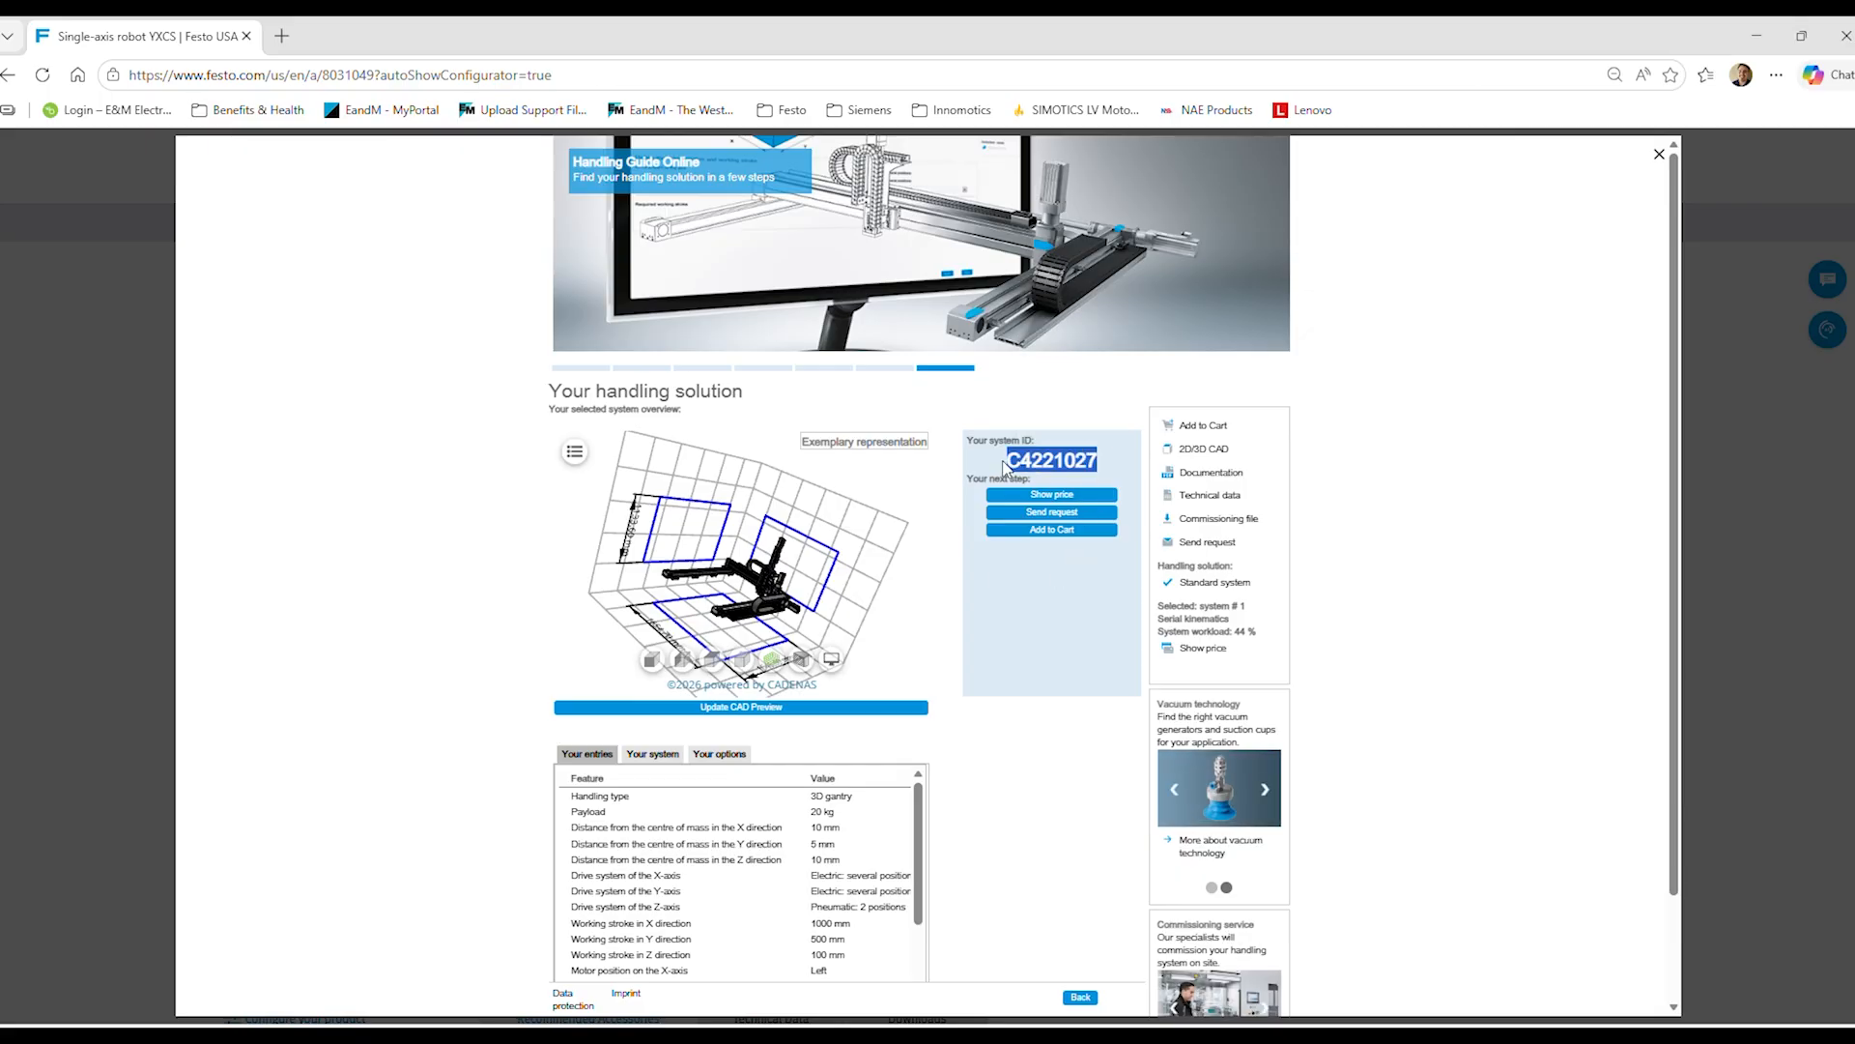
scroll(1049, 814, down, 1)
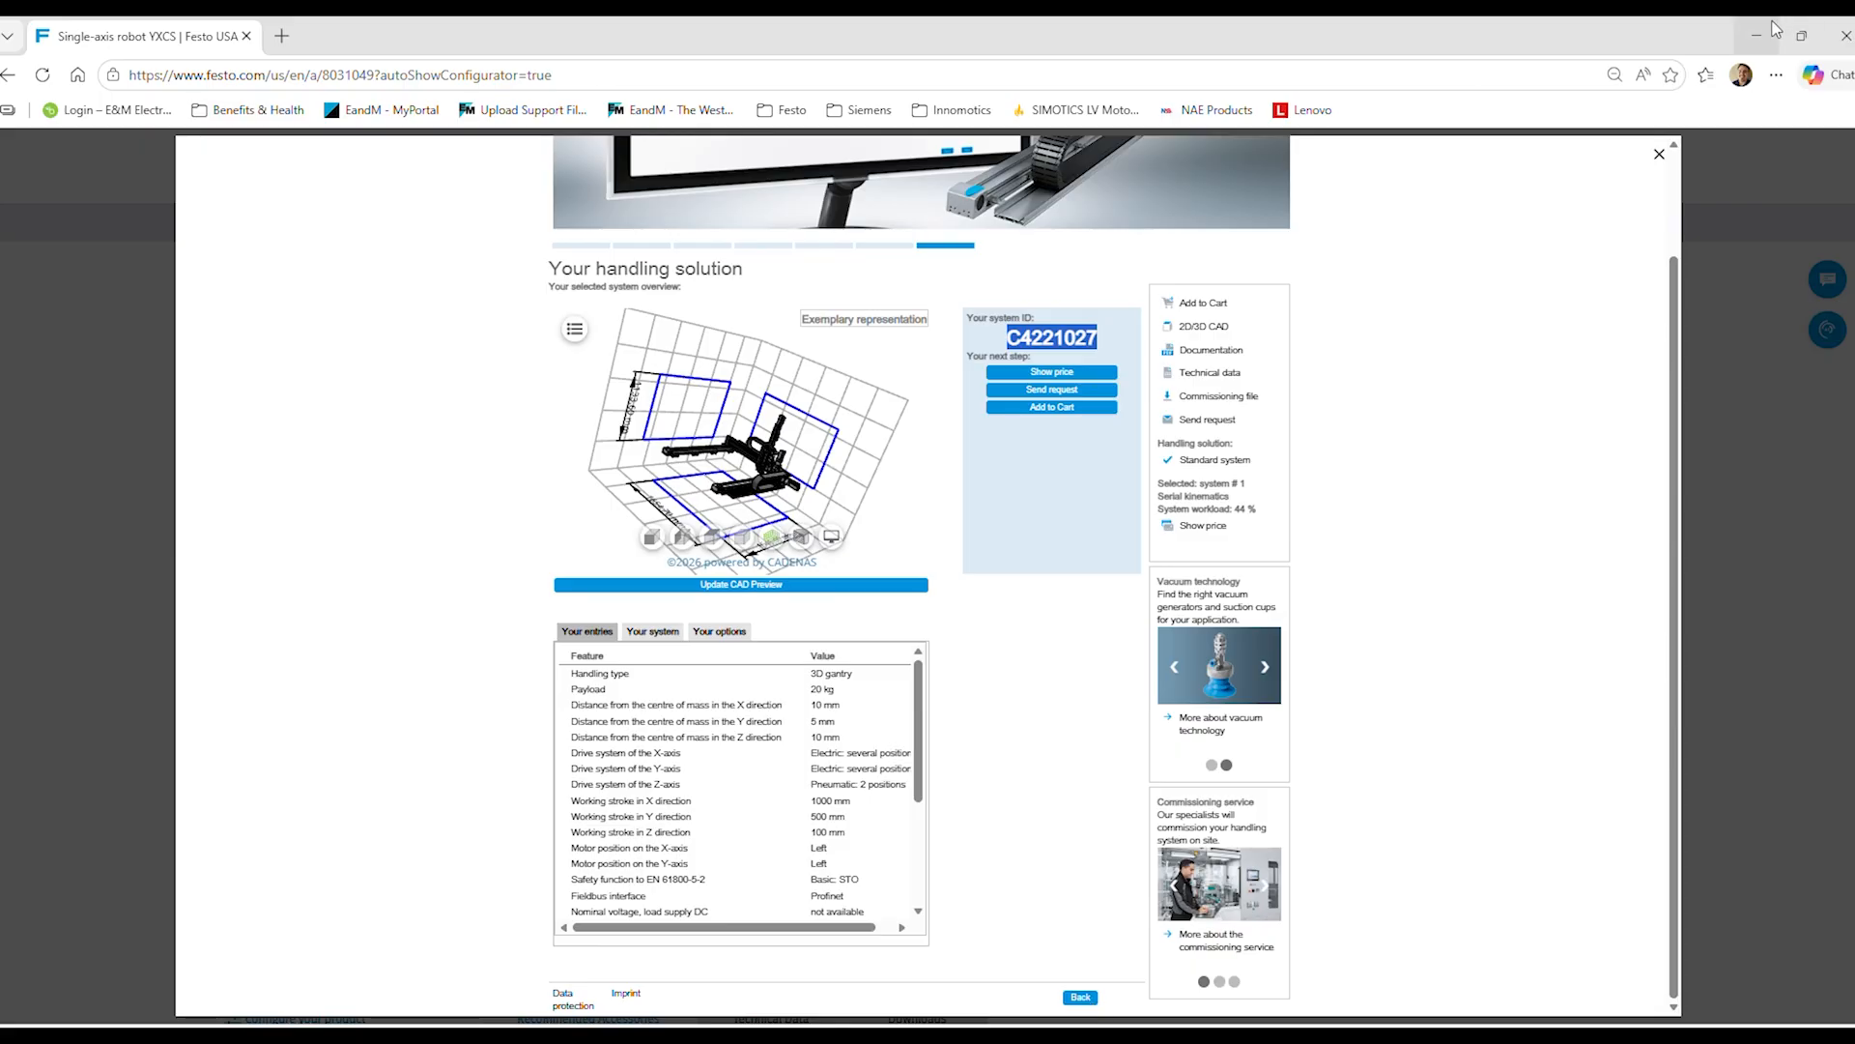
click(1657, 156)
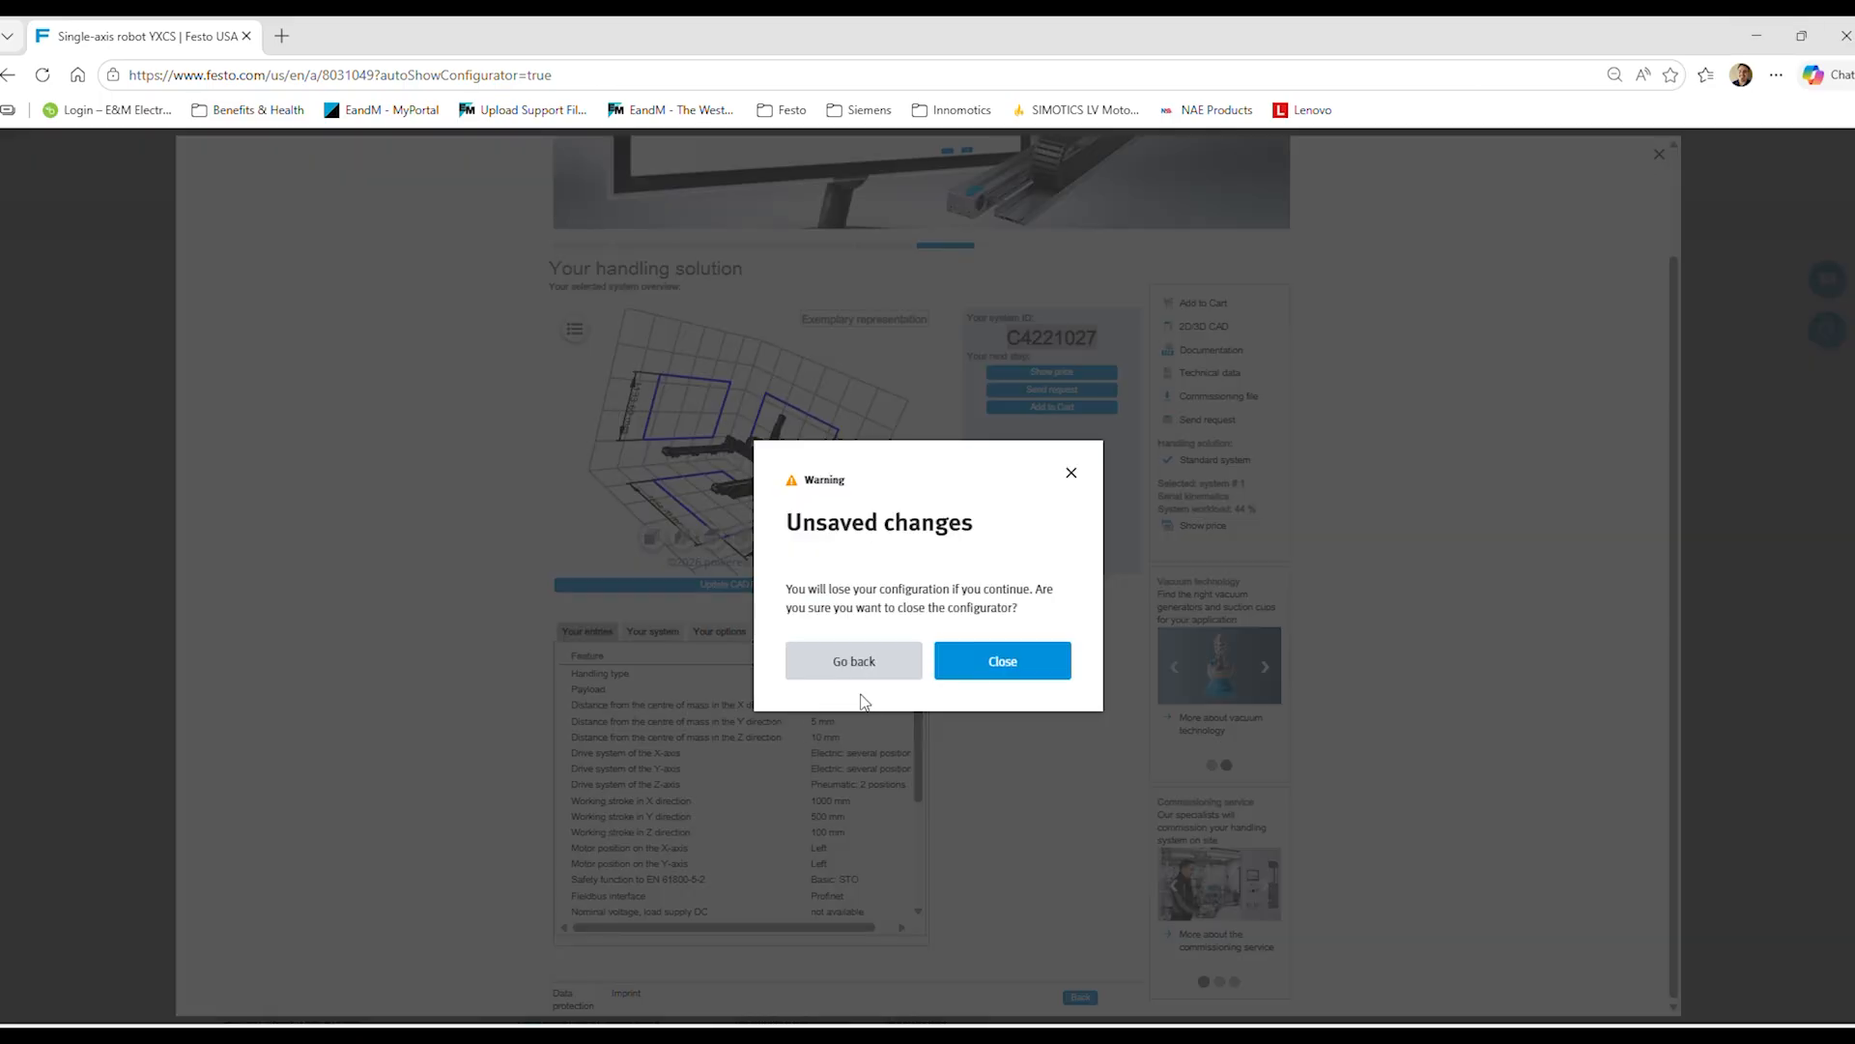
click(1016, 666)
- Search the Festo site for the copied system ID and show the details of the matching three-dimensional gantry
click(410, 221)
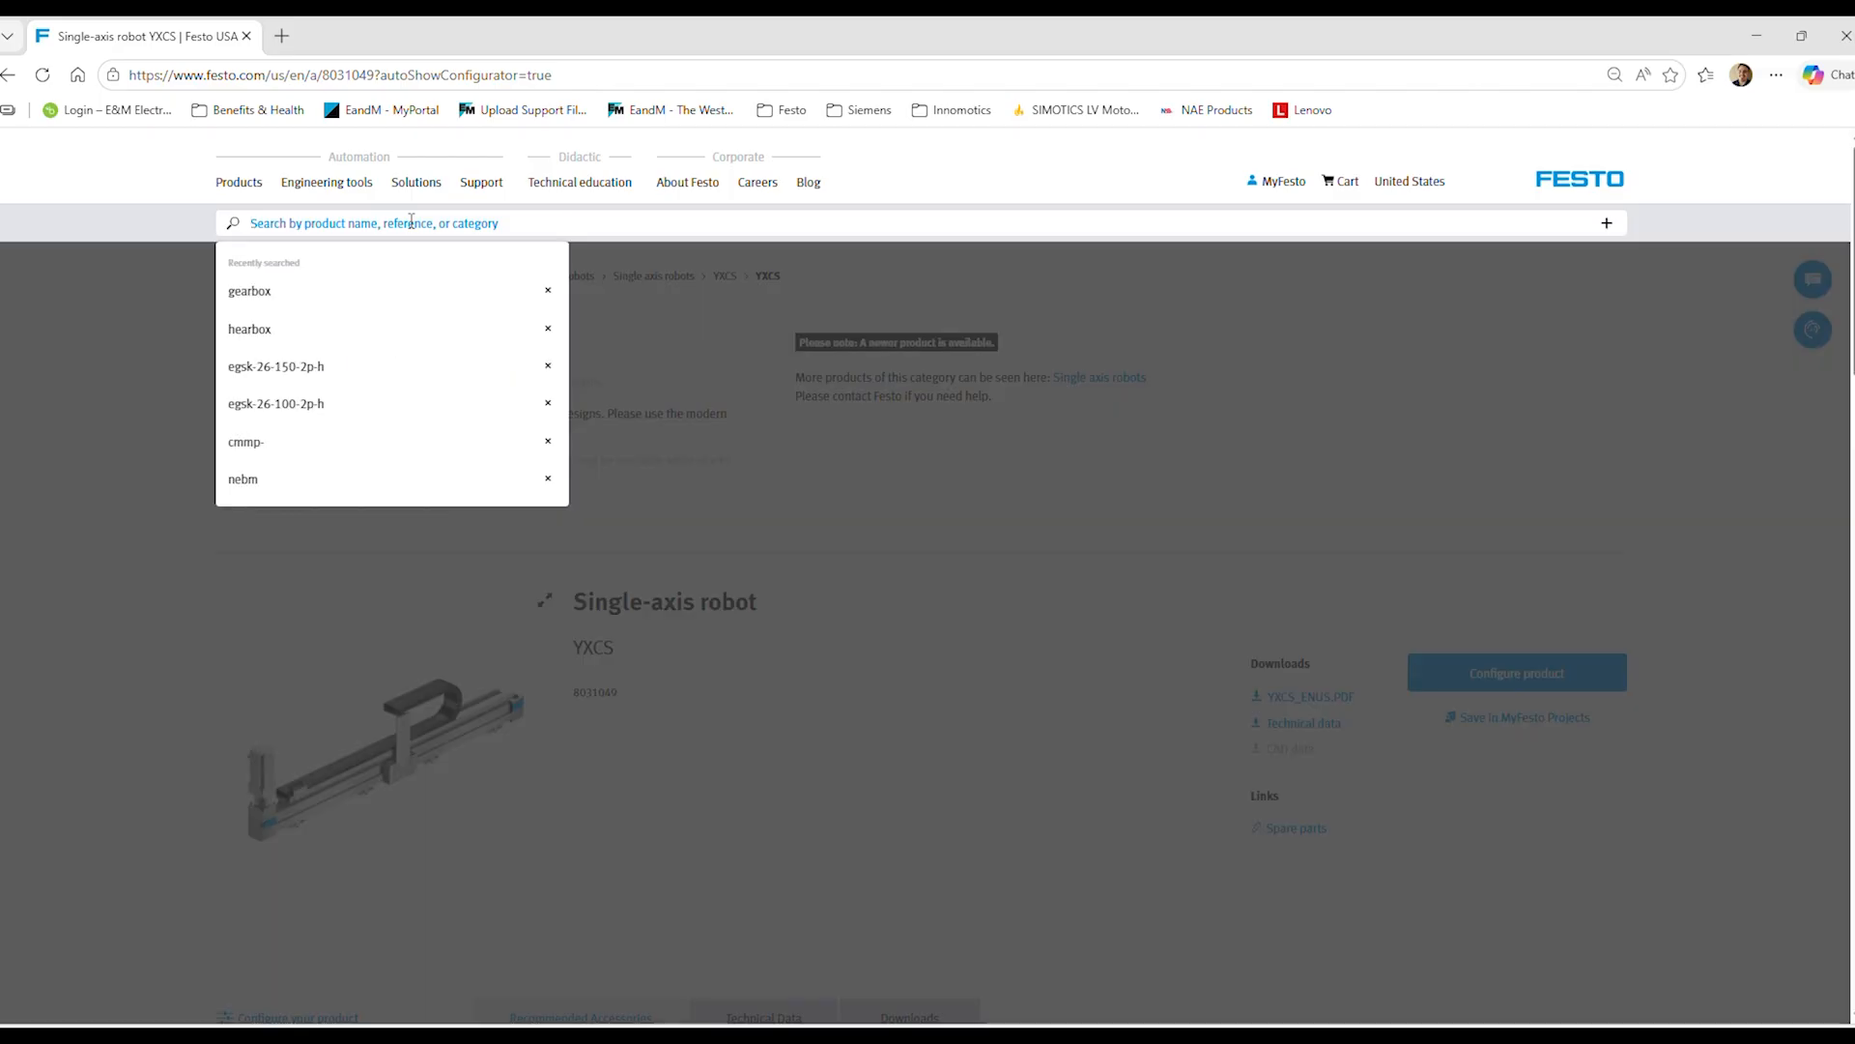
key(ctrl+v)
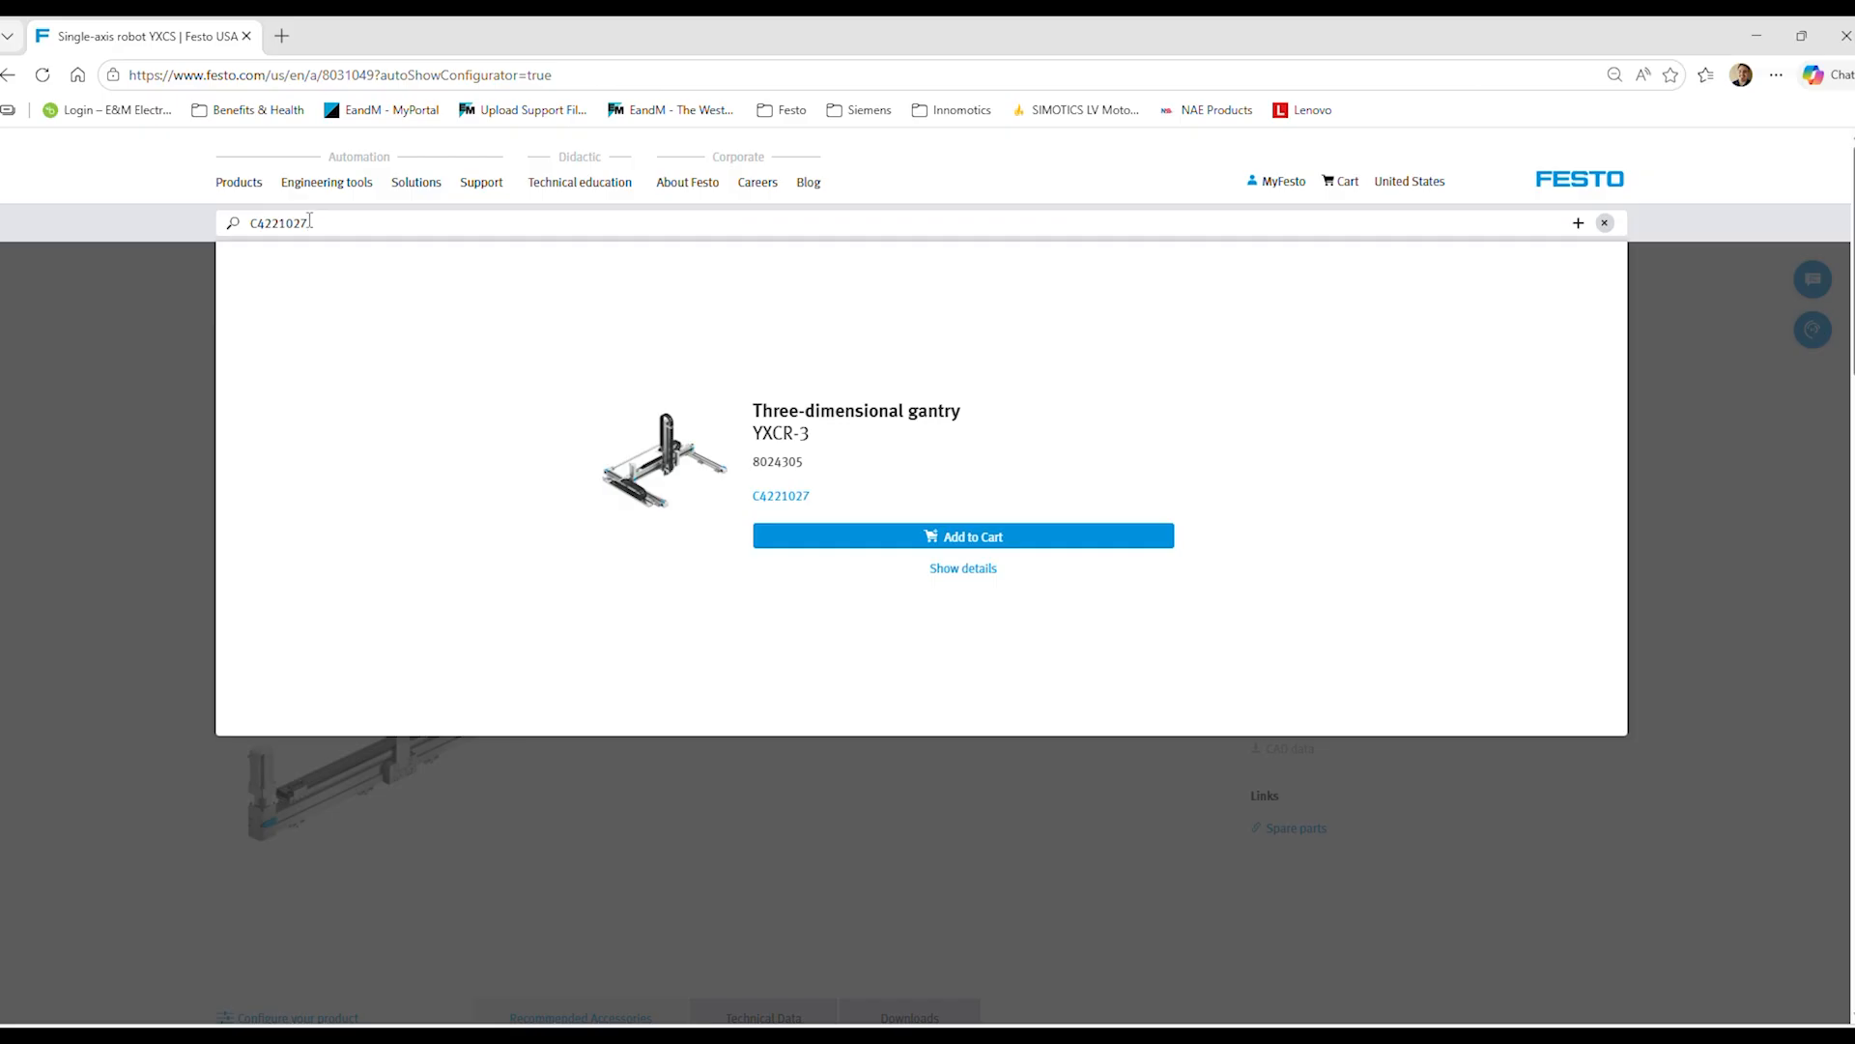
click(953, 574)
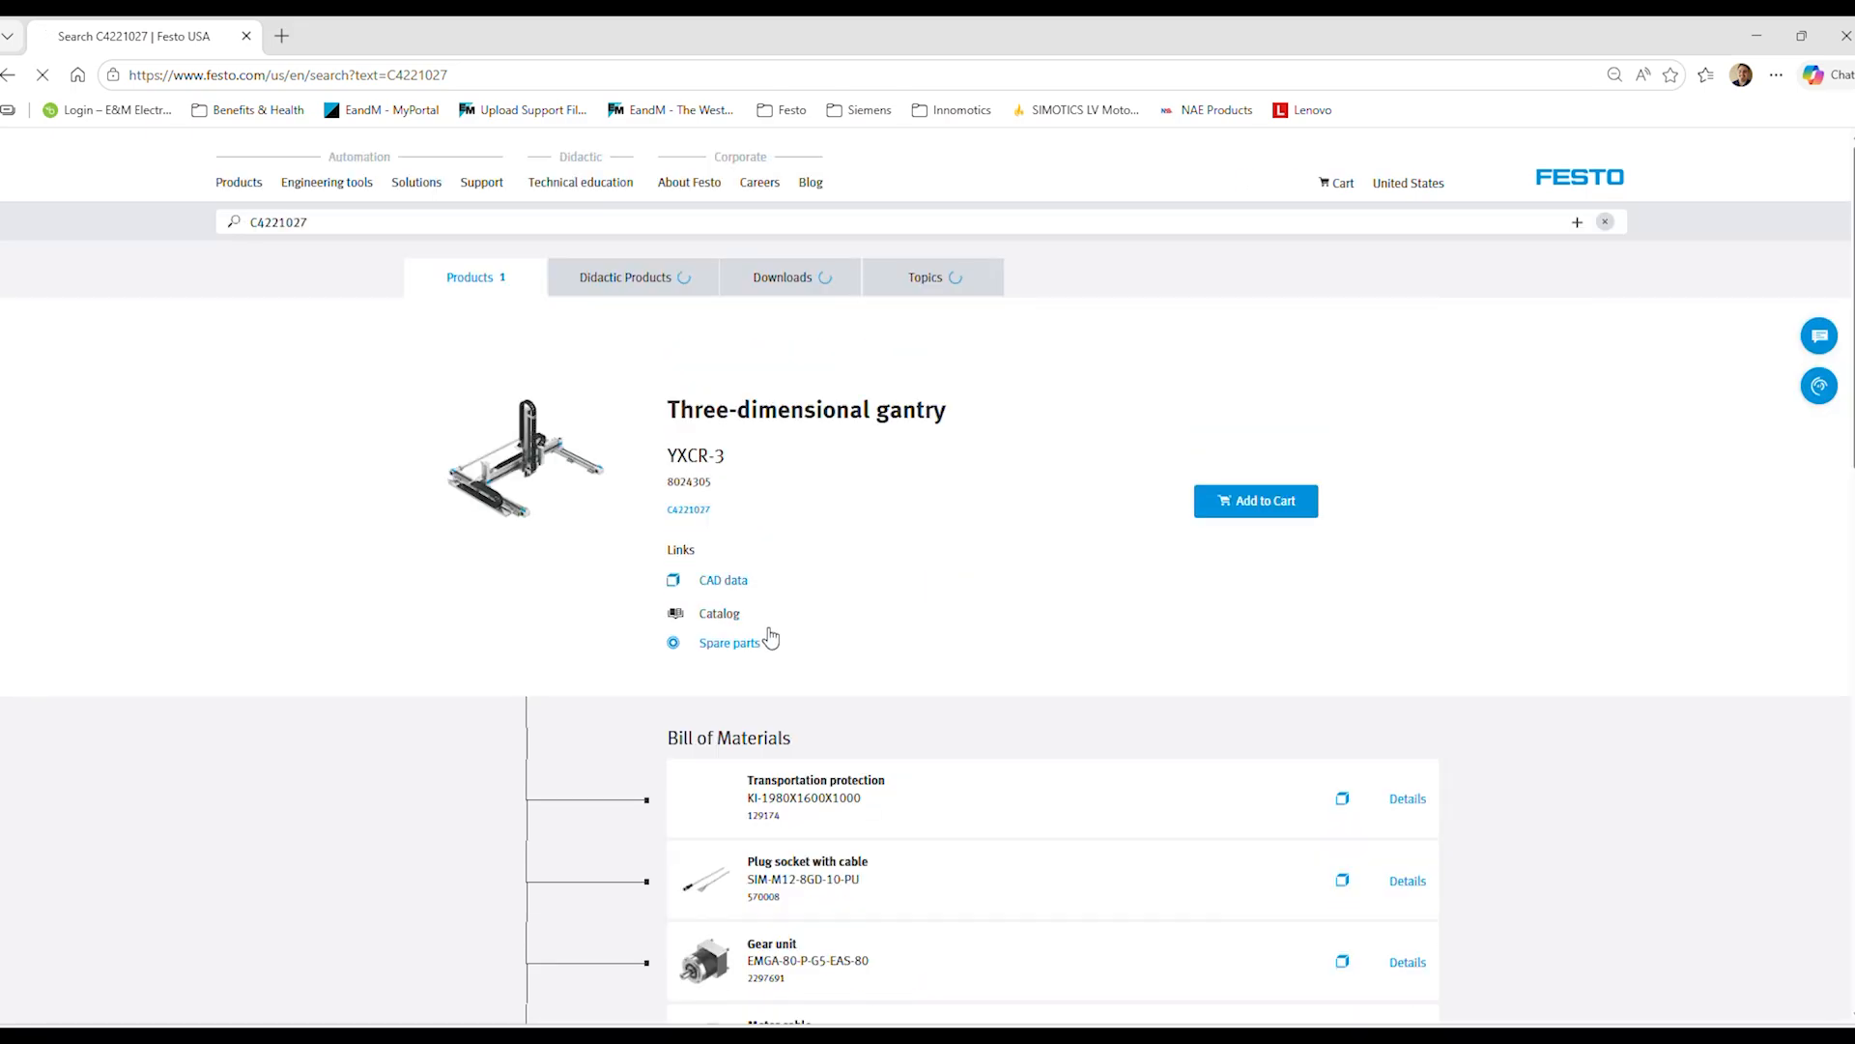
- Examine the product links and the complete bill of materials for the configured YXCR-3 three-dimensional gantry
scroll(977, 721, down, 2)
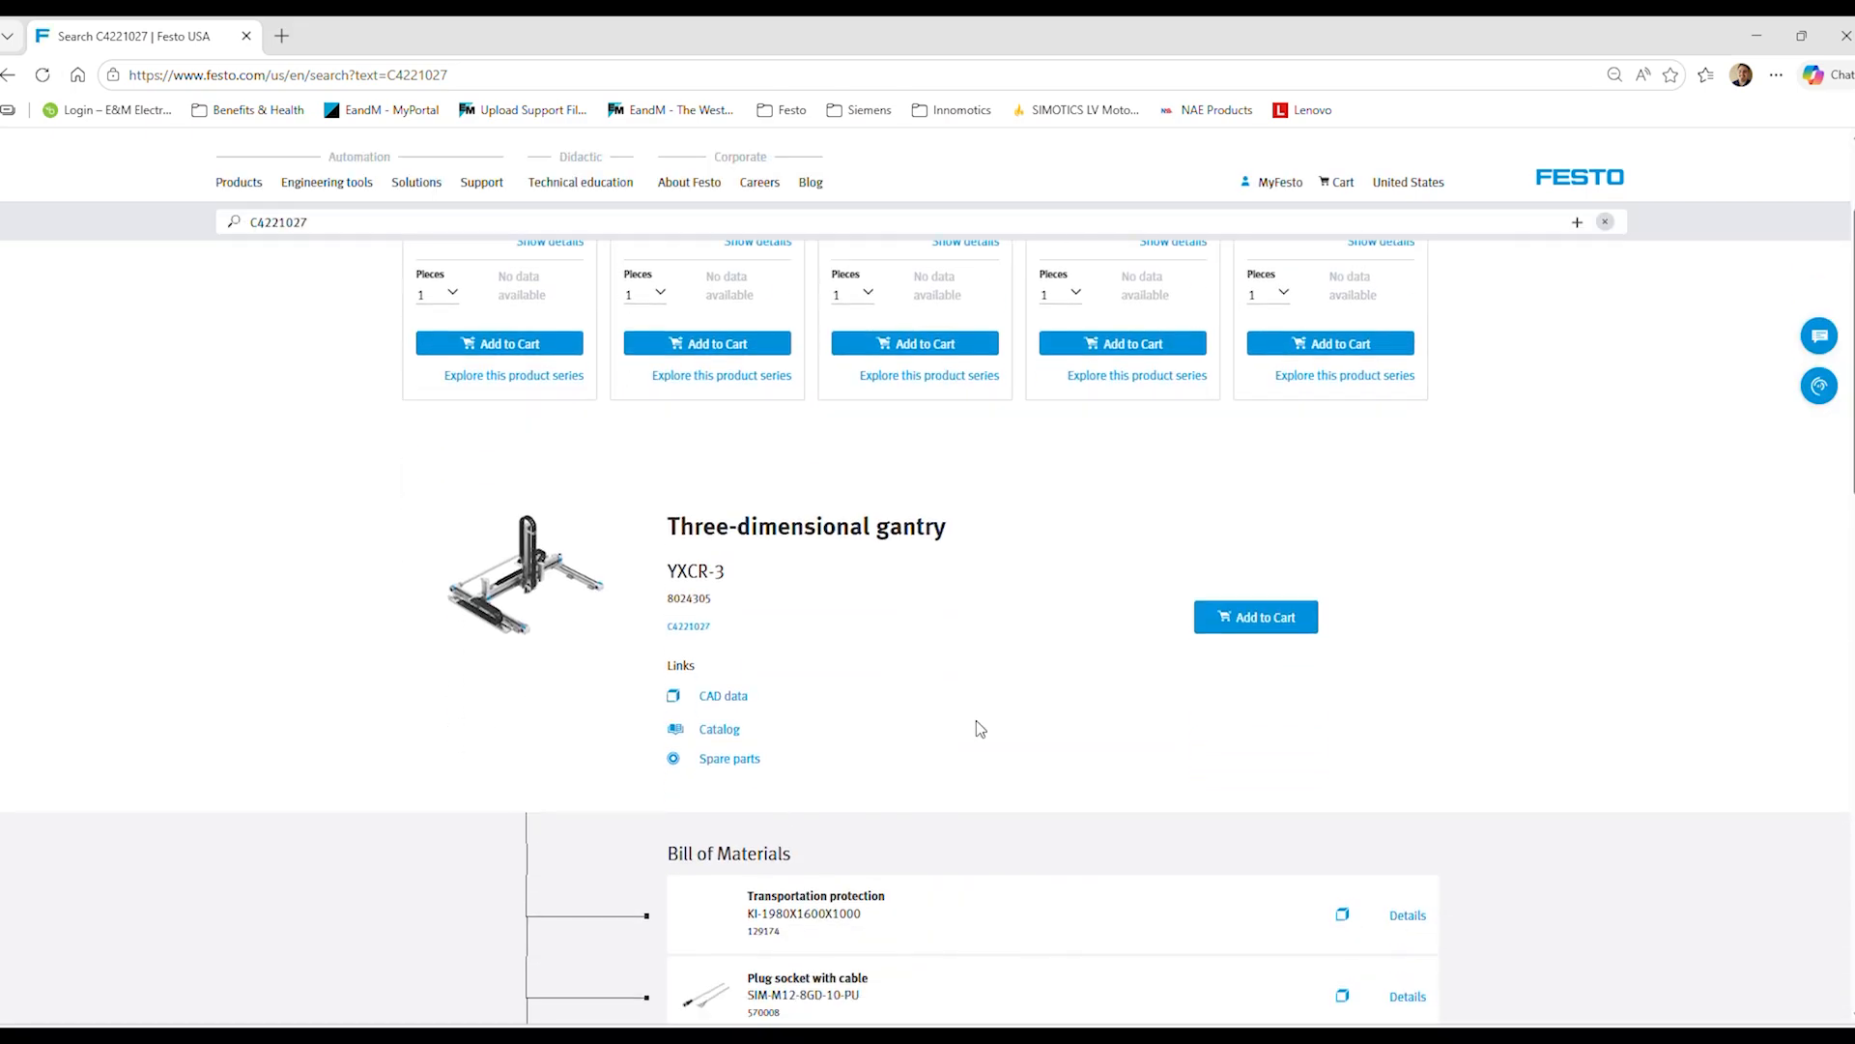
scroll(1151, 703, down, 1)
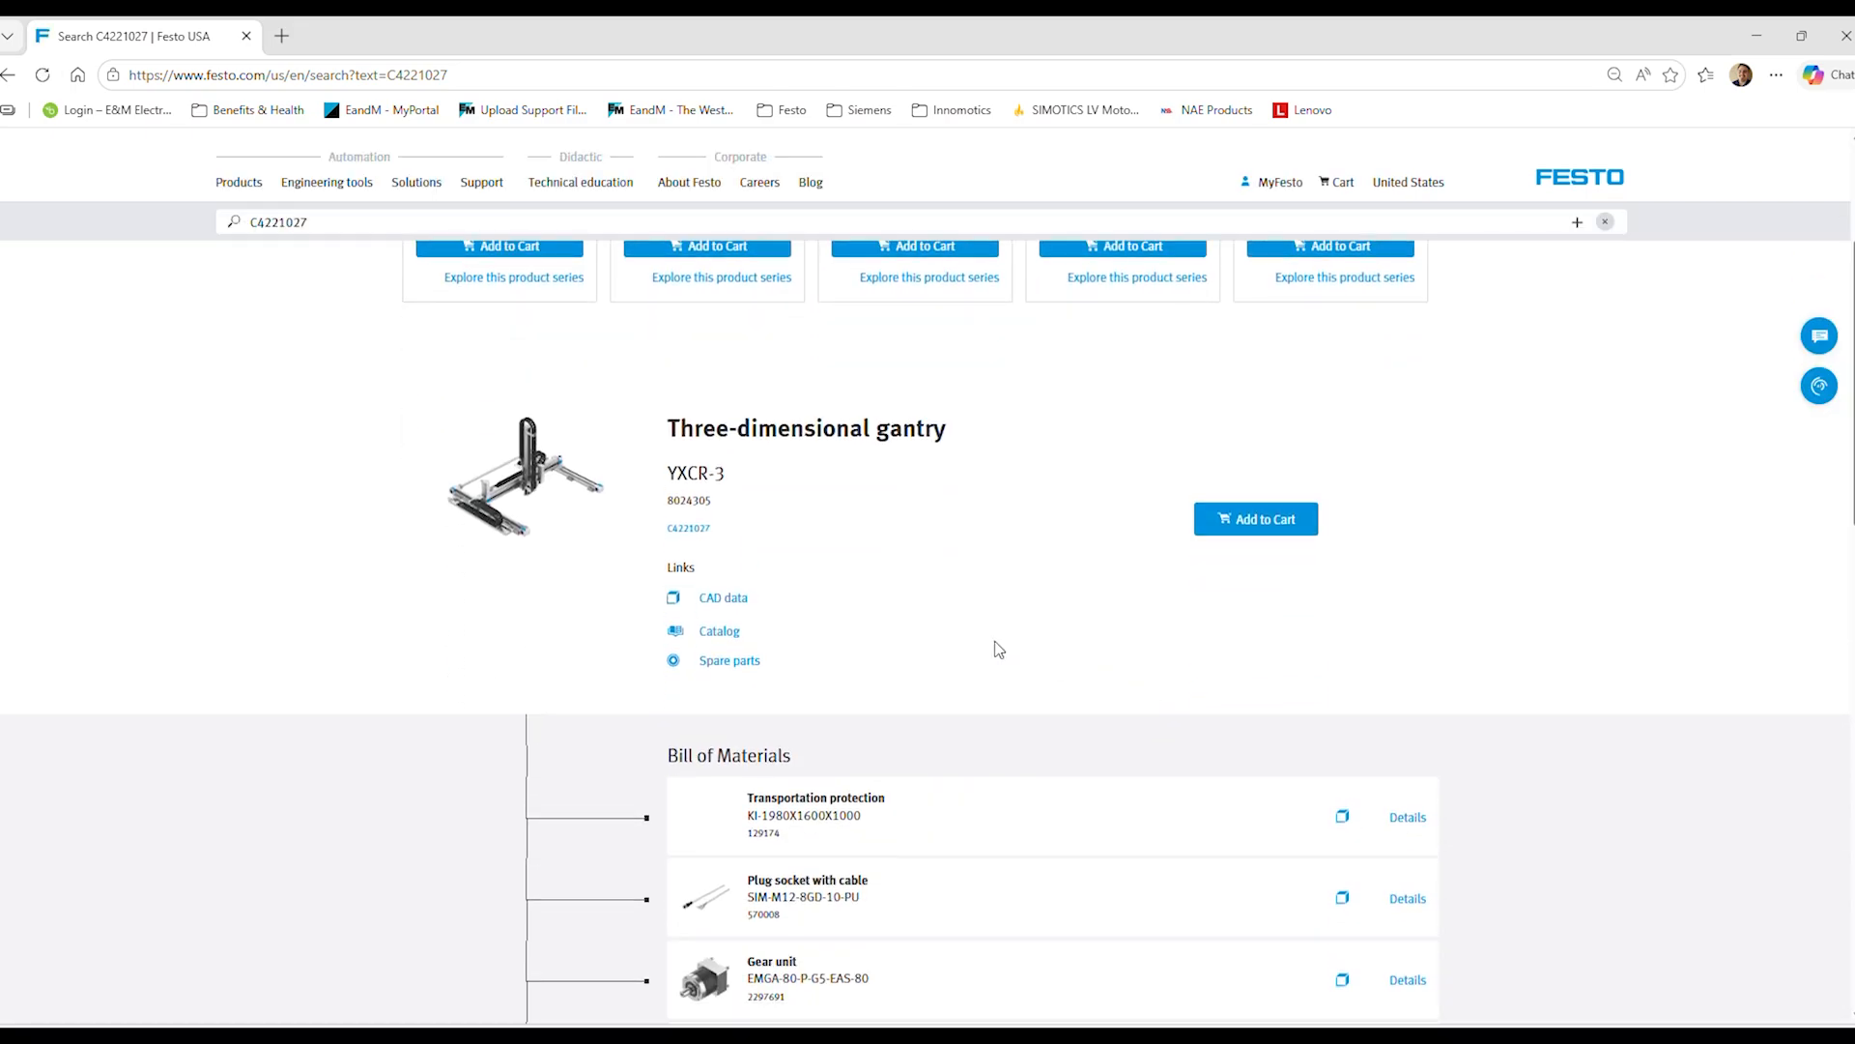
scroll(994, 647, up, 3)
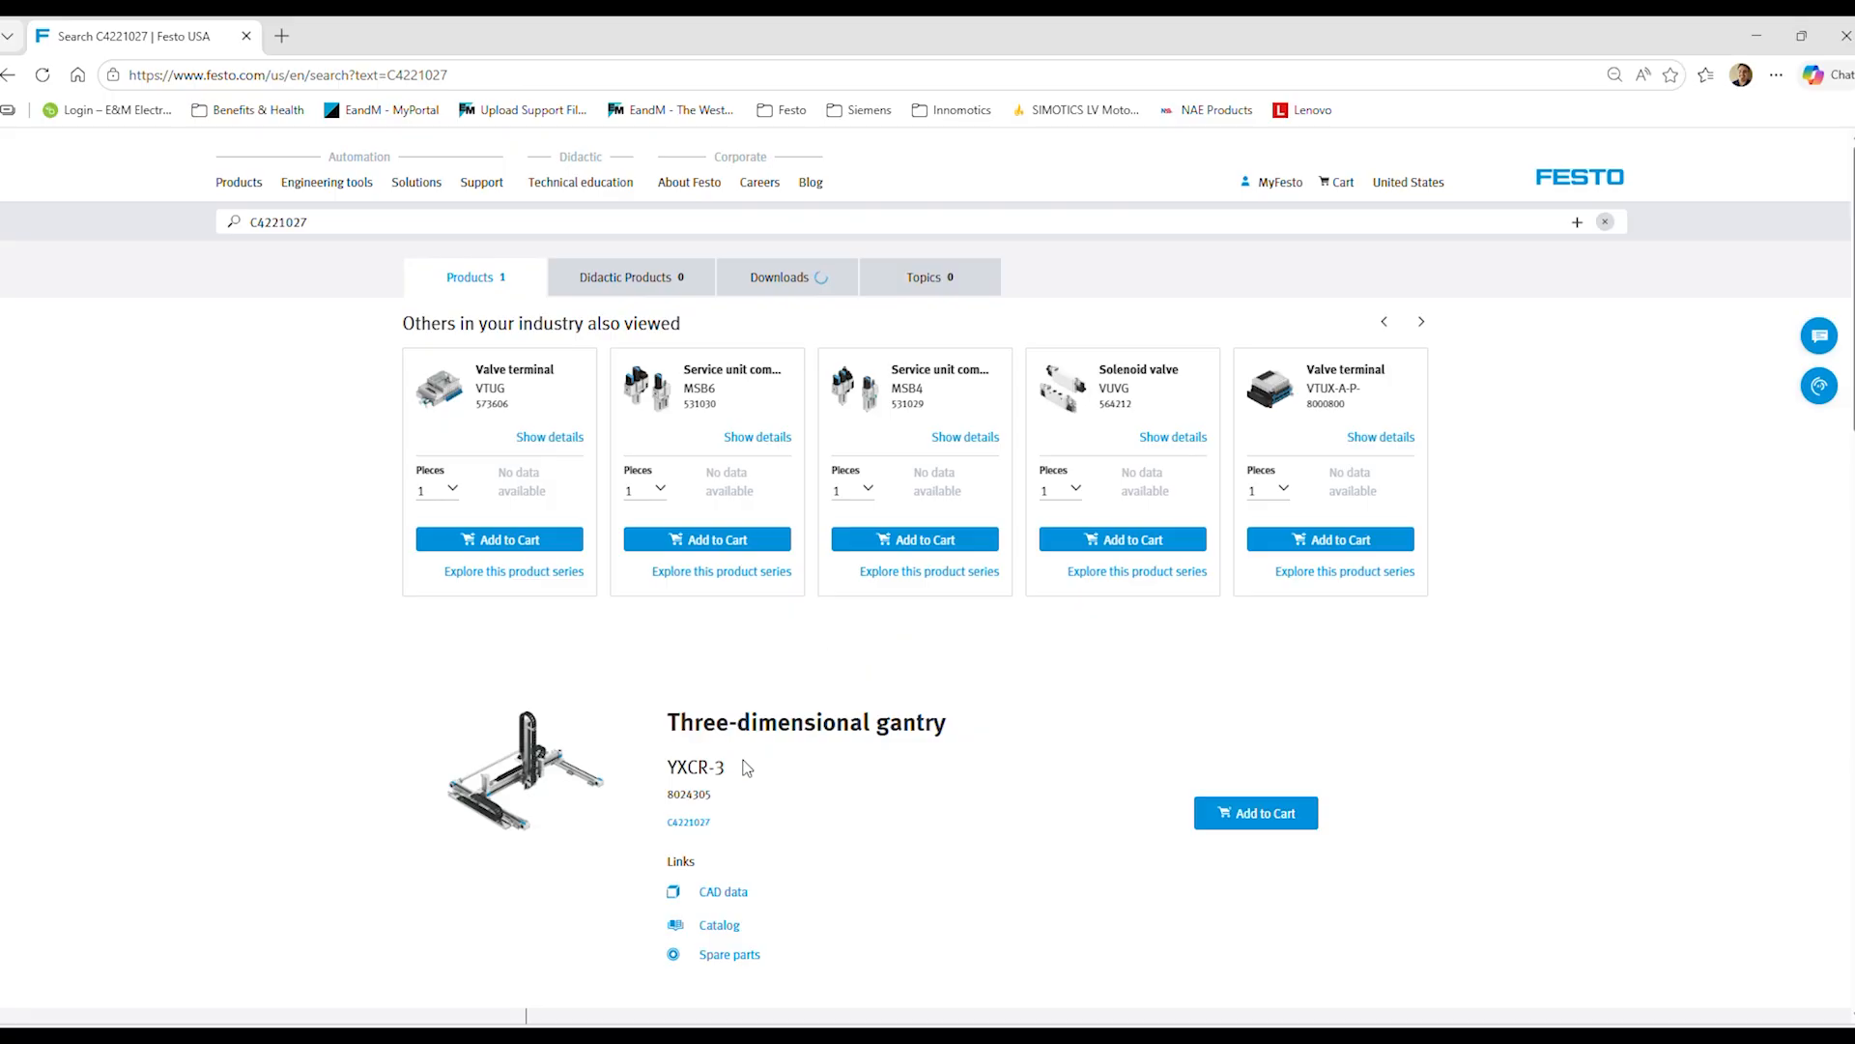
scroll(1145, 804, down, 10)
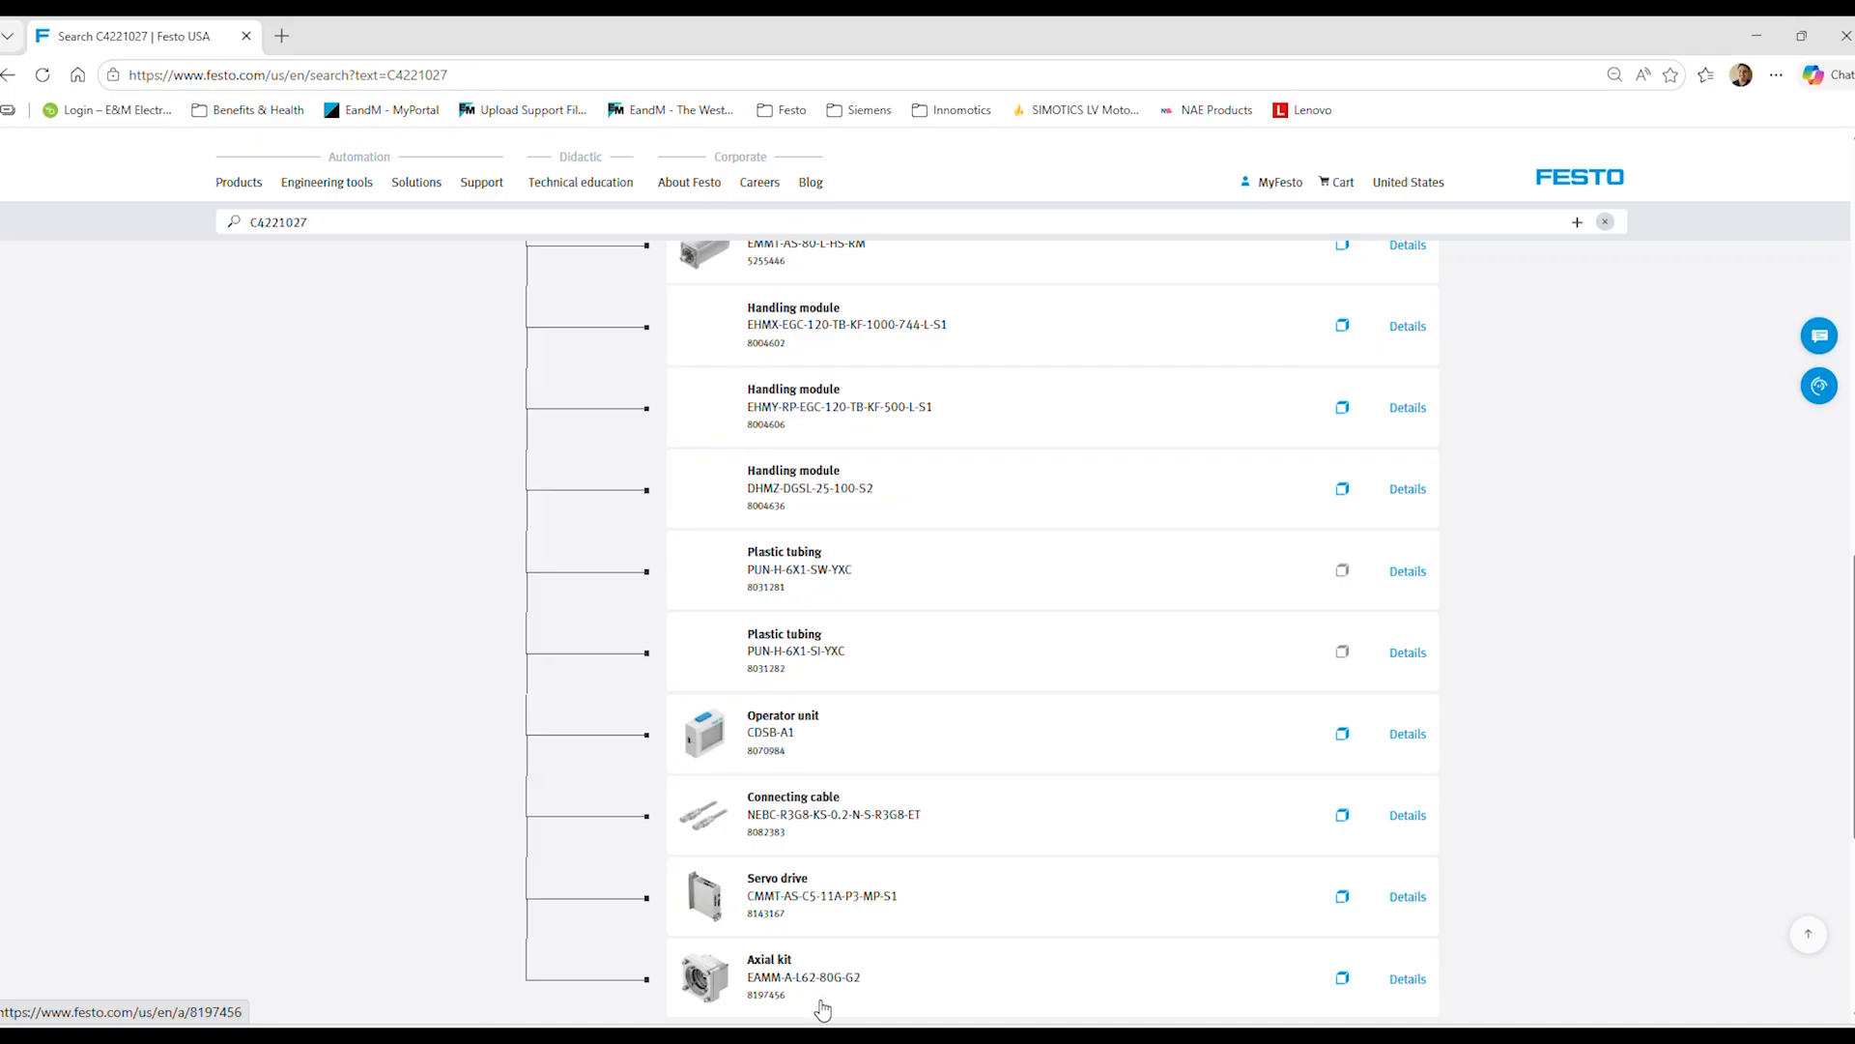
scroll(1529, 977, up, 7)
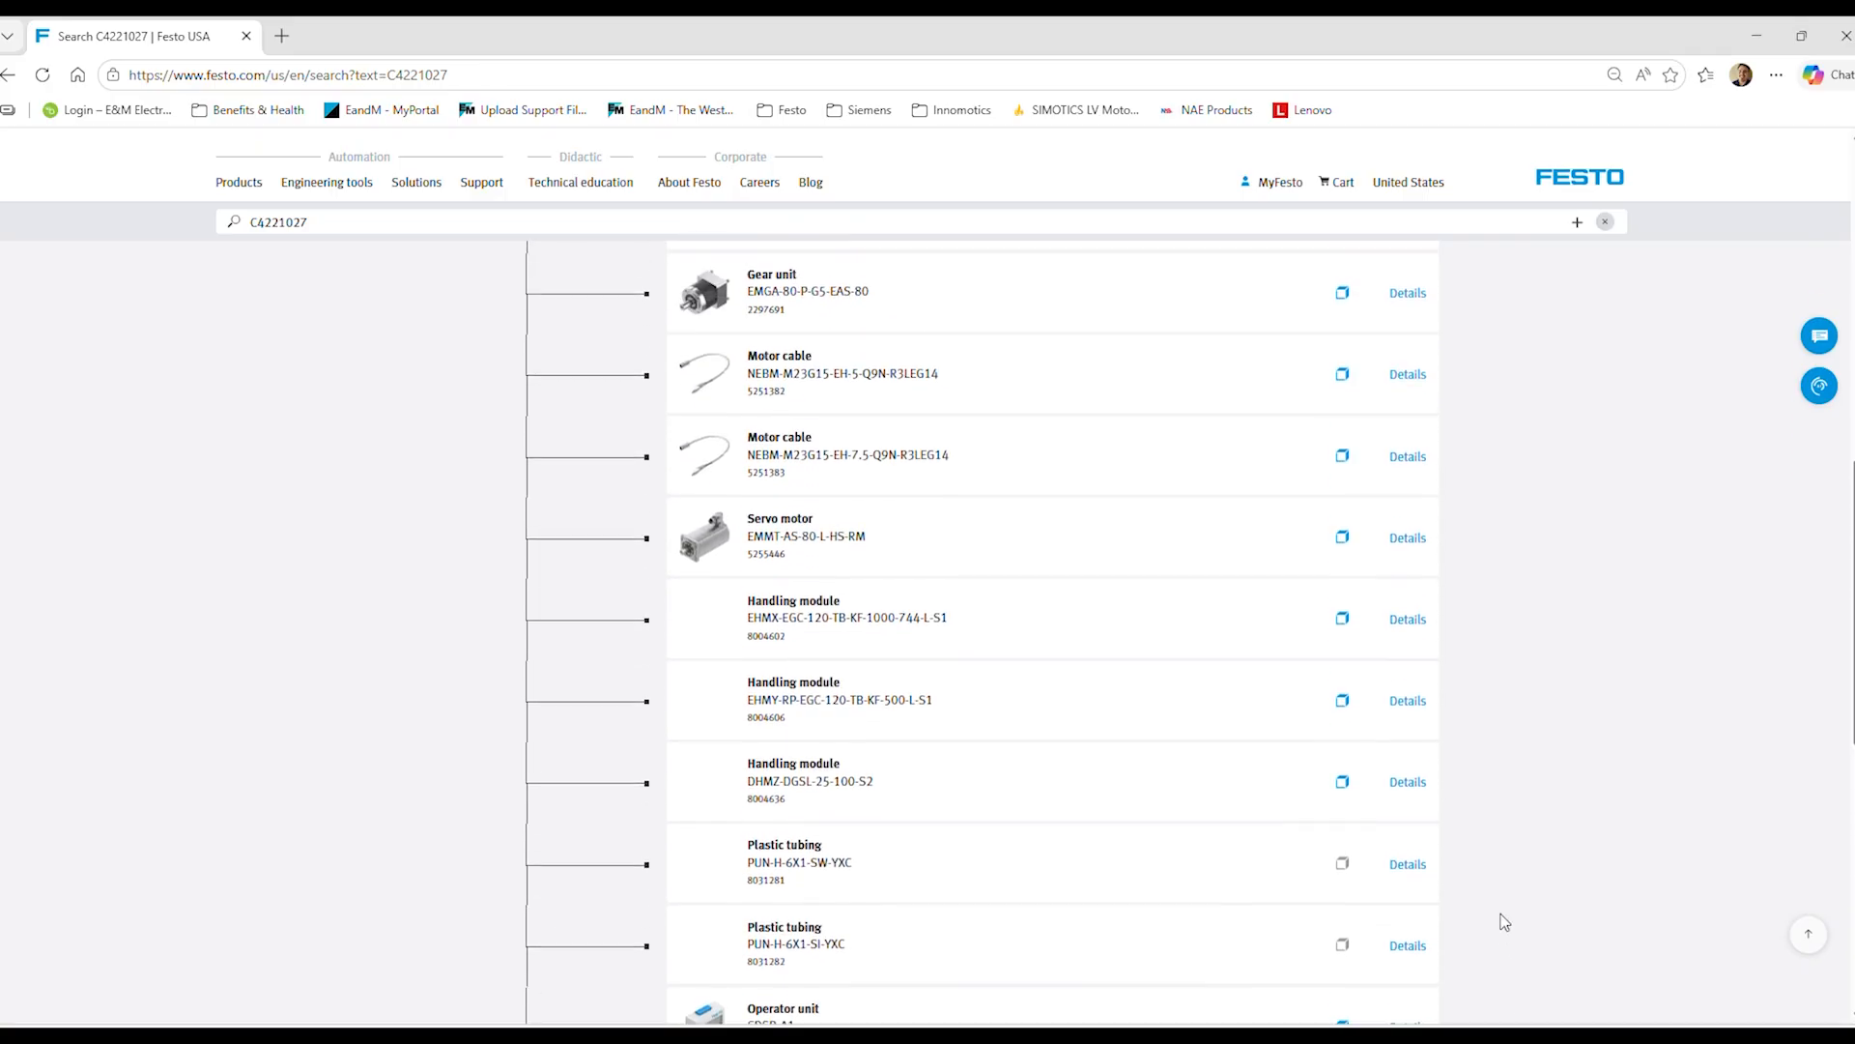
scroll(1461, 768, up, 3)
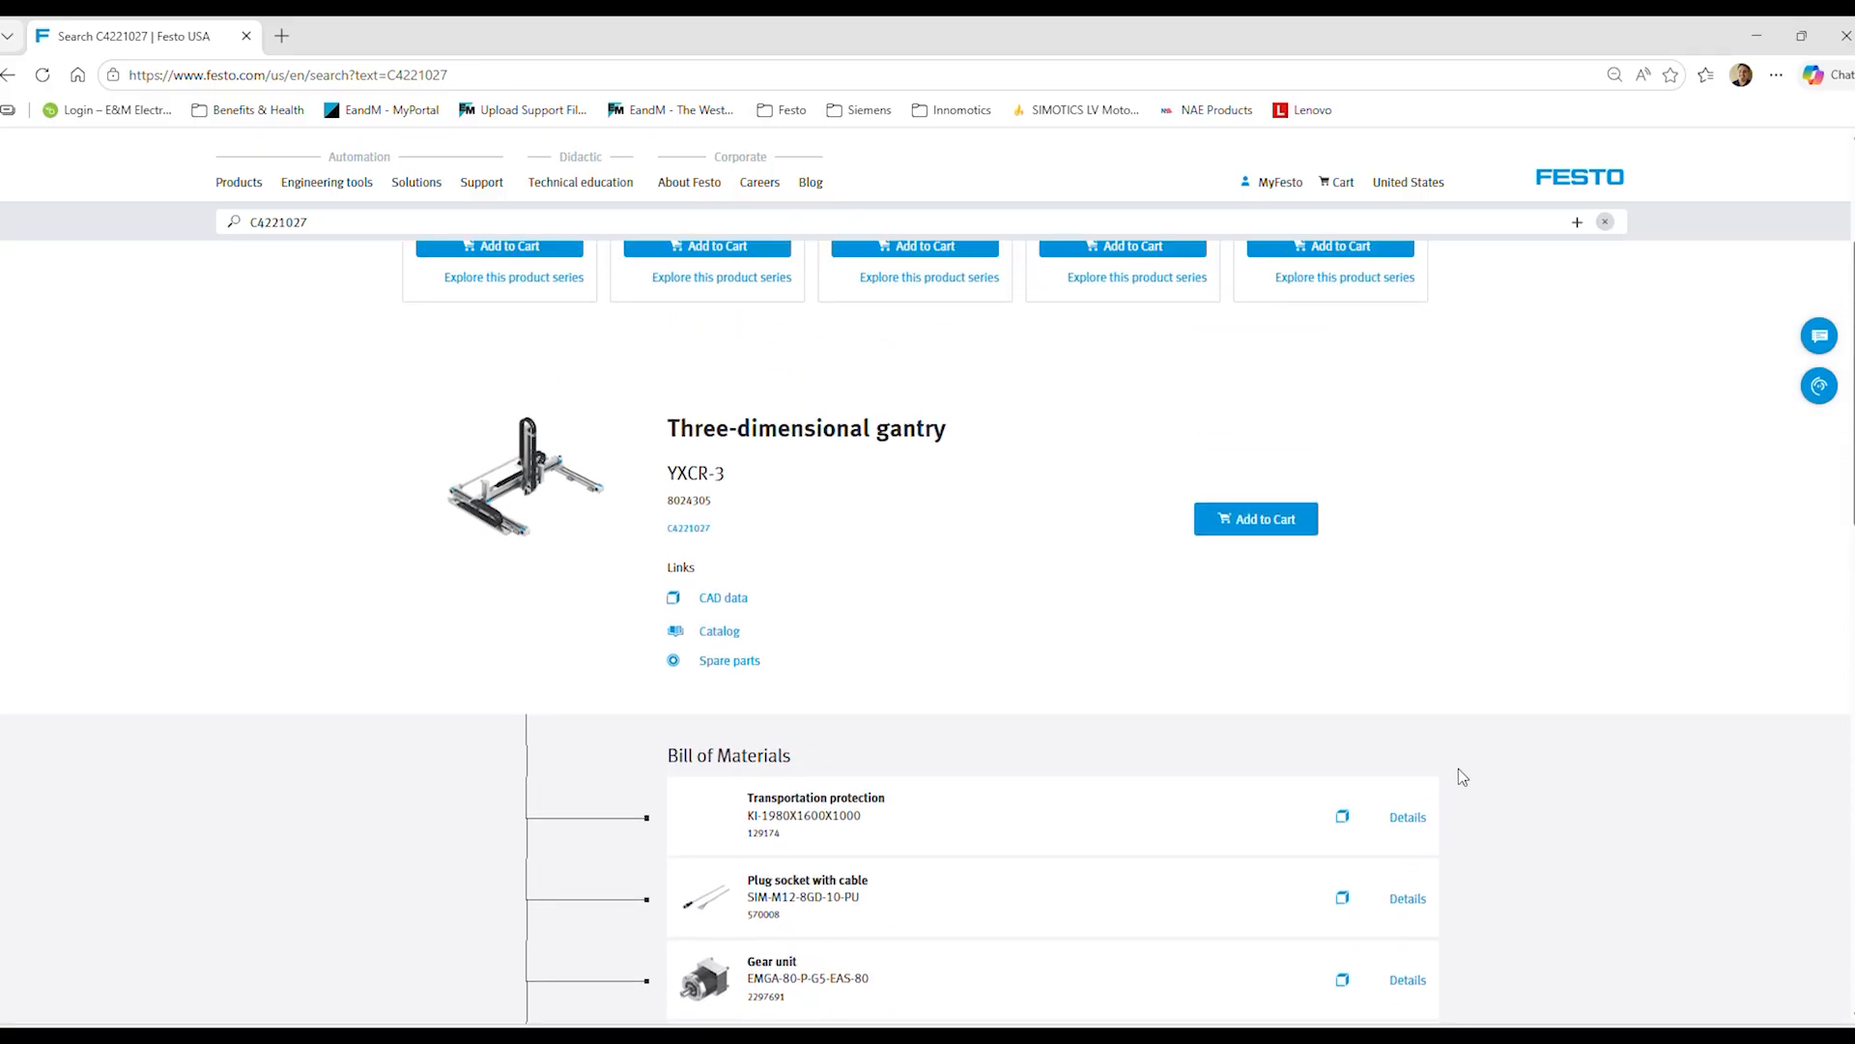